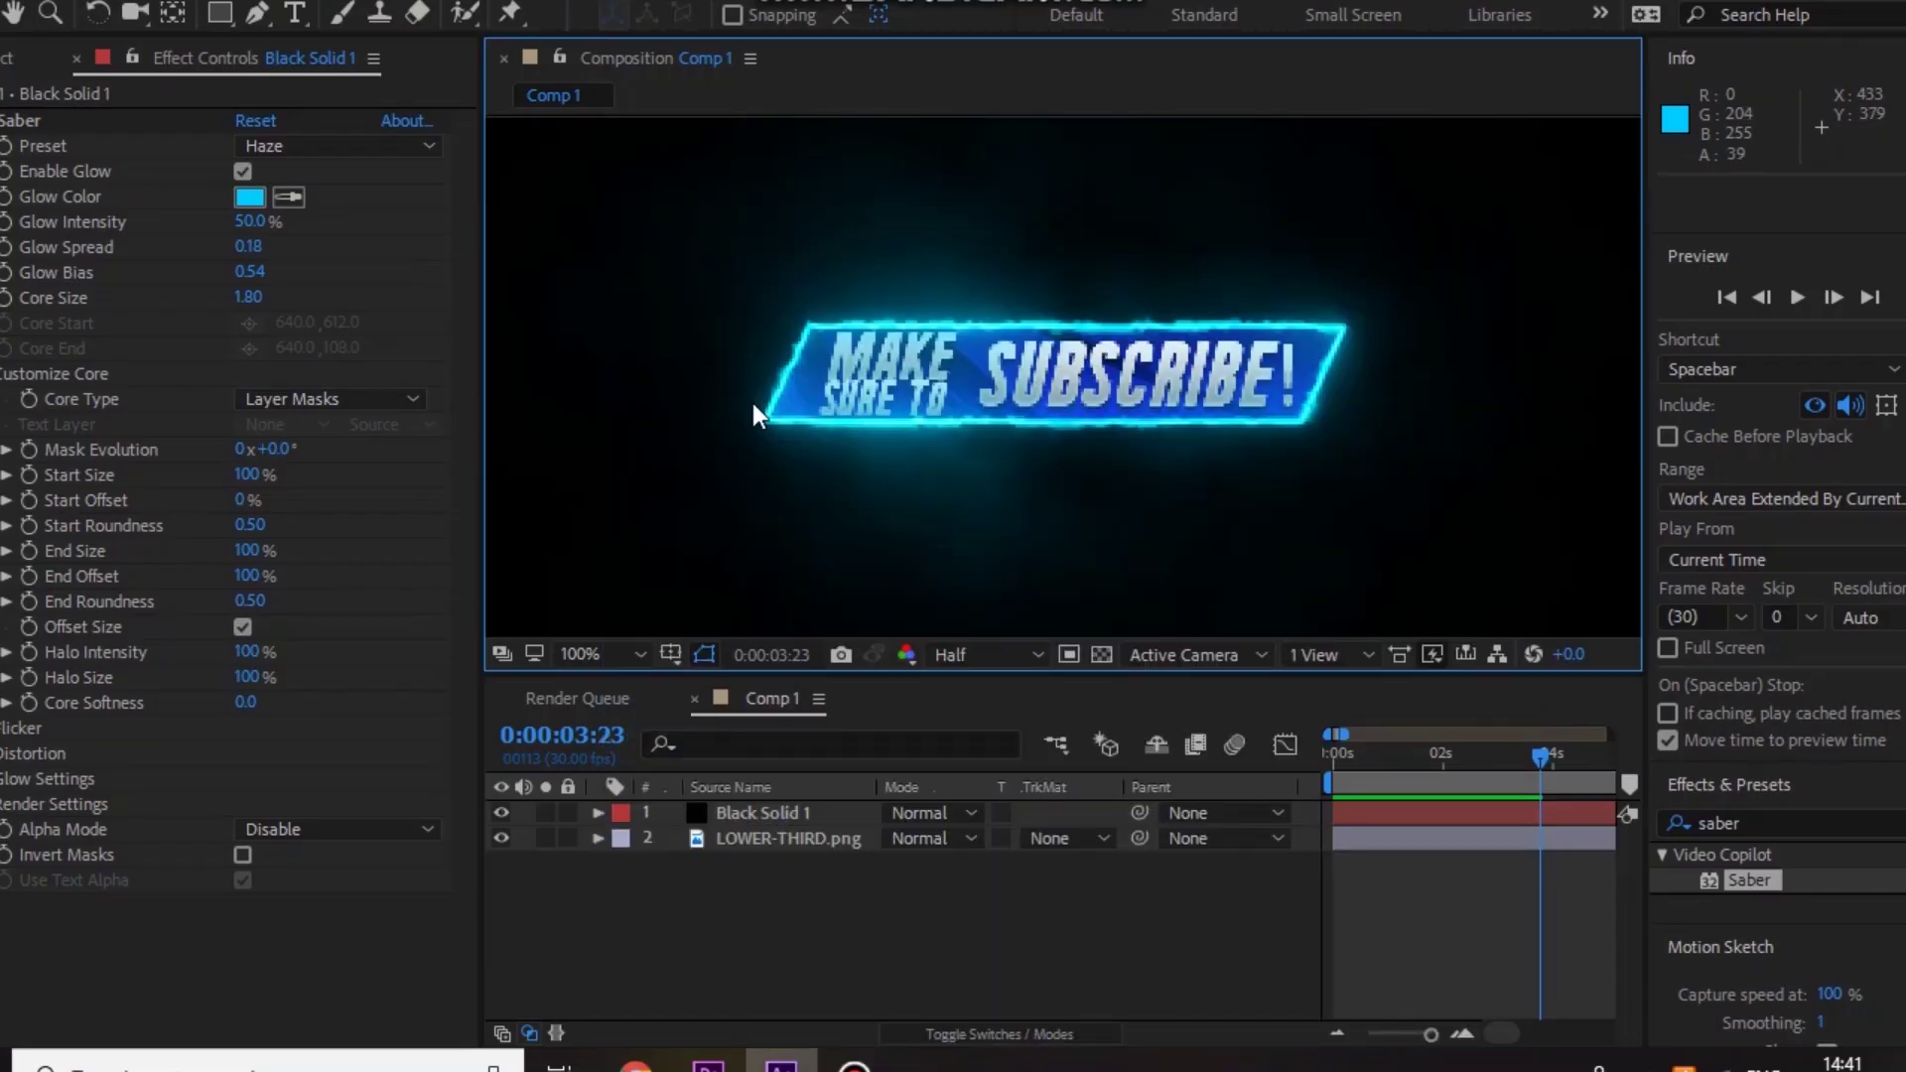
drag(1428, 750, 1303, 758)
key(space)
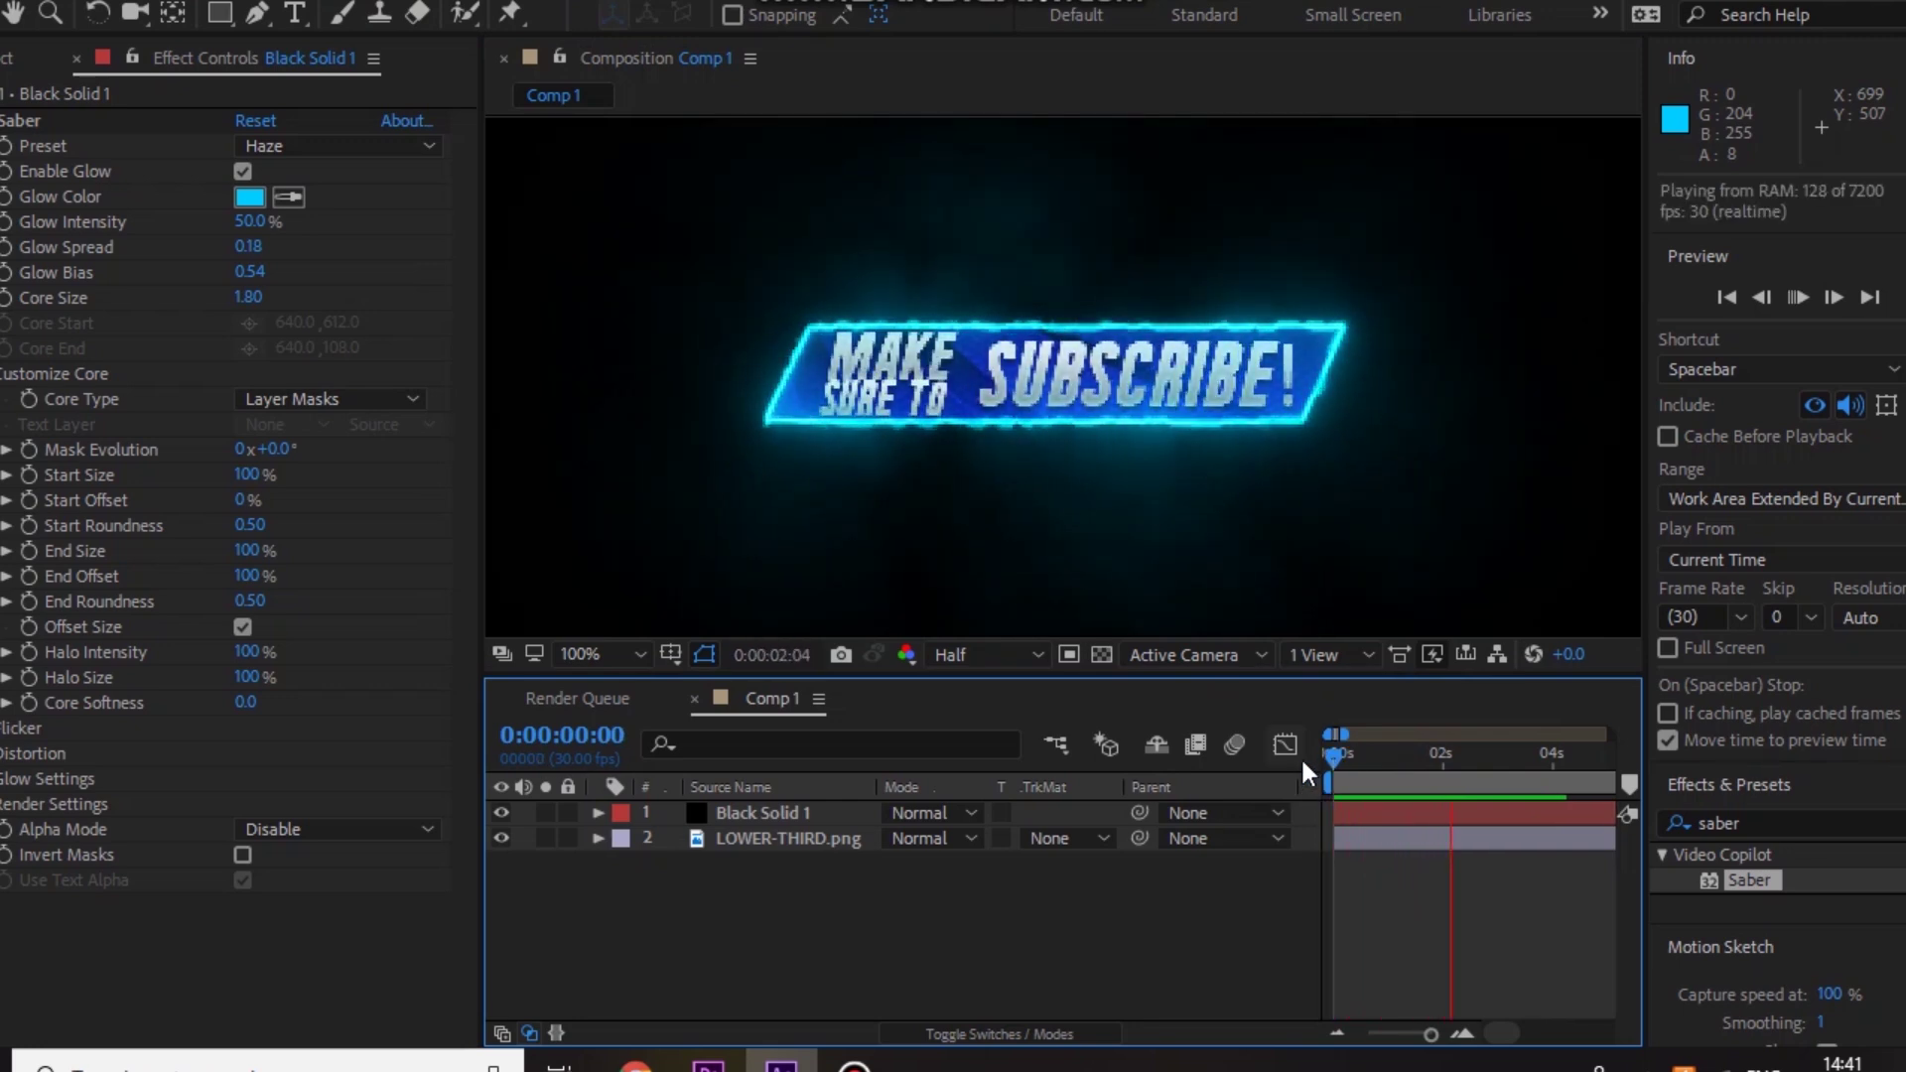
key(space)
drag(1434, 764, 1374, 759)
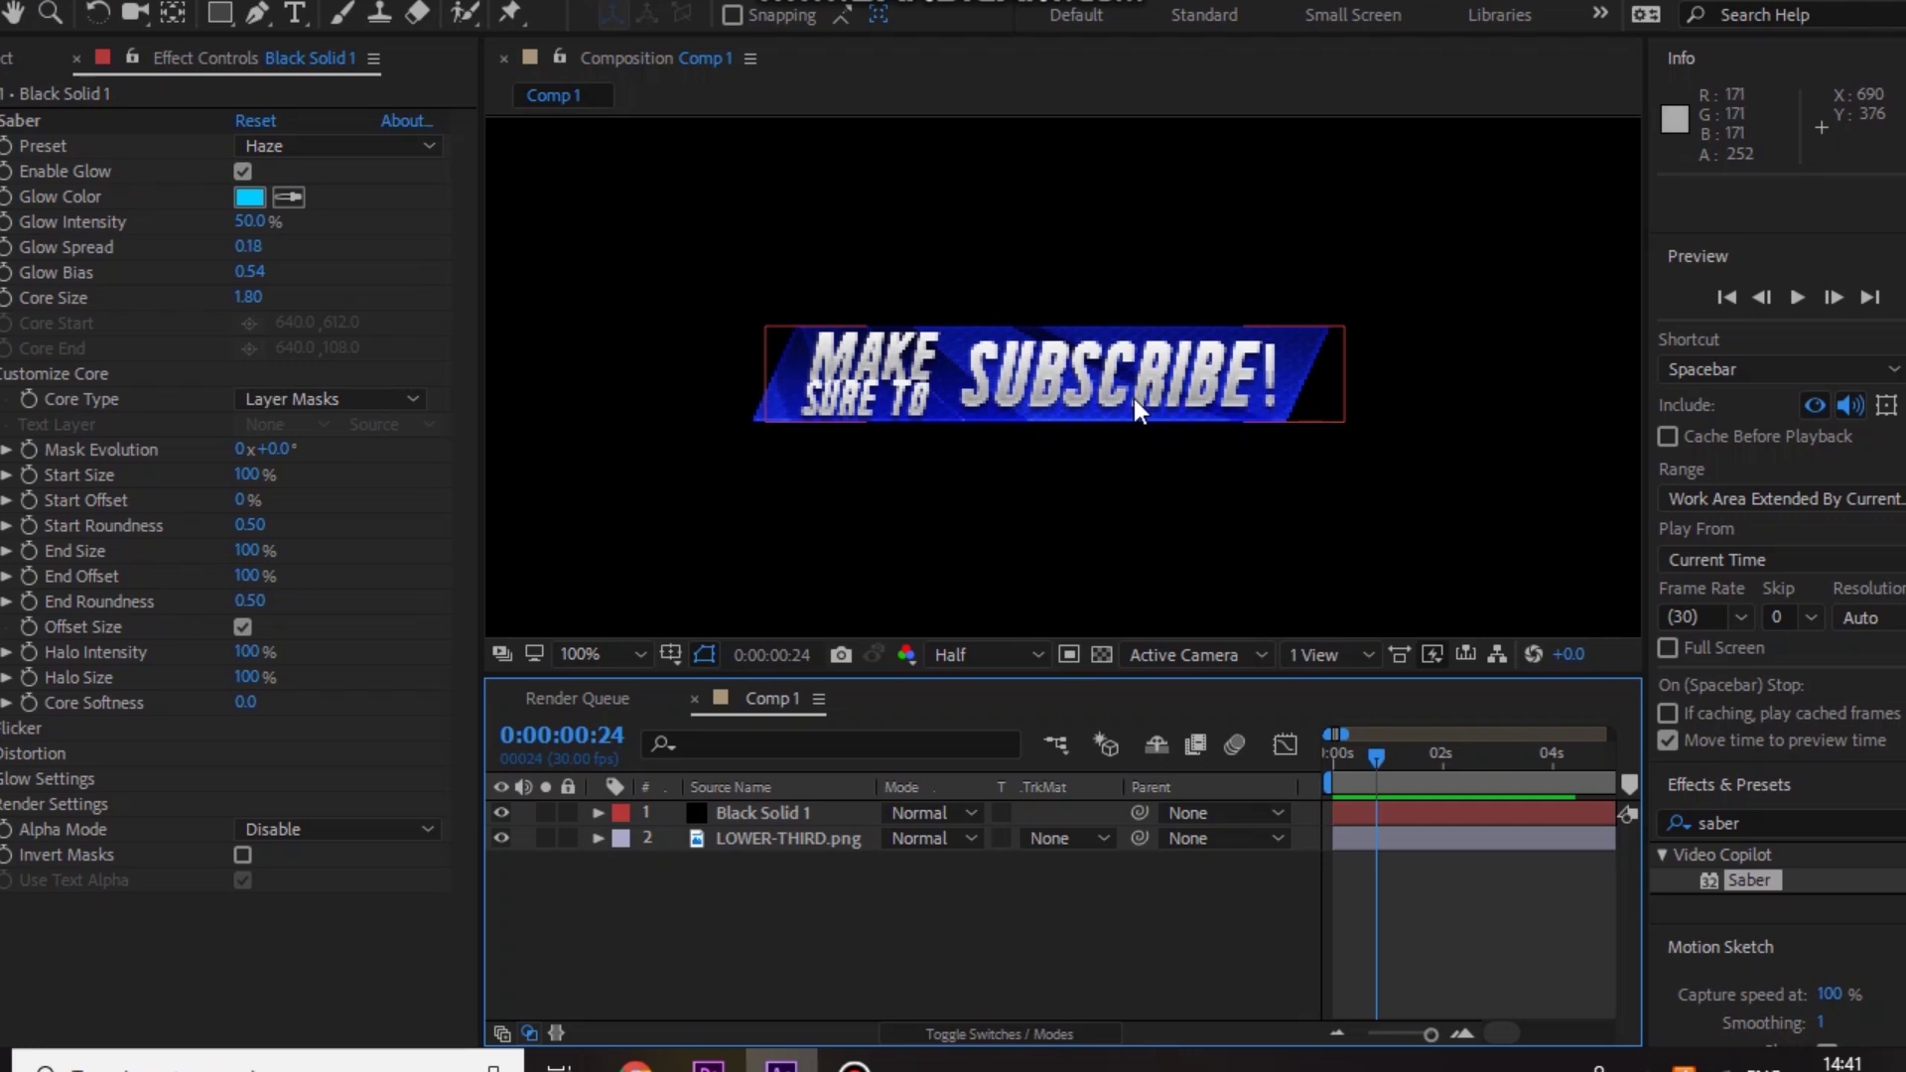
click(1309, 565)
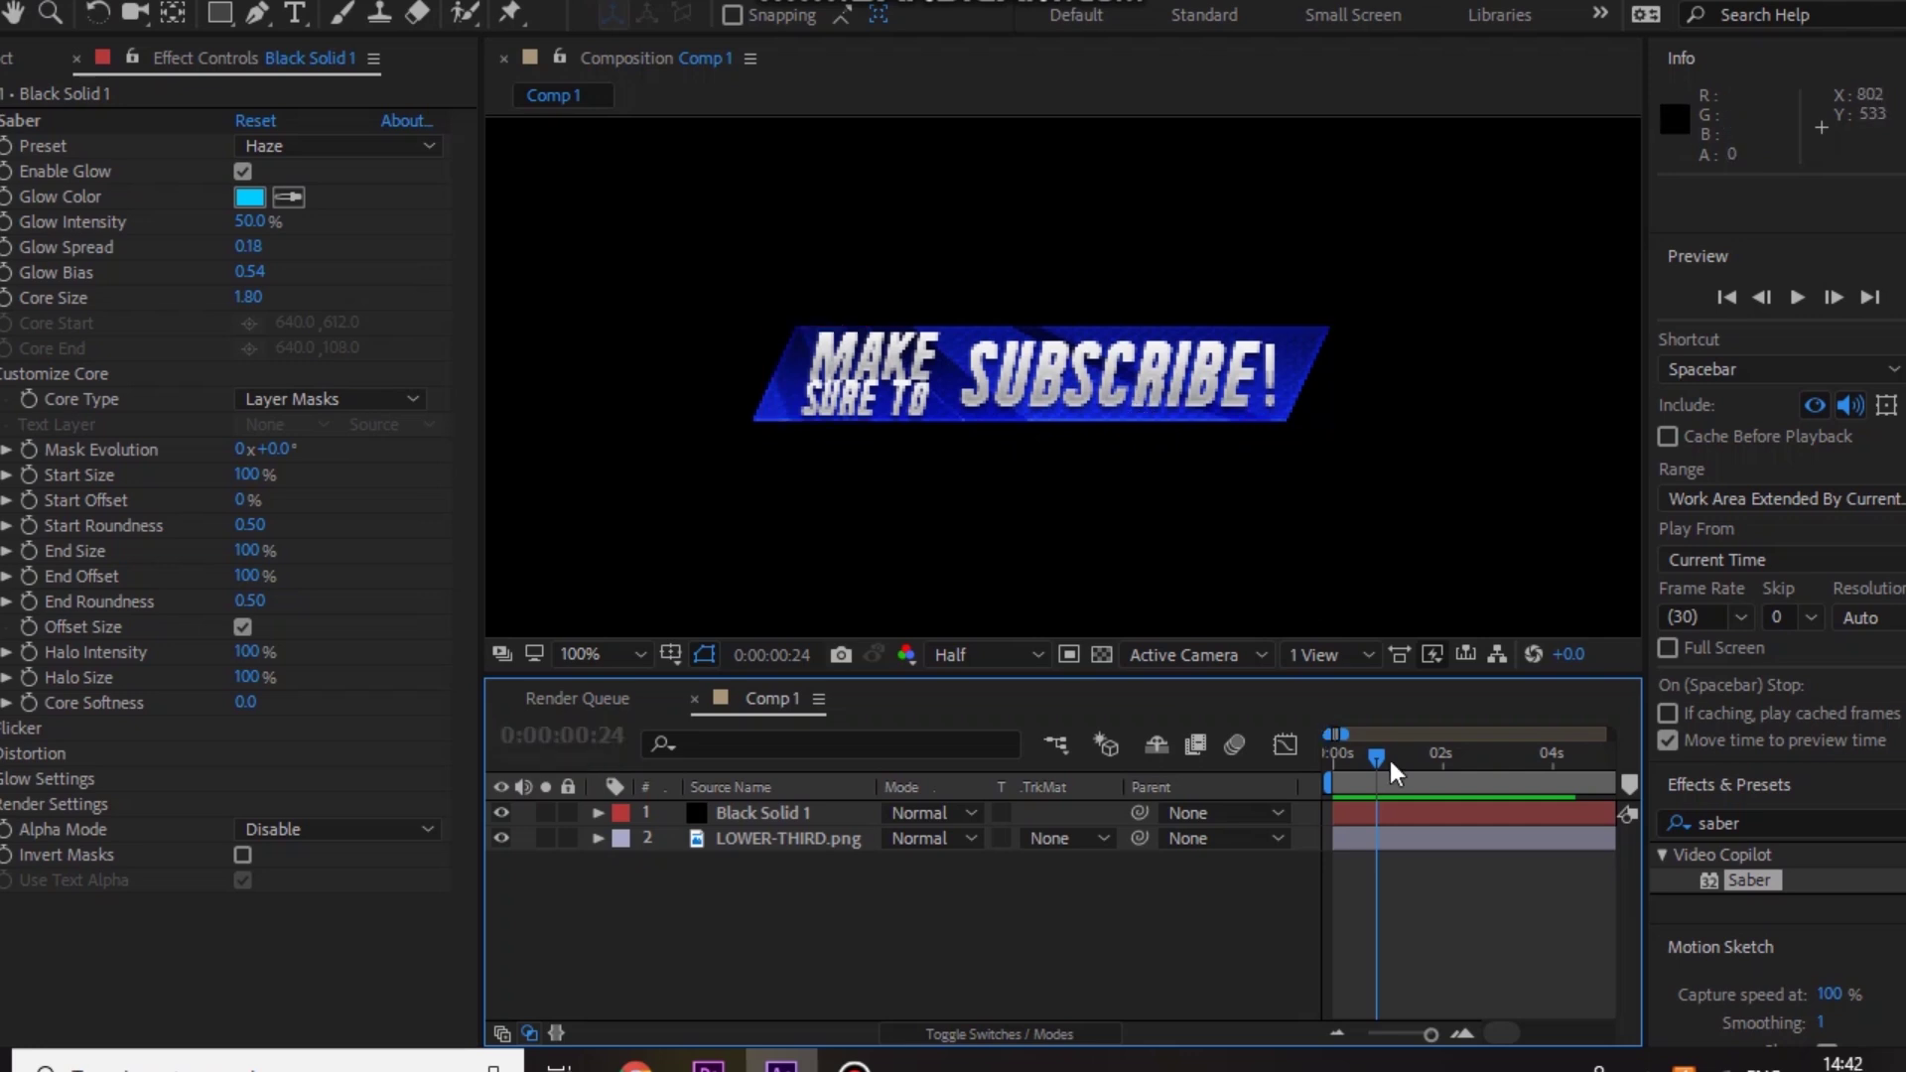
drag(1373, 756, 1378, 759)
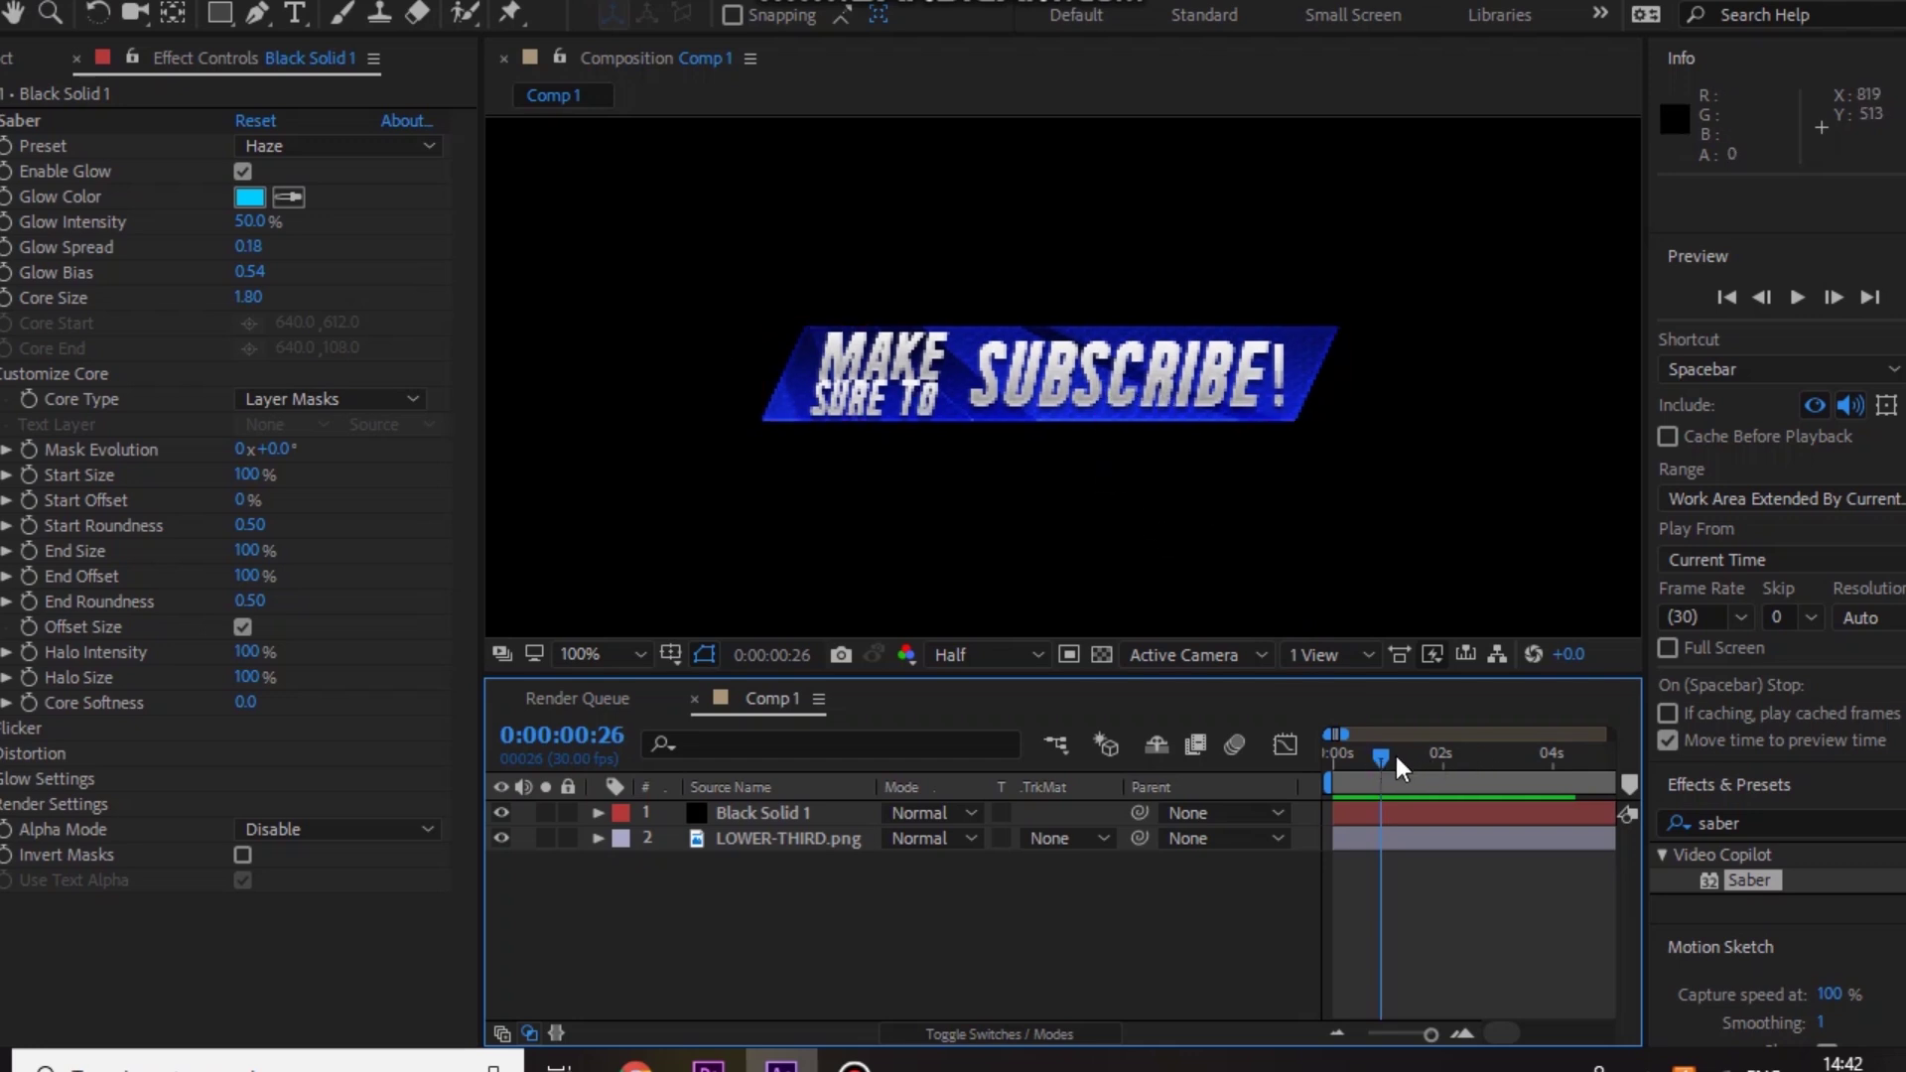
drag(1381, 760, 1330, 771)
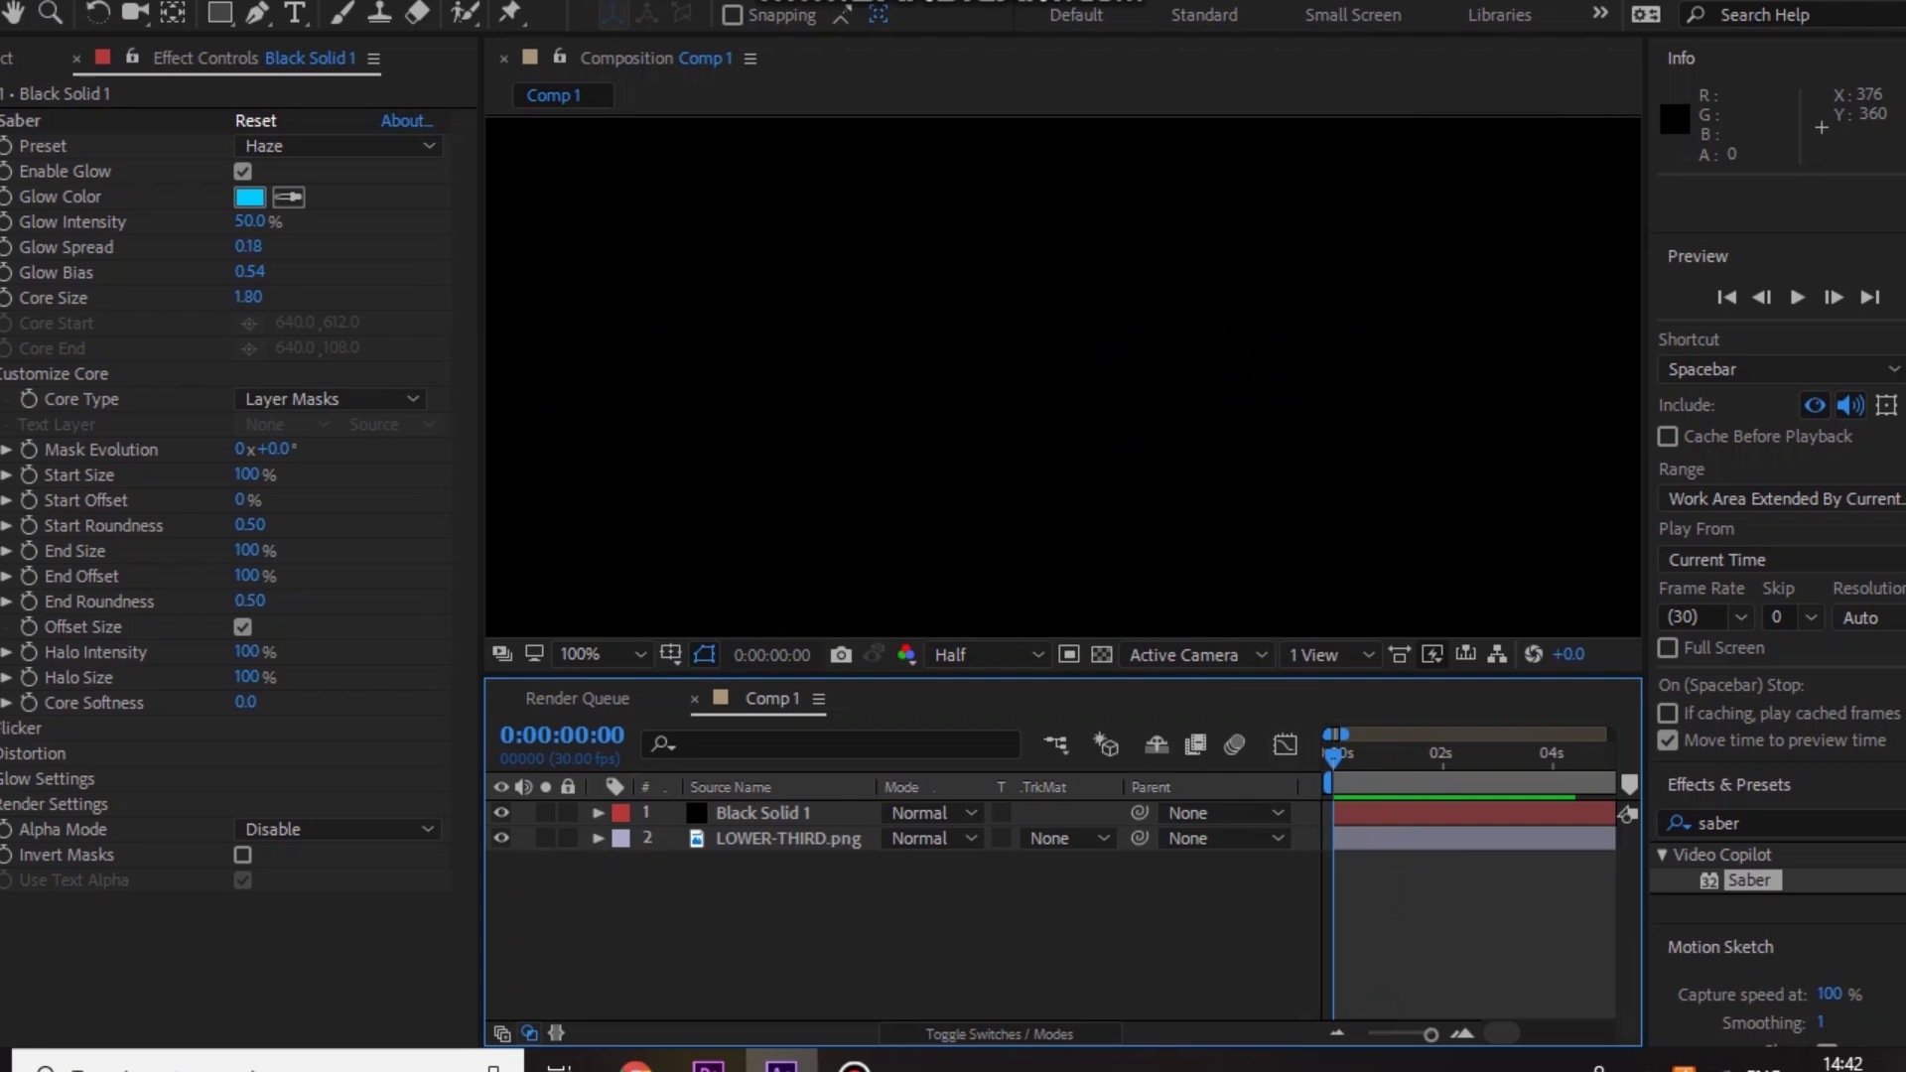
Step: Save the finished project under the new name '12218409' with File > Save As
key(alt+f)
key(Escape)
key(alt+f)
mouse_move(28, 260)
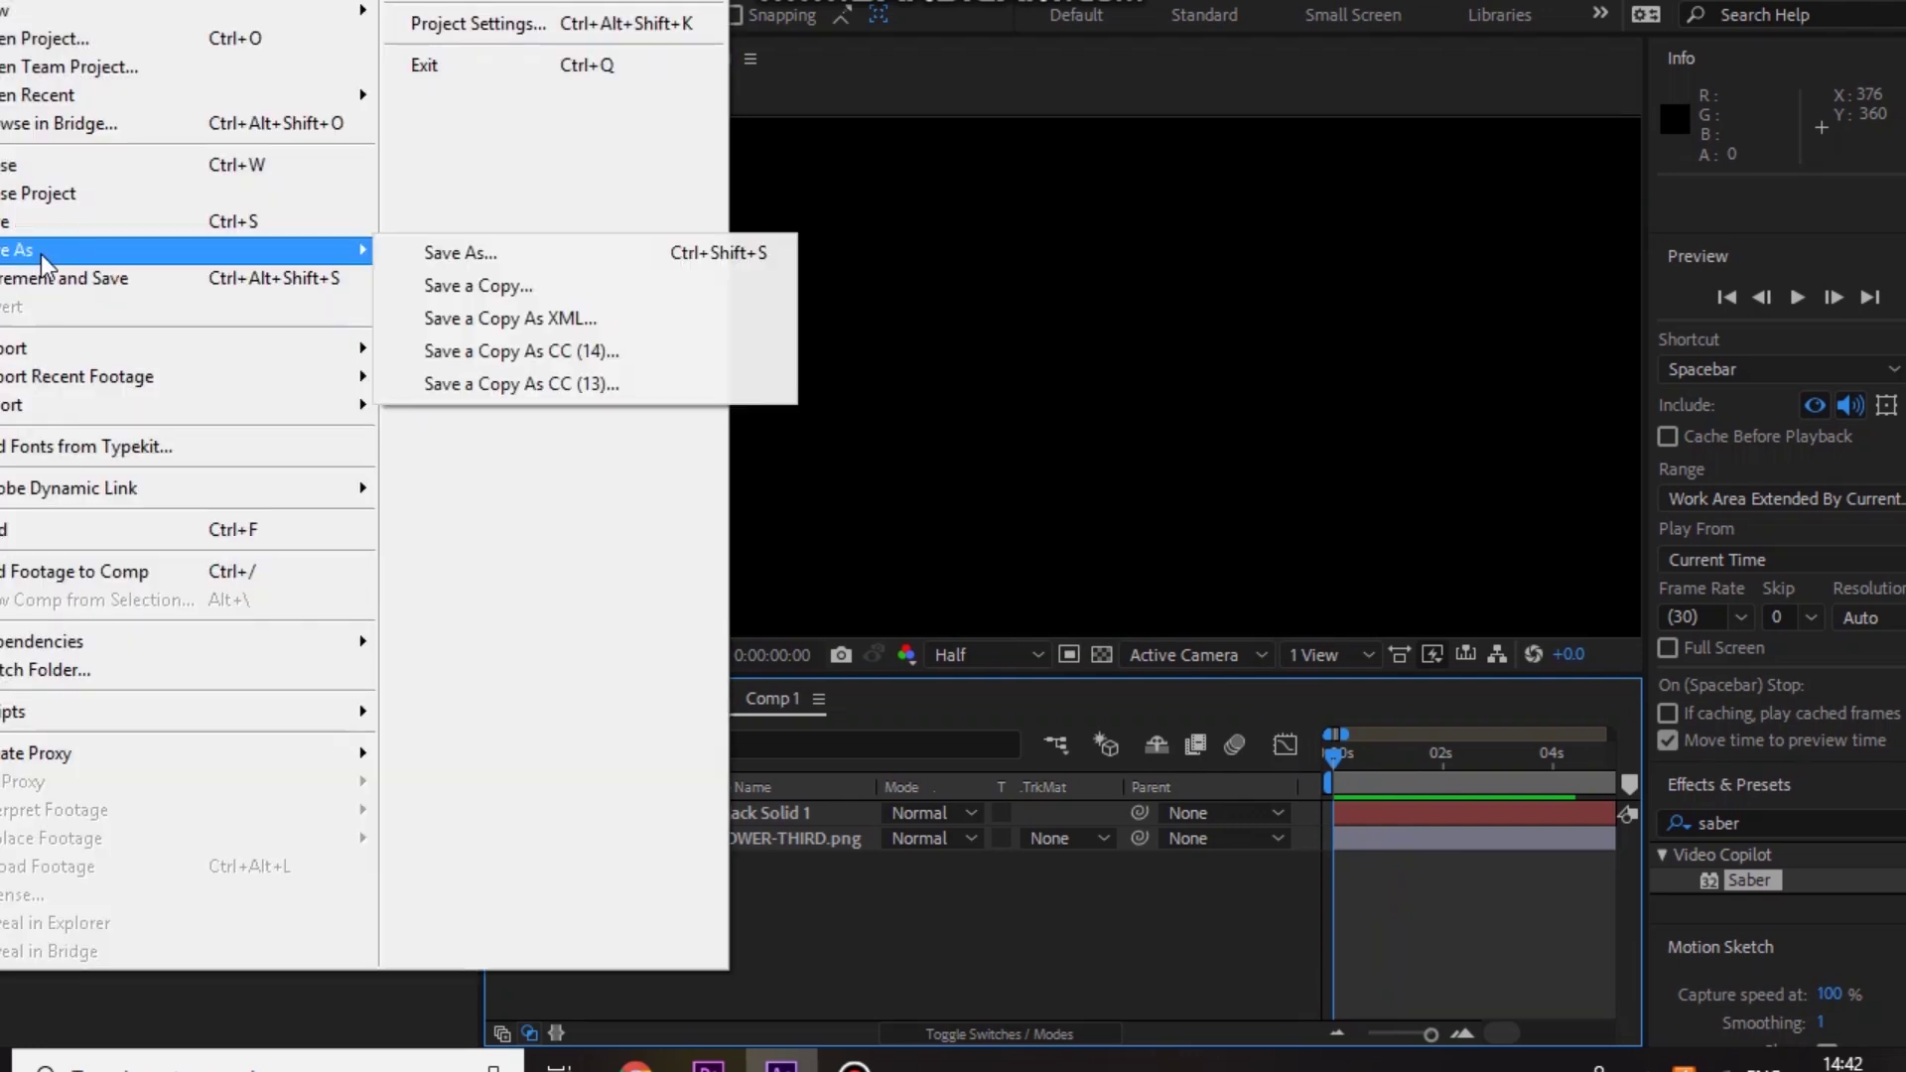
click(430, 255)
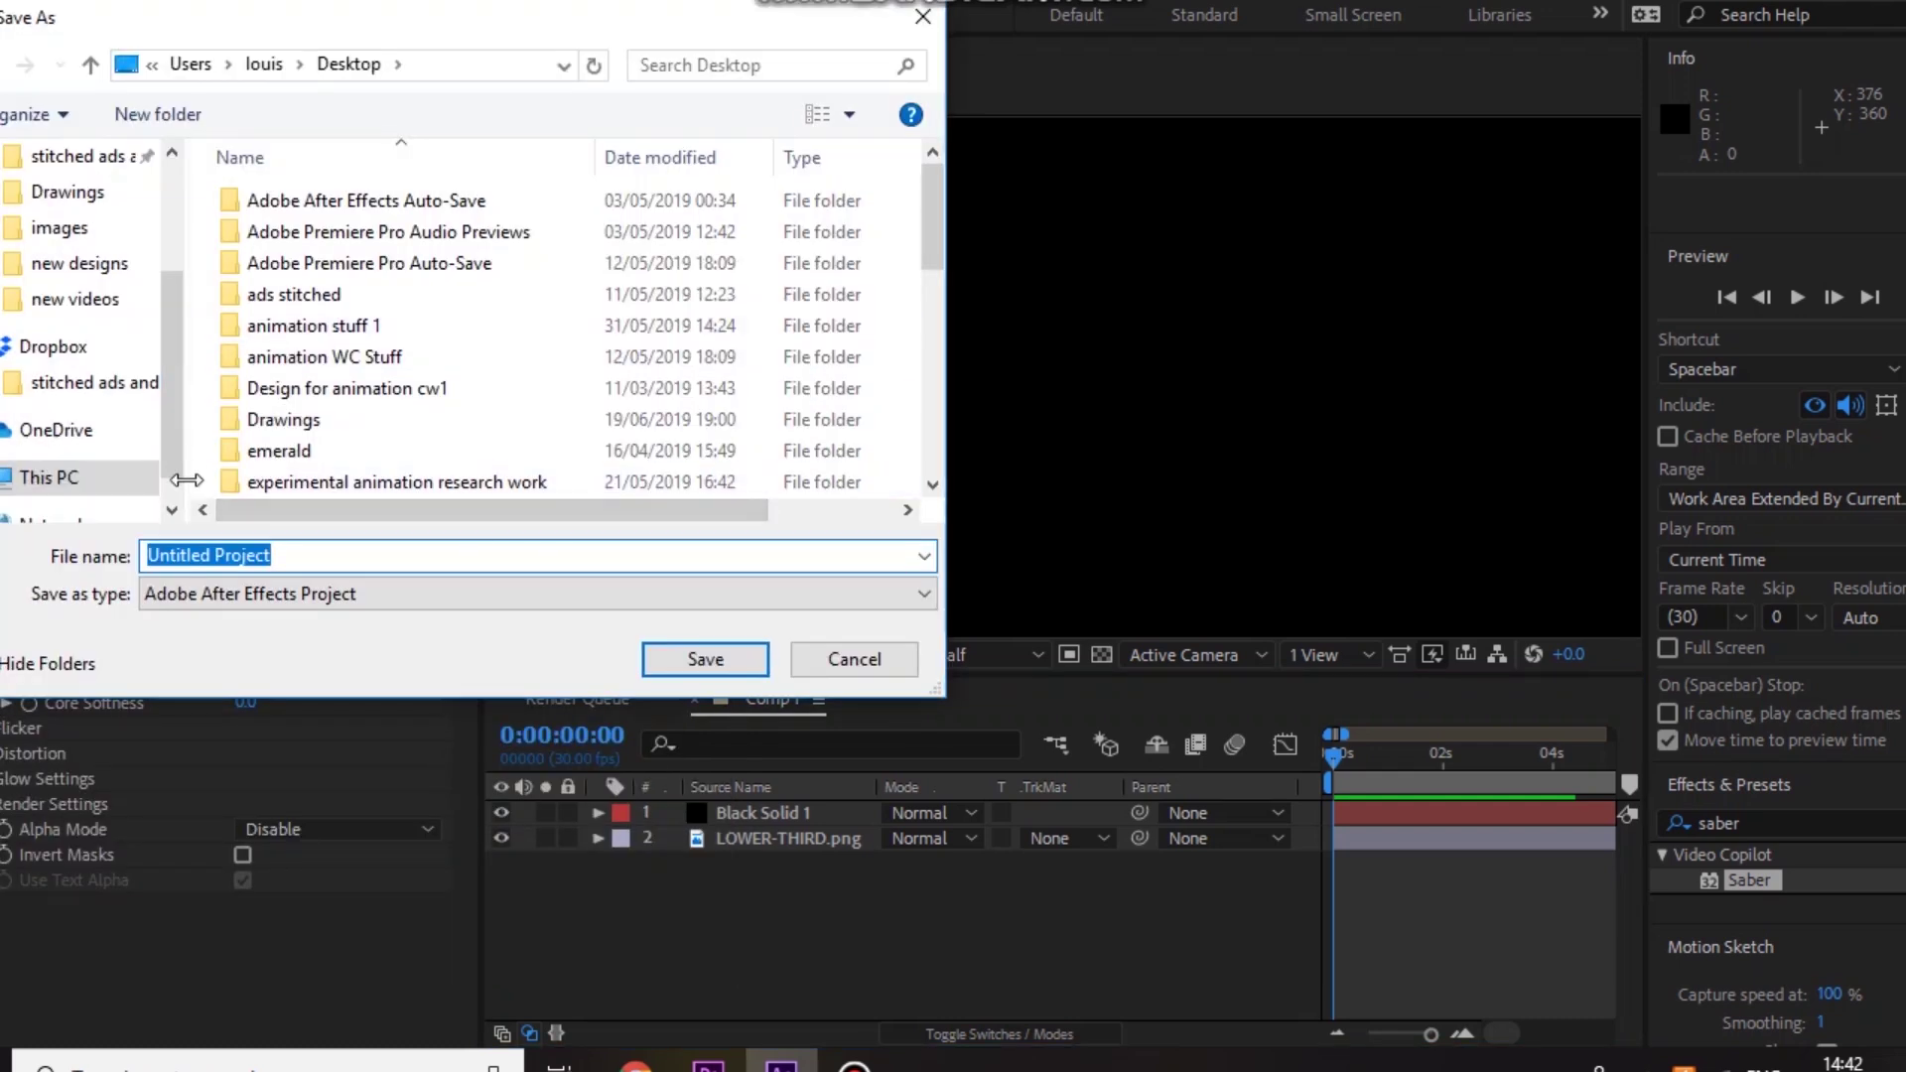
text(12218409)
key(Return)
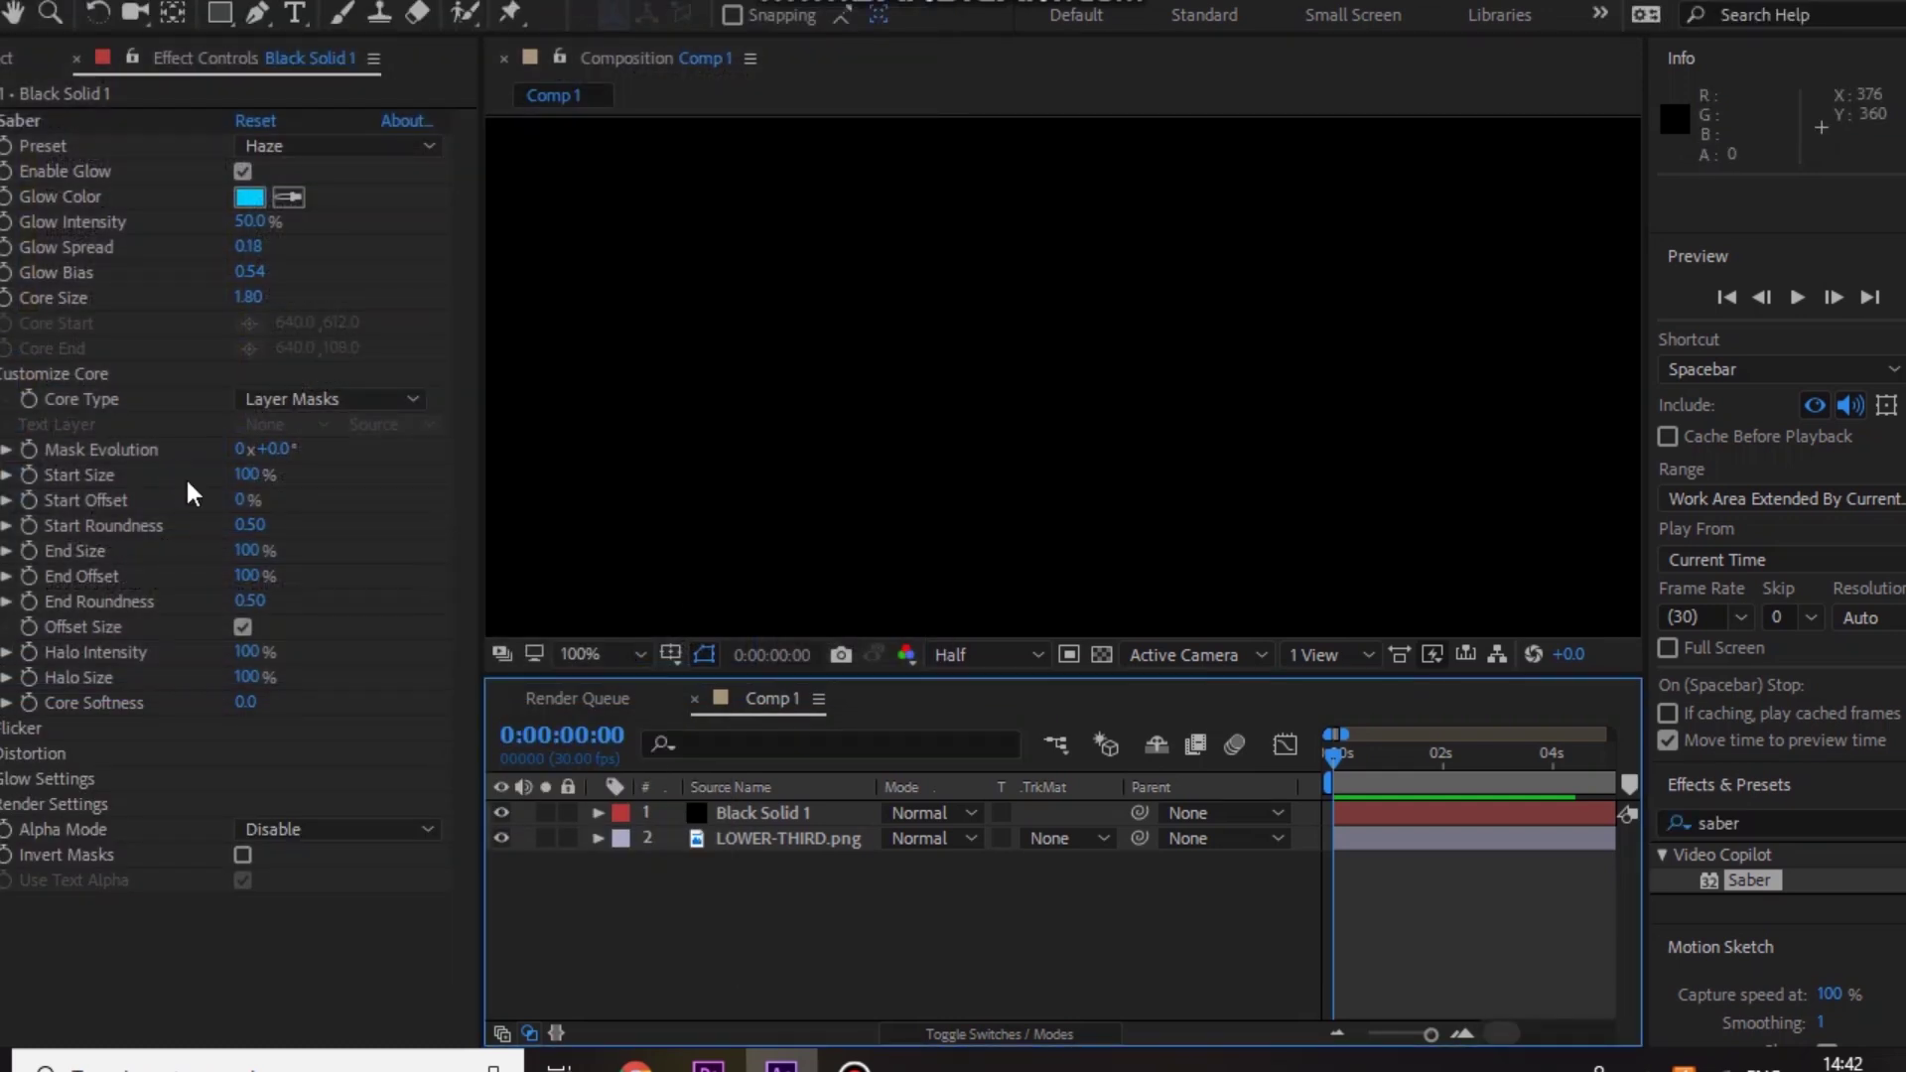
Step: Start a new project and create a 1280×720, 30 fps Comp 1 composition
key(alt+f)
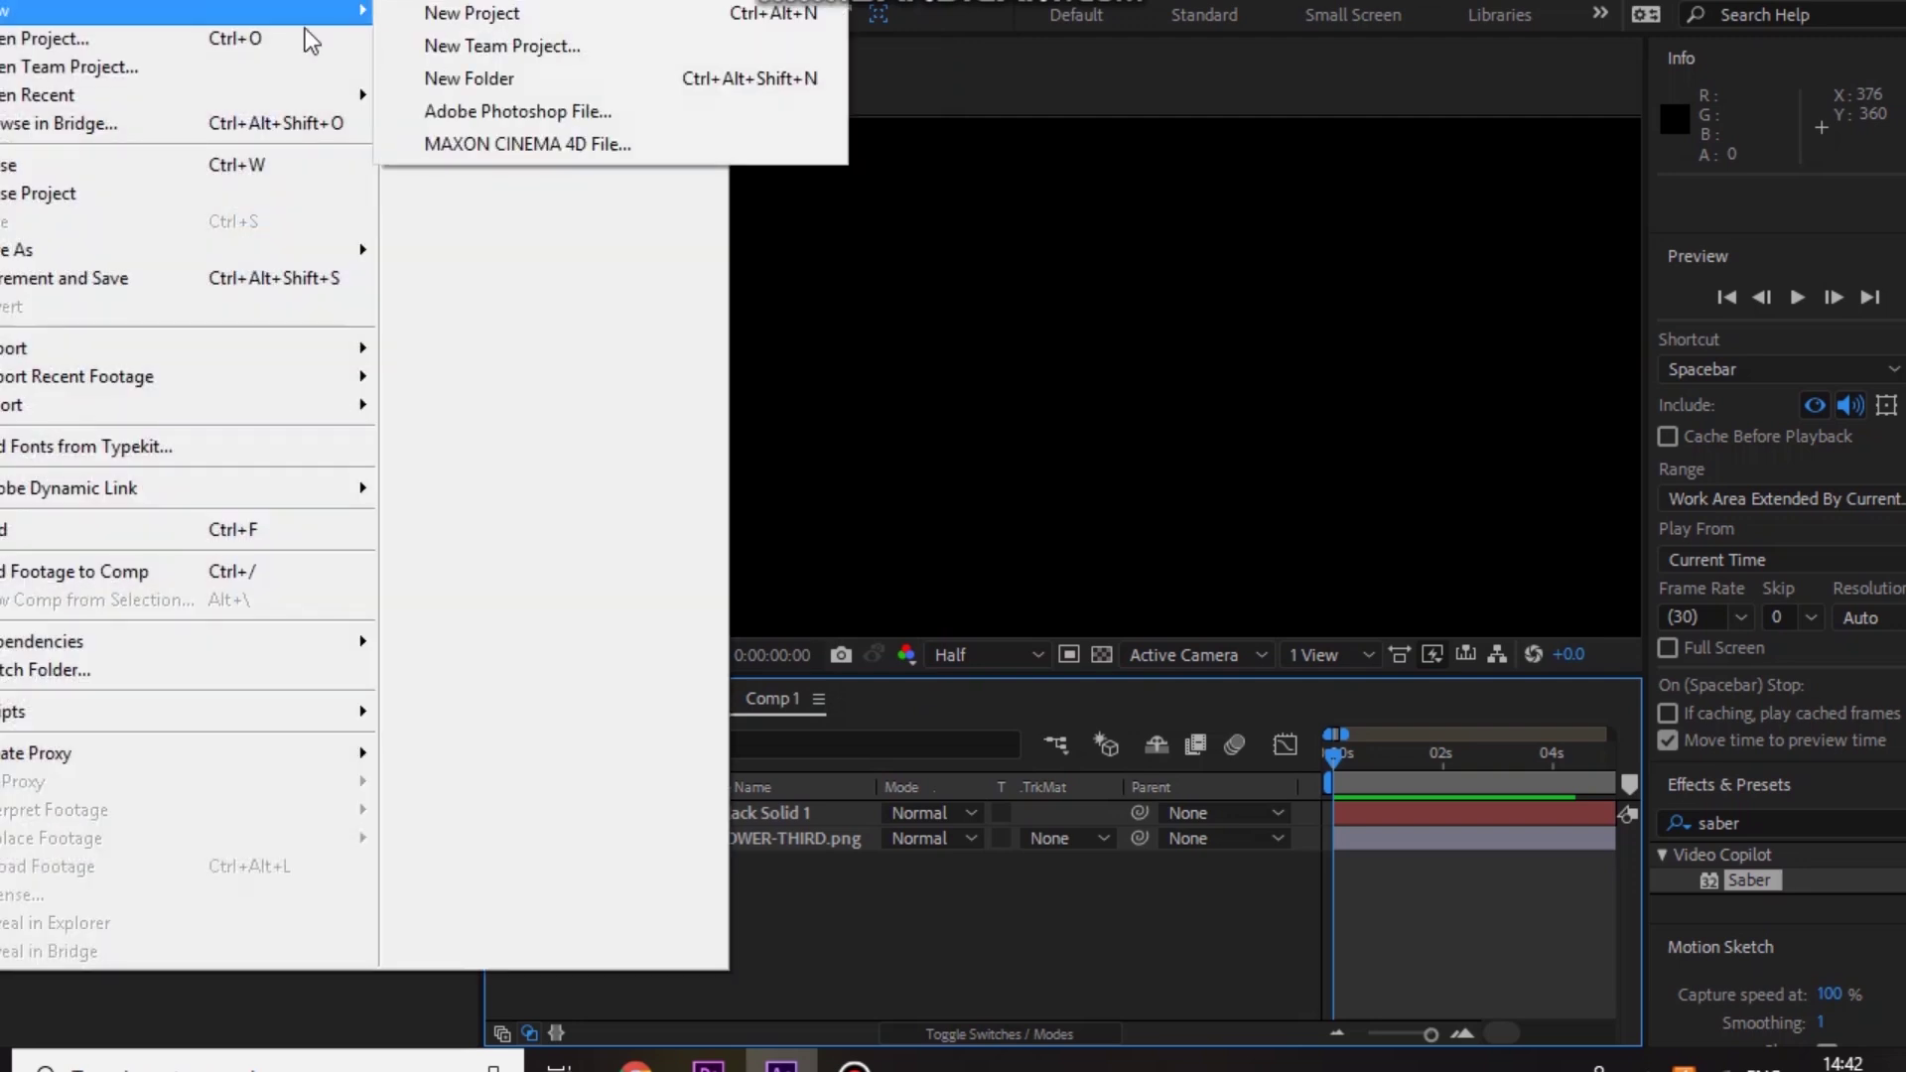
click(516, 12)
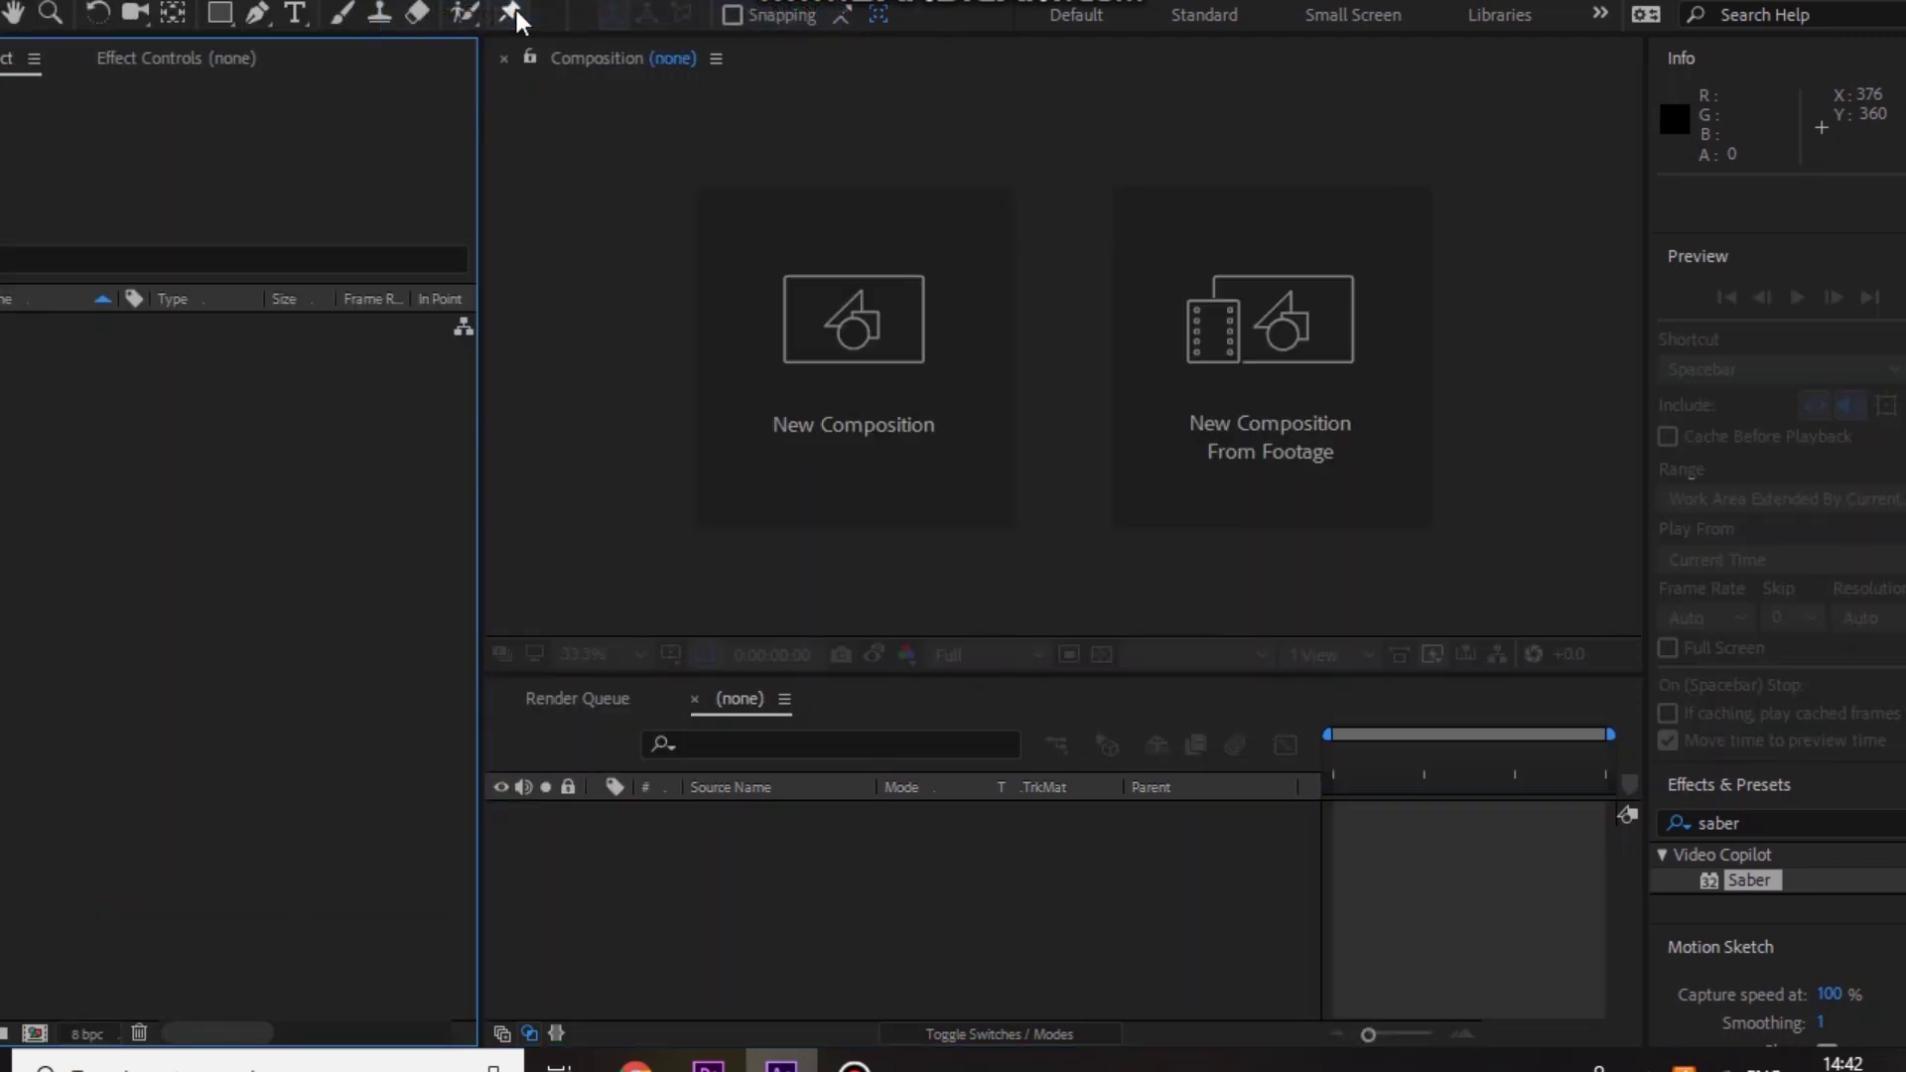
click(818, 342)
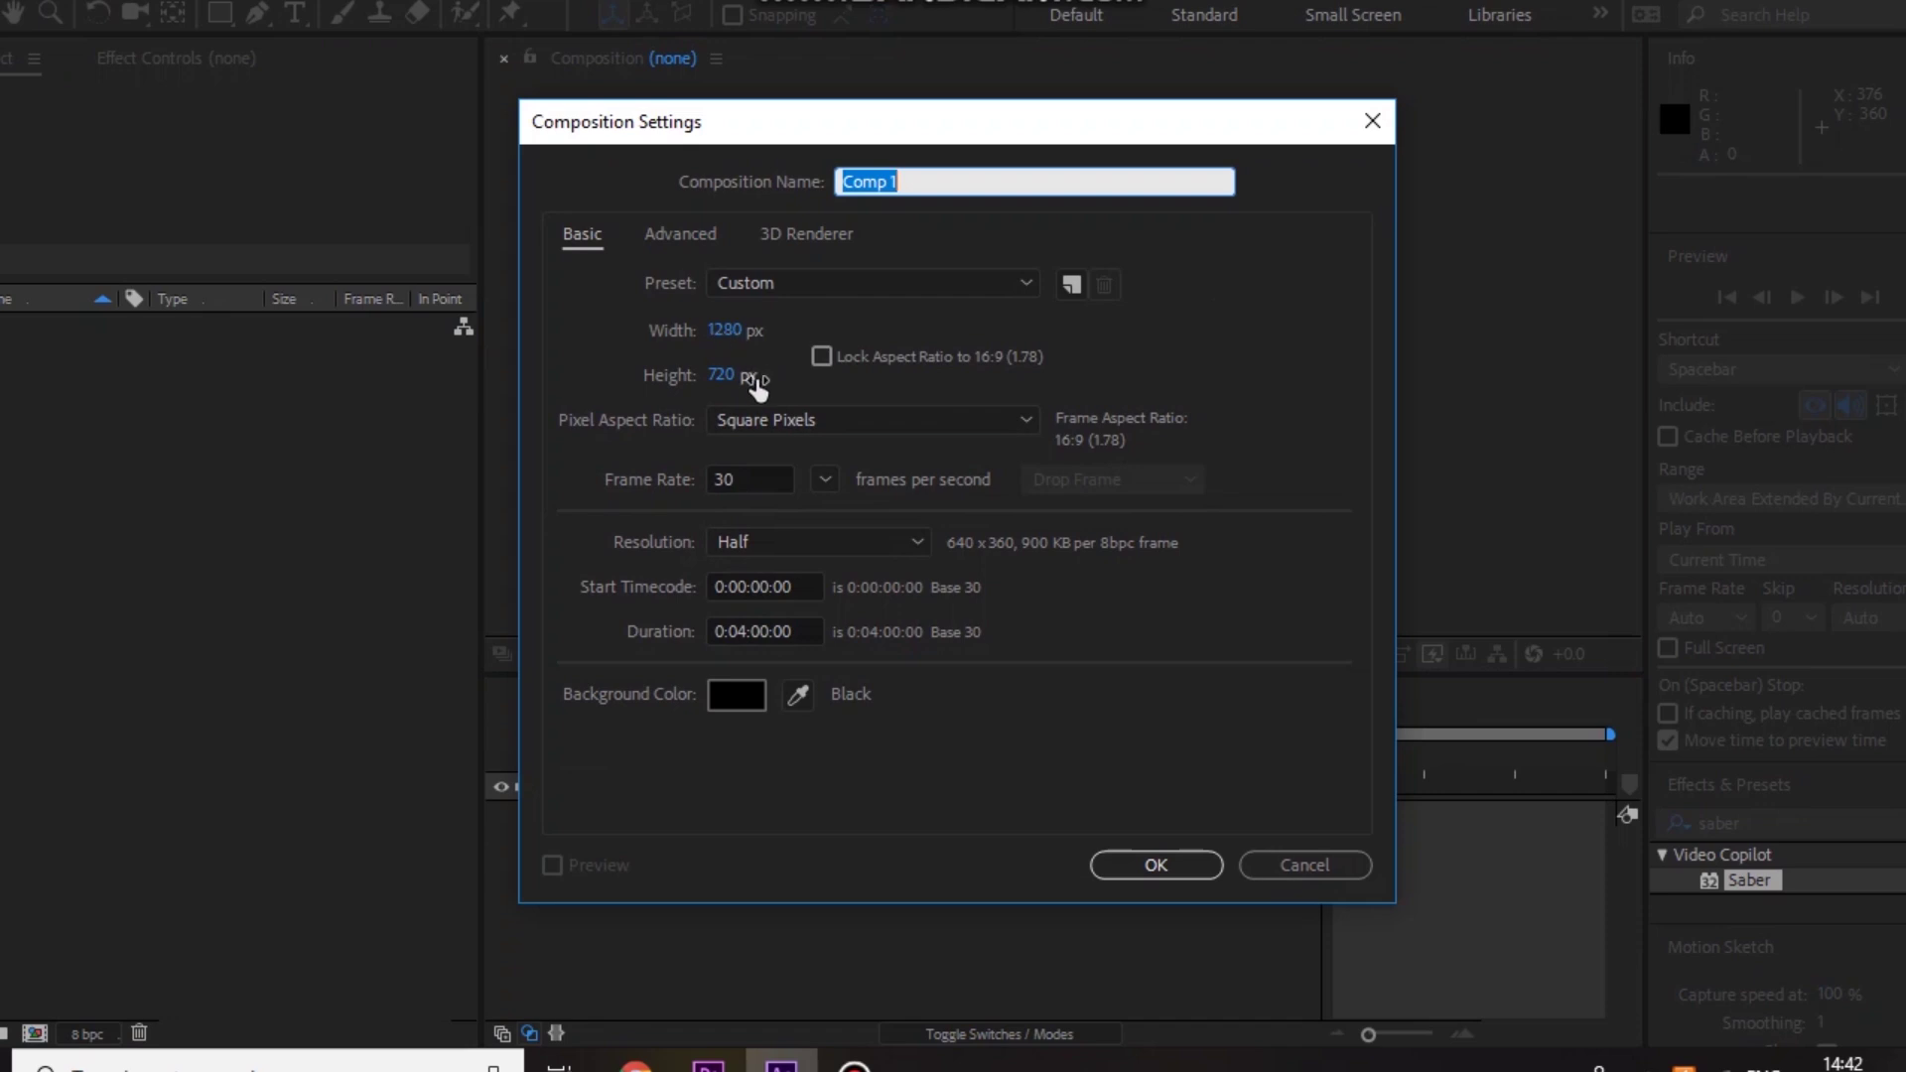
click(1129, 866)
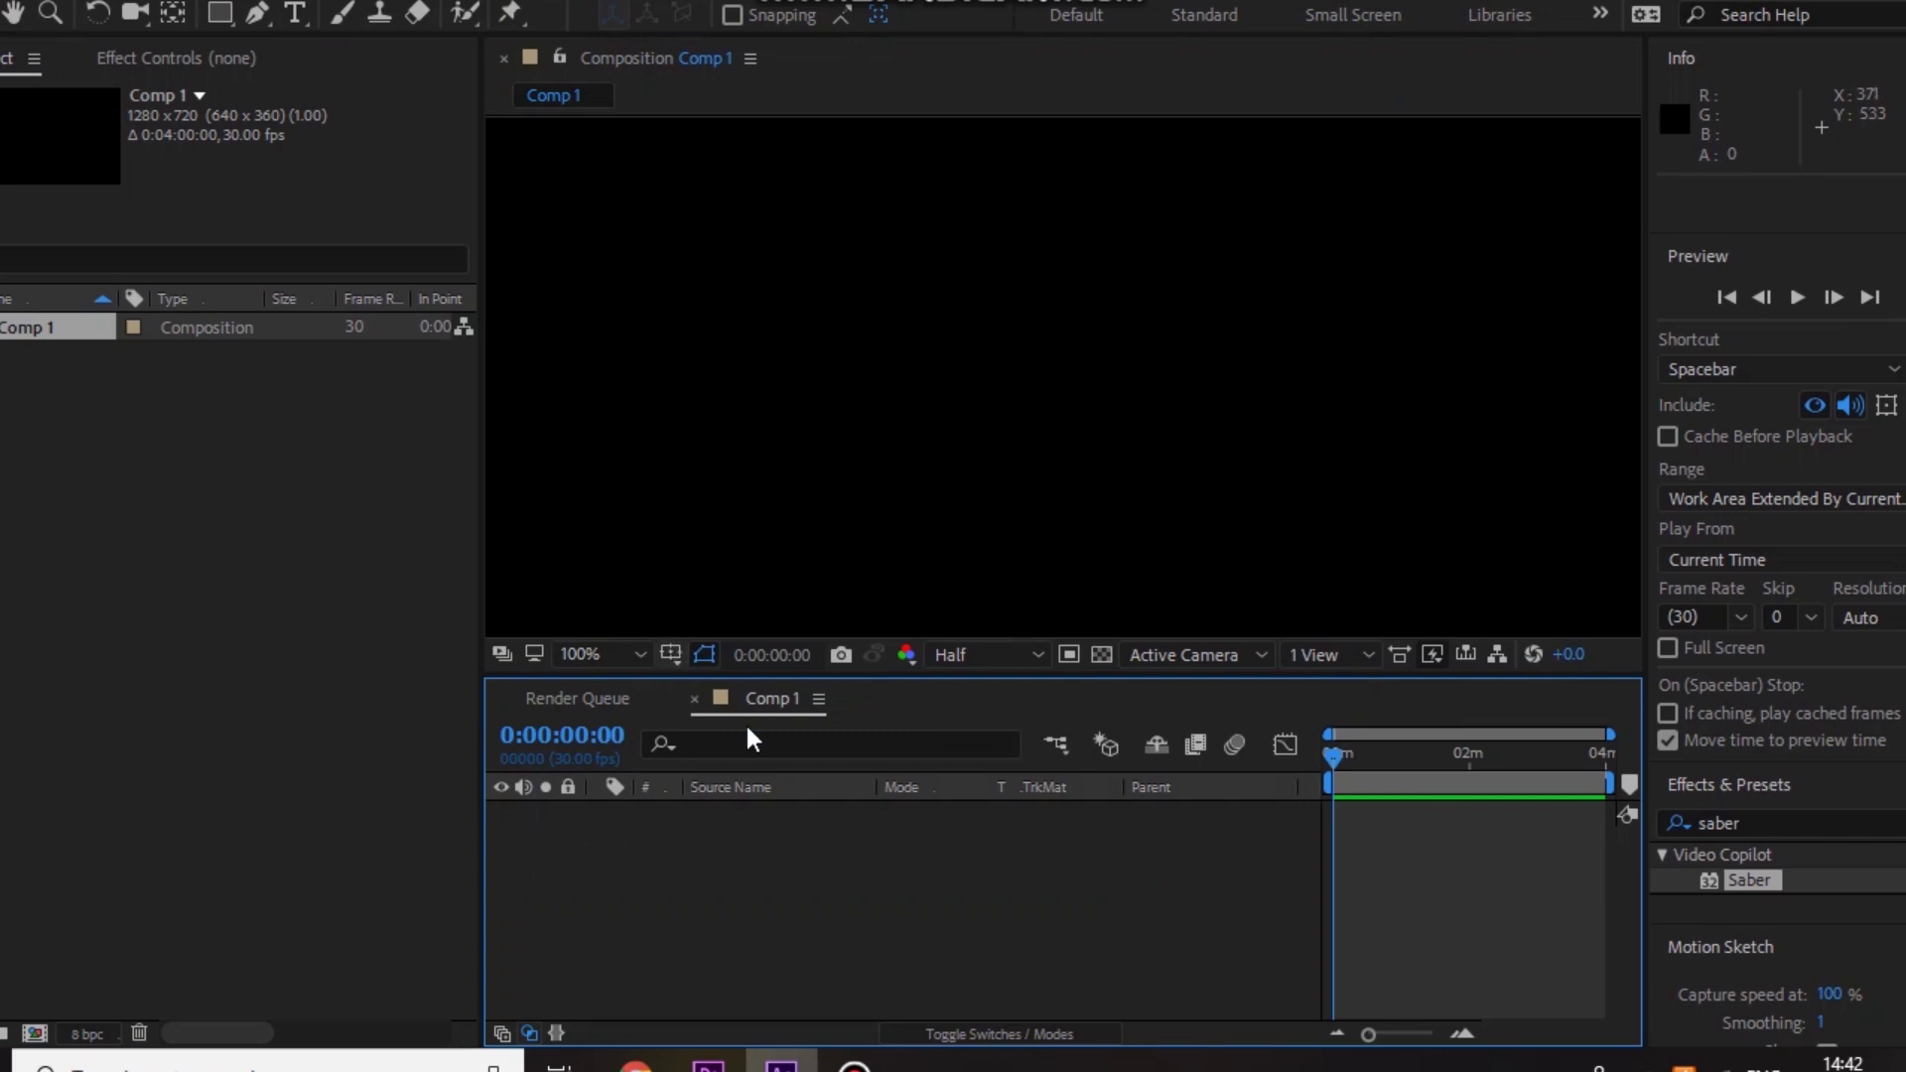
Step: Import the LOWER-THIRD.png image into the project
key(alt+f)
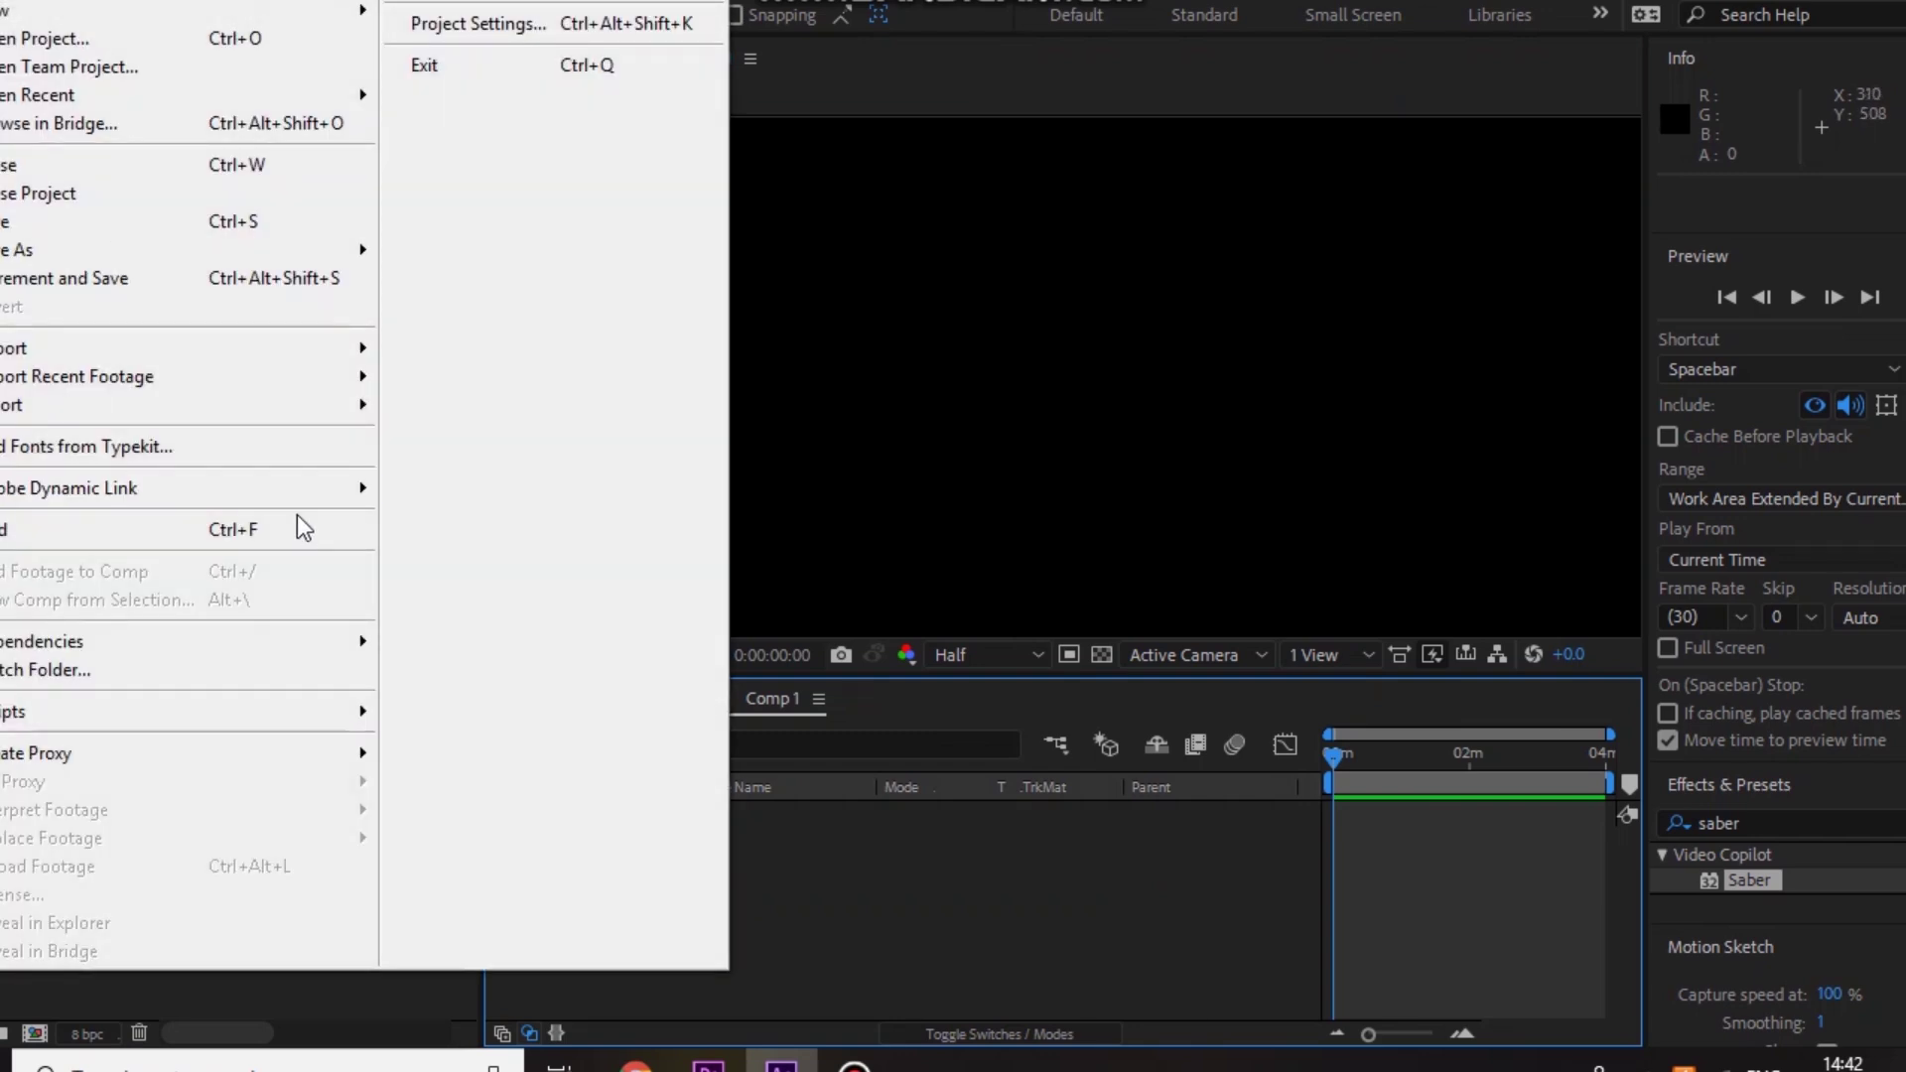
mouse_move(348, 349)
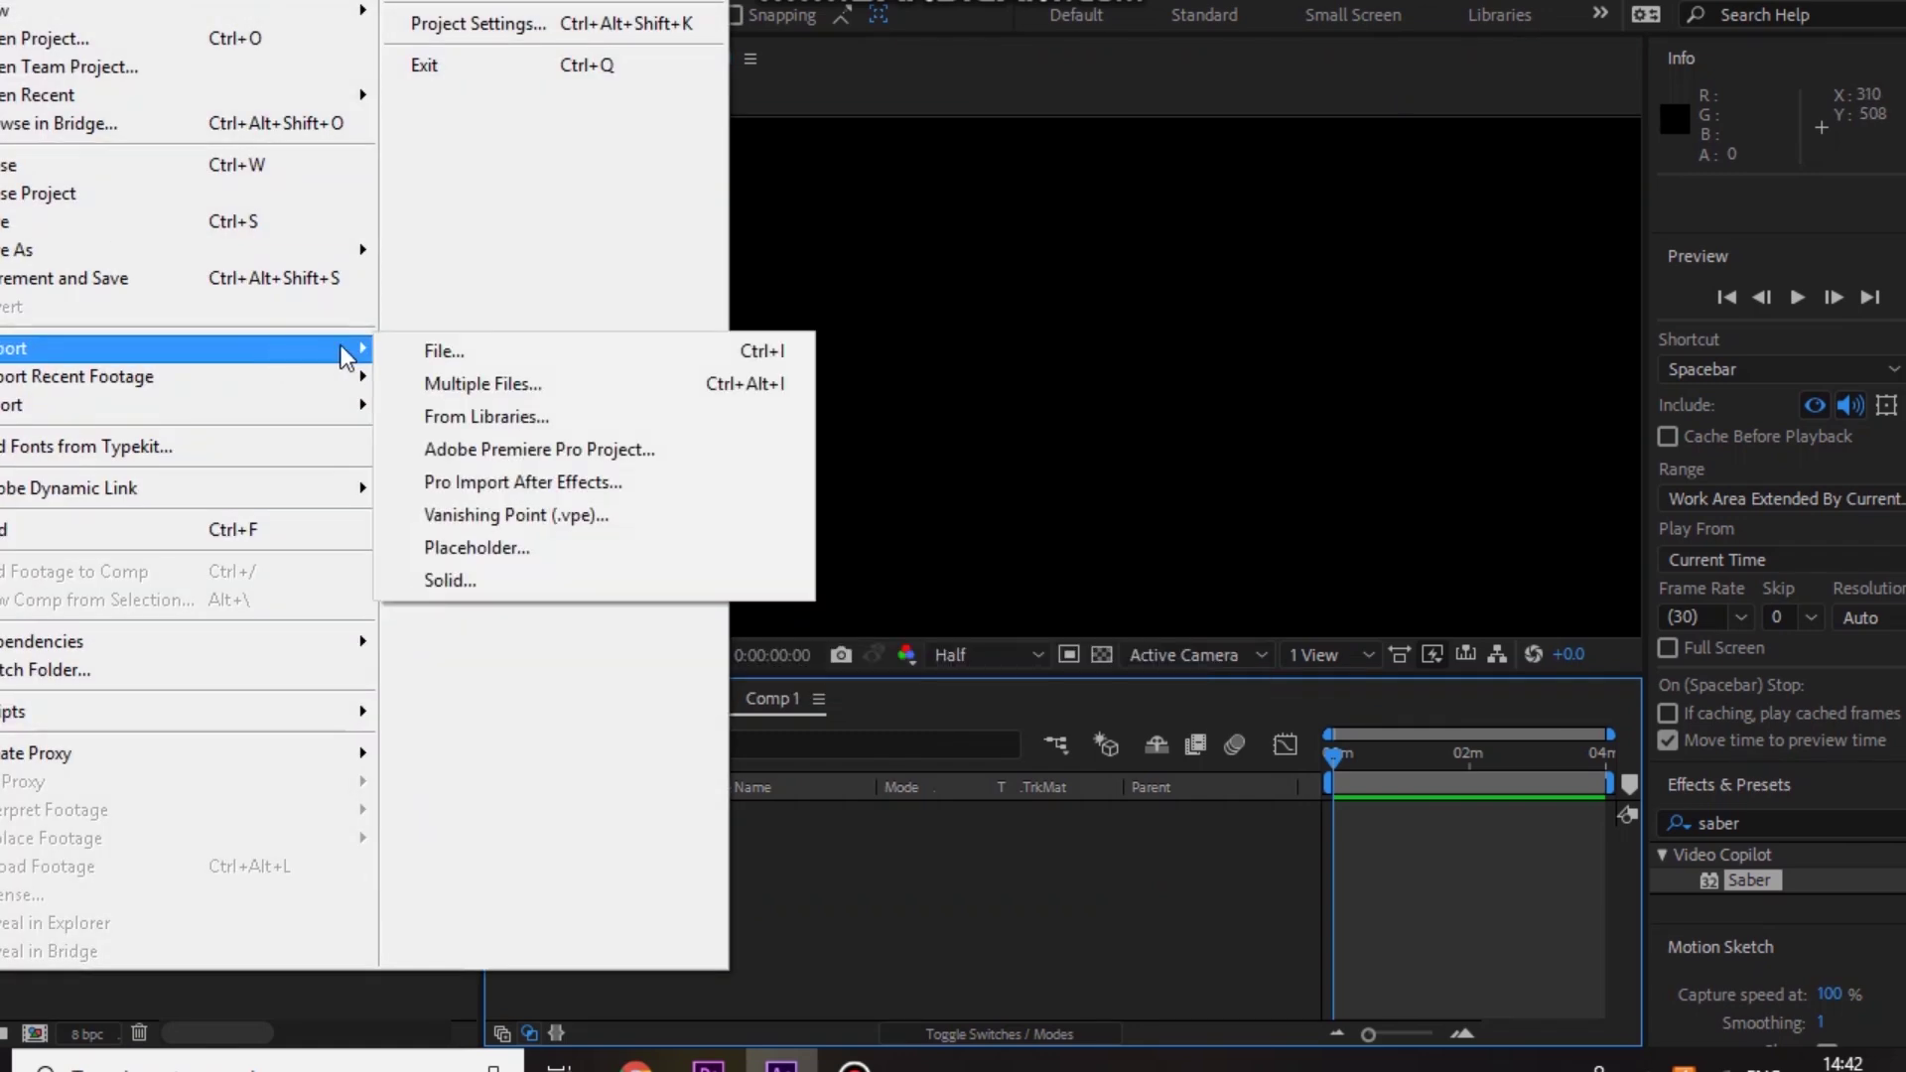
click(428, 353)
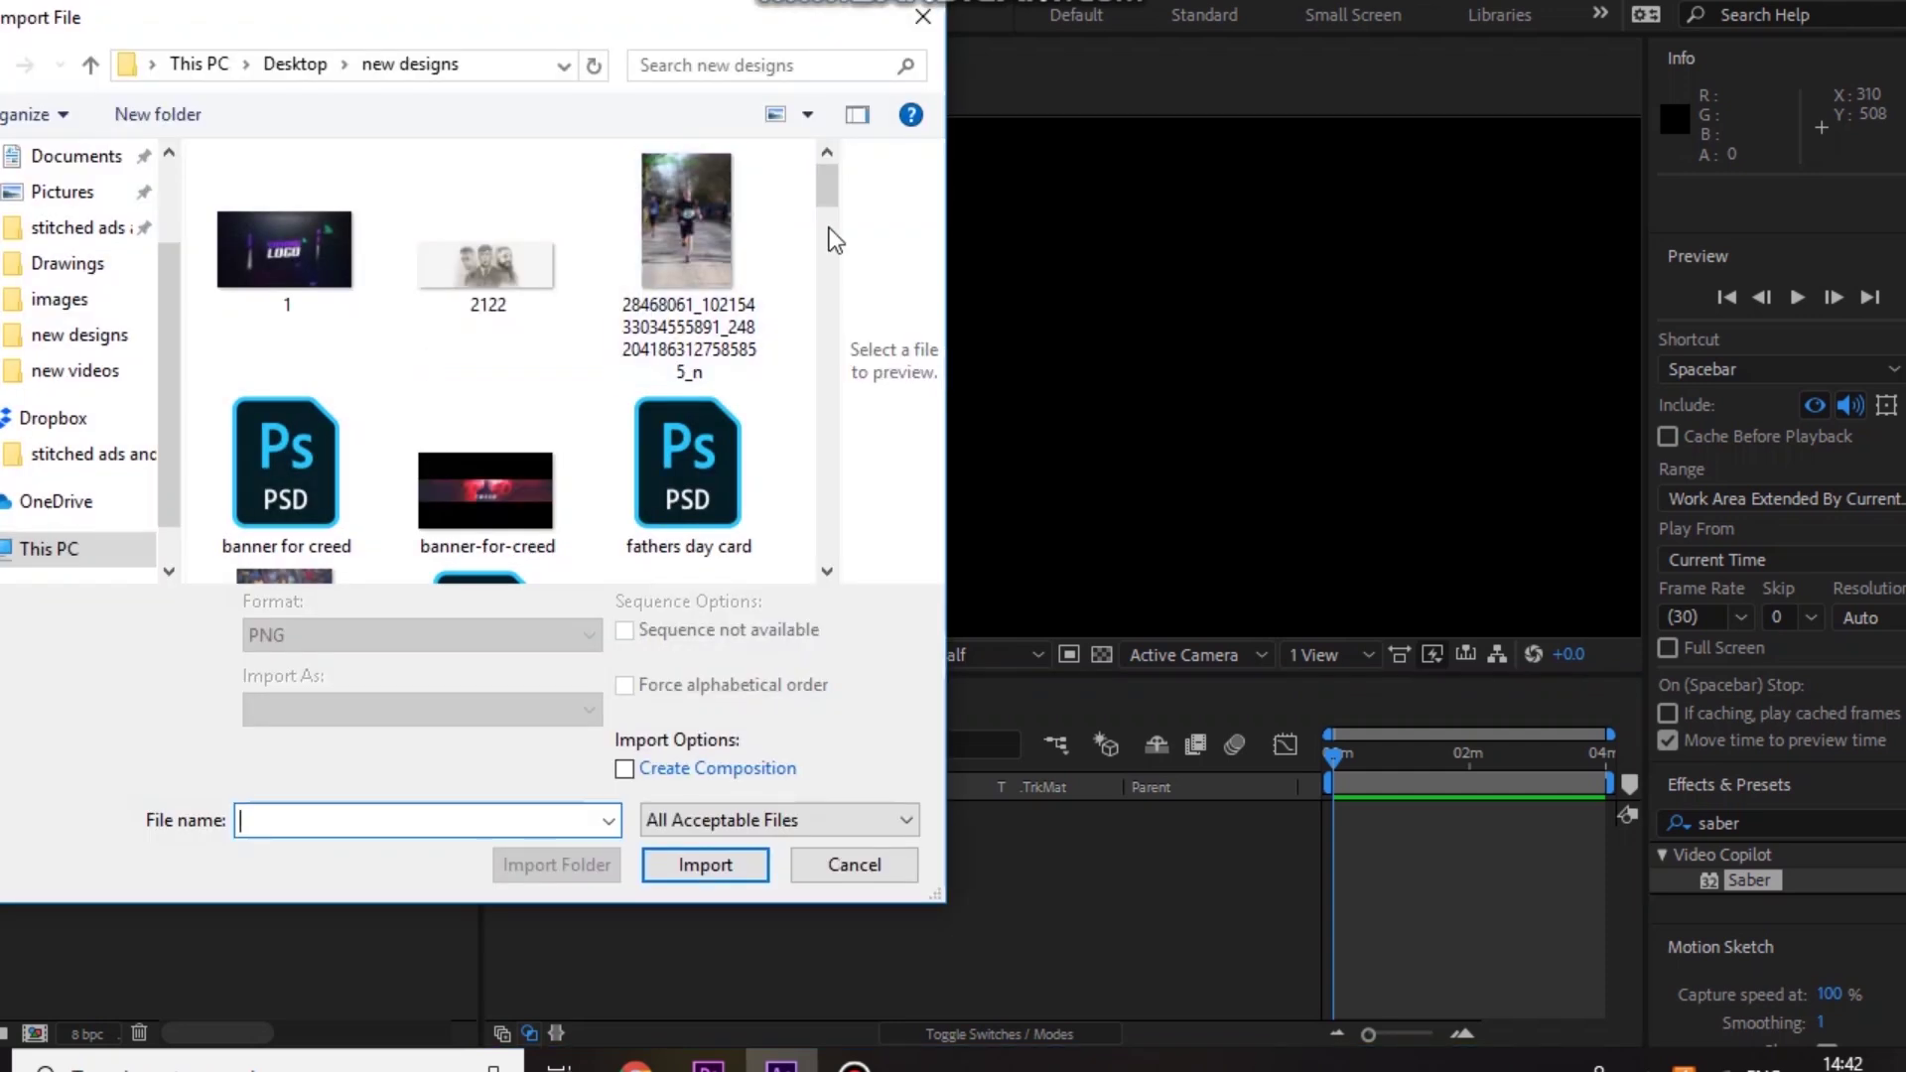
drag(827, 189, 822, 315)
scroll(501, 298, down, 2)
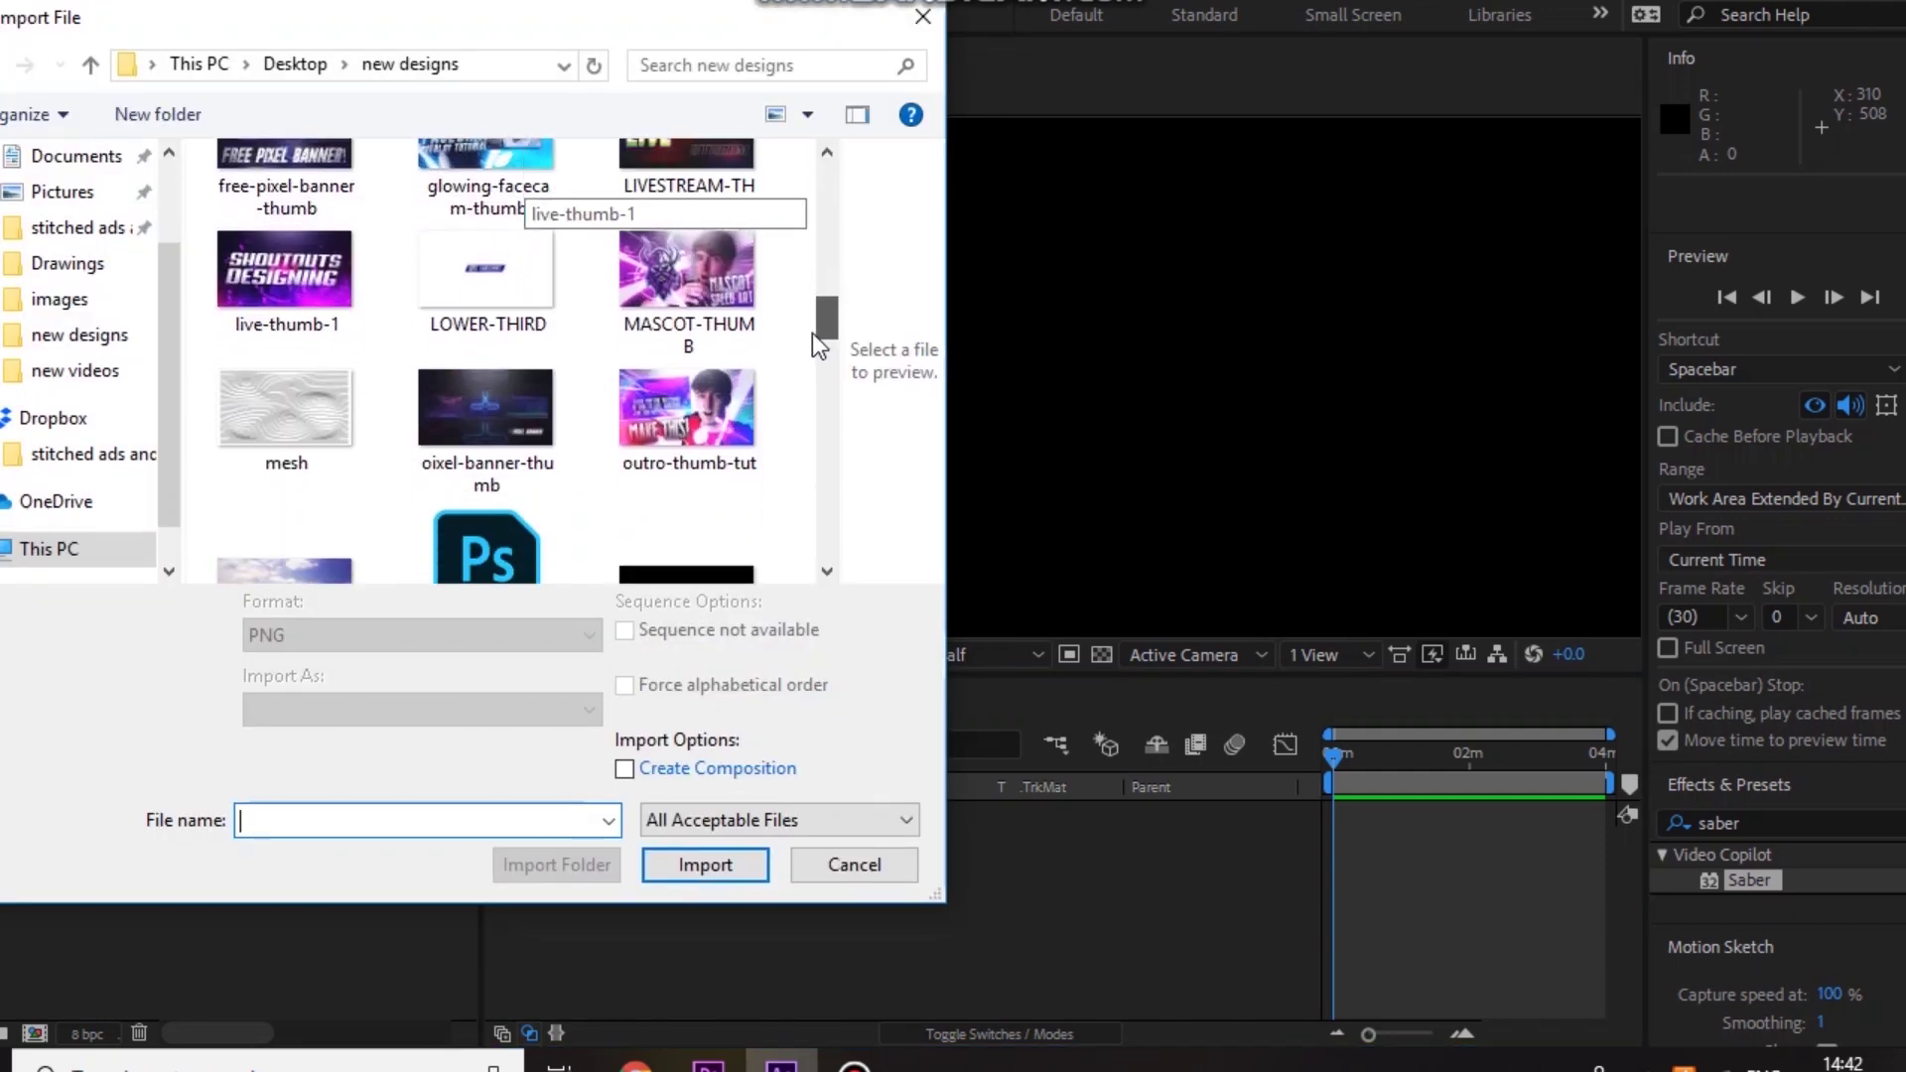
double_click(501, 326)
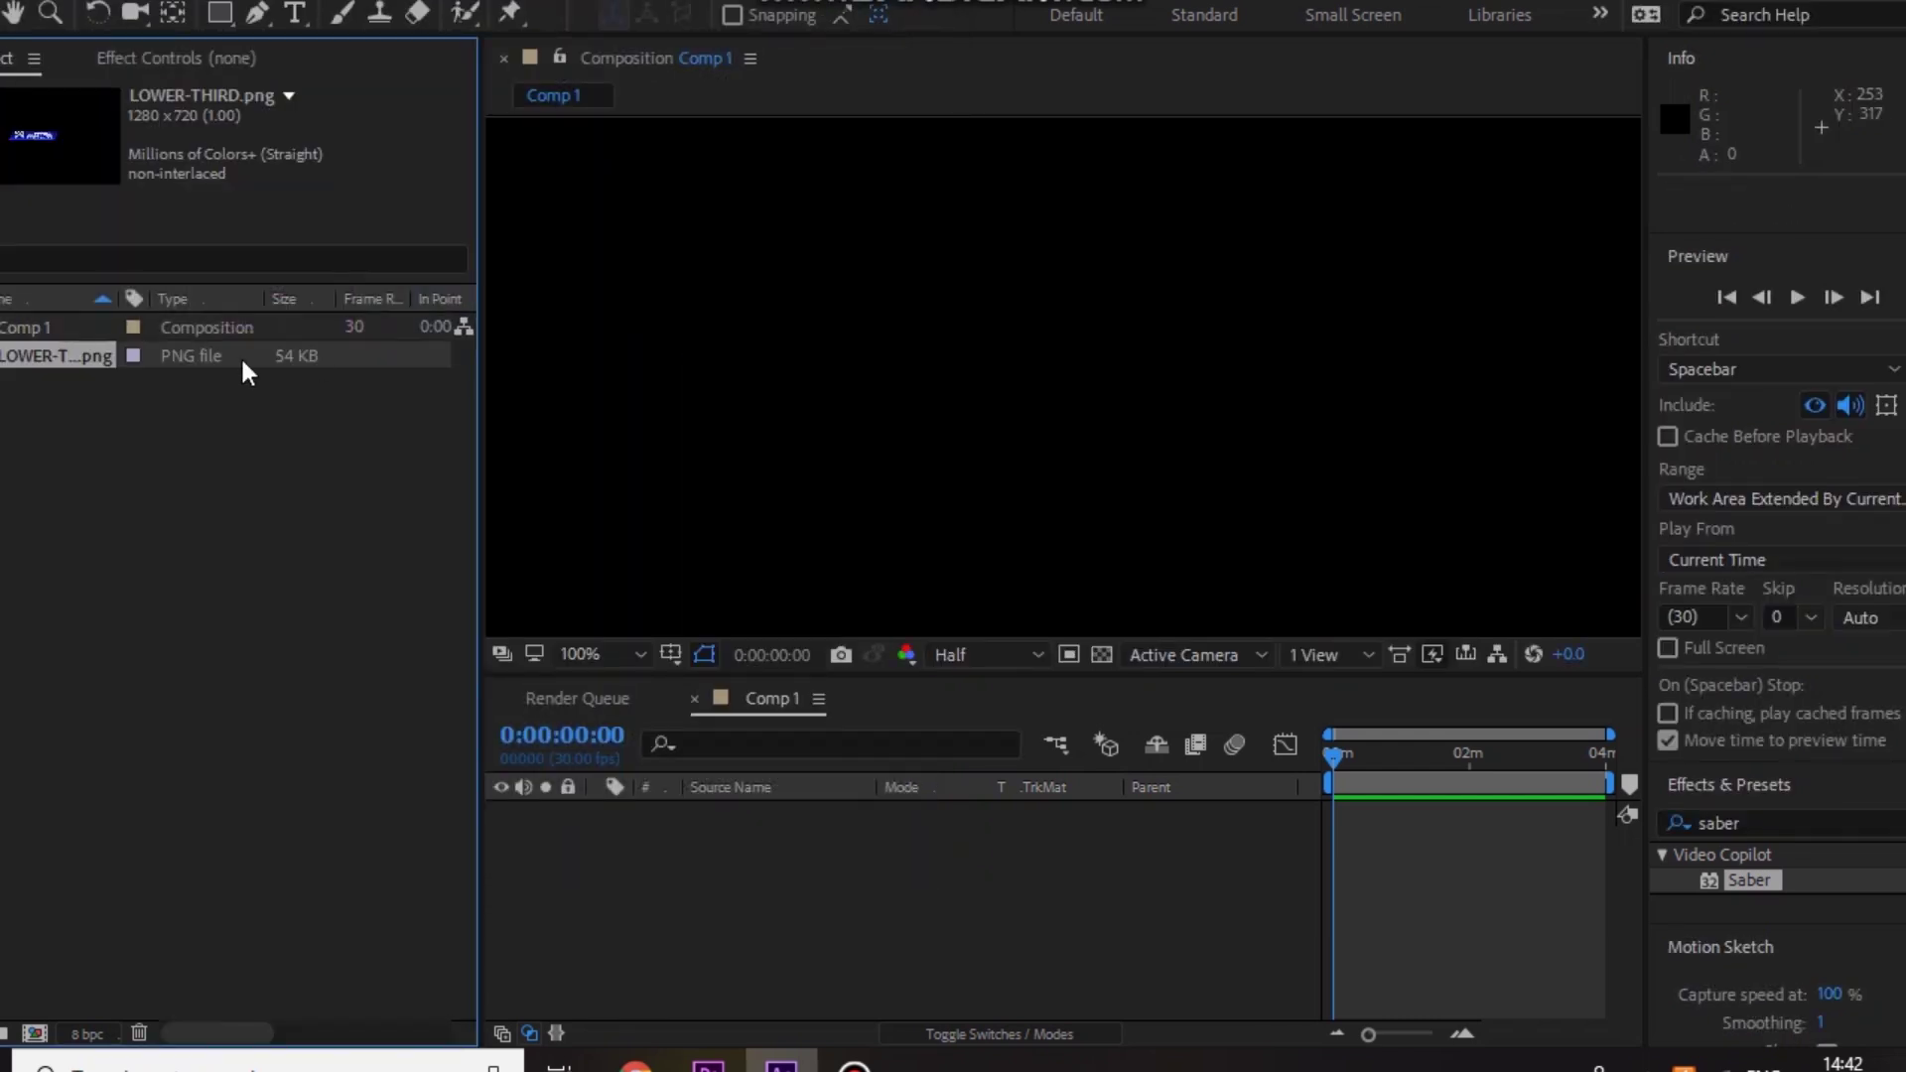
Step: Add LOWER-THIRD.png to Comp 1, zoom the viewer out, and move it bottom-left
drag(78, 372, 730, 854)
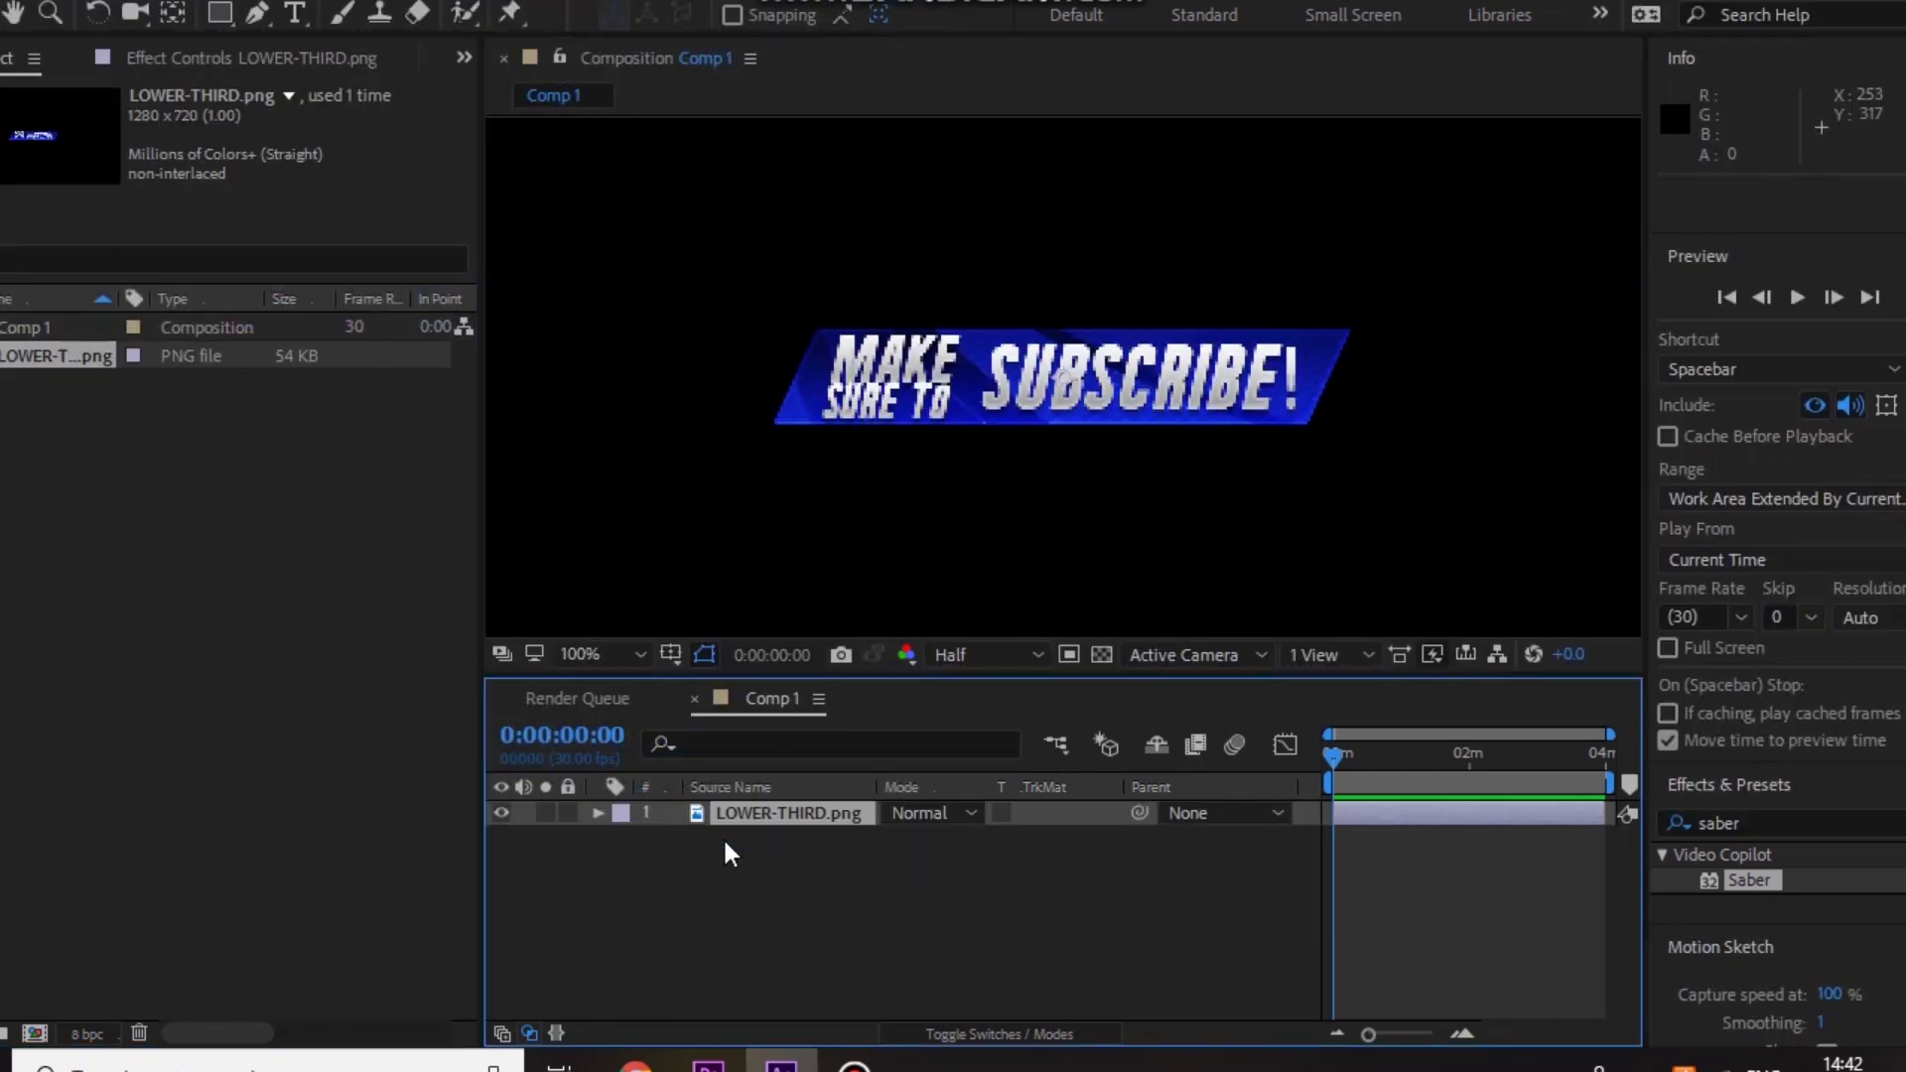
key(comma)
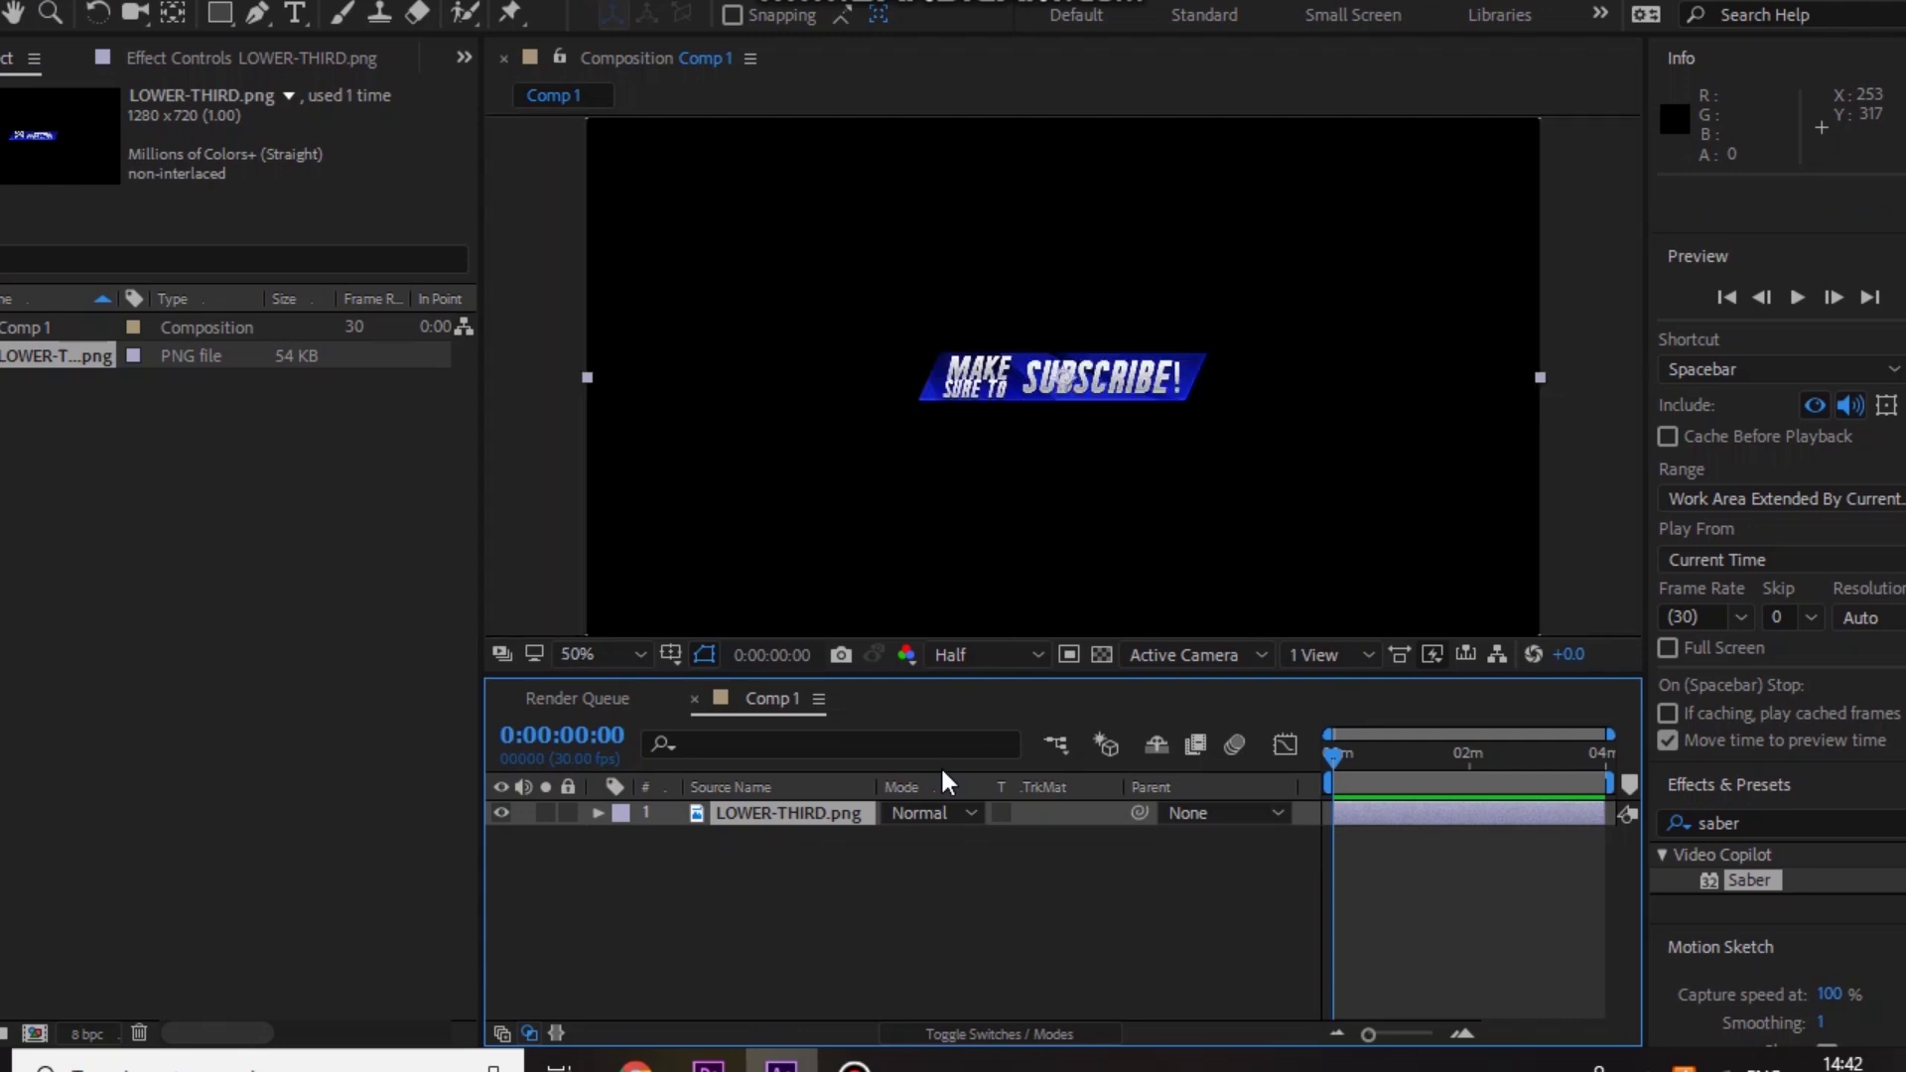
click(598, 814)
drag(1093, 447, 719, 556)
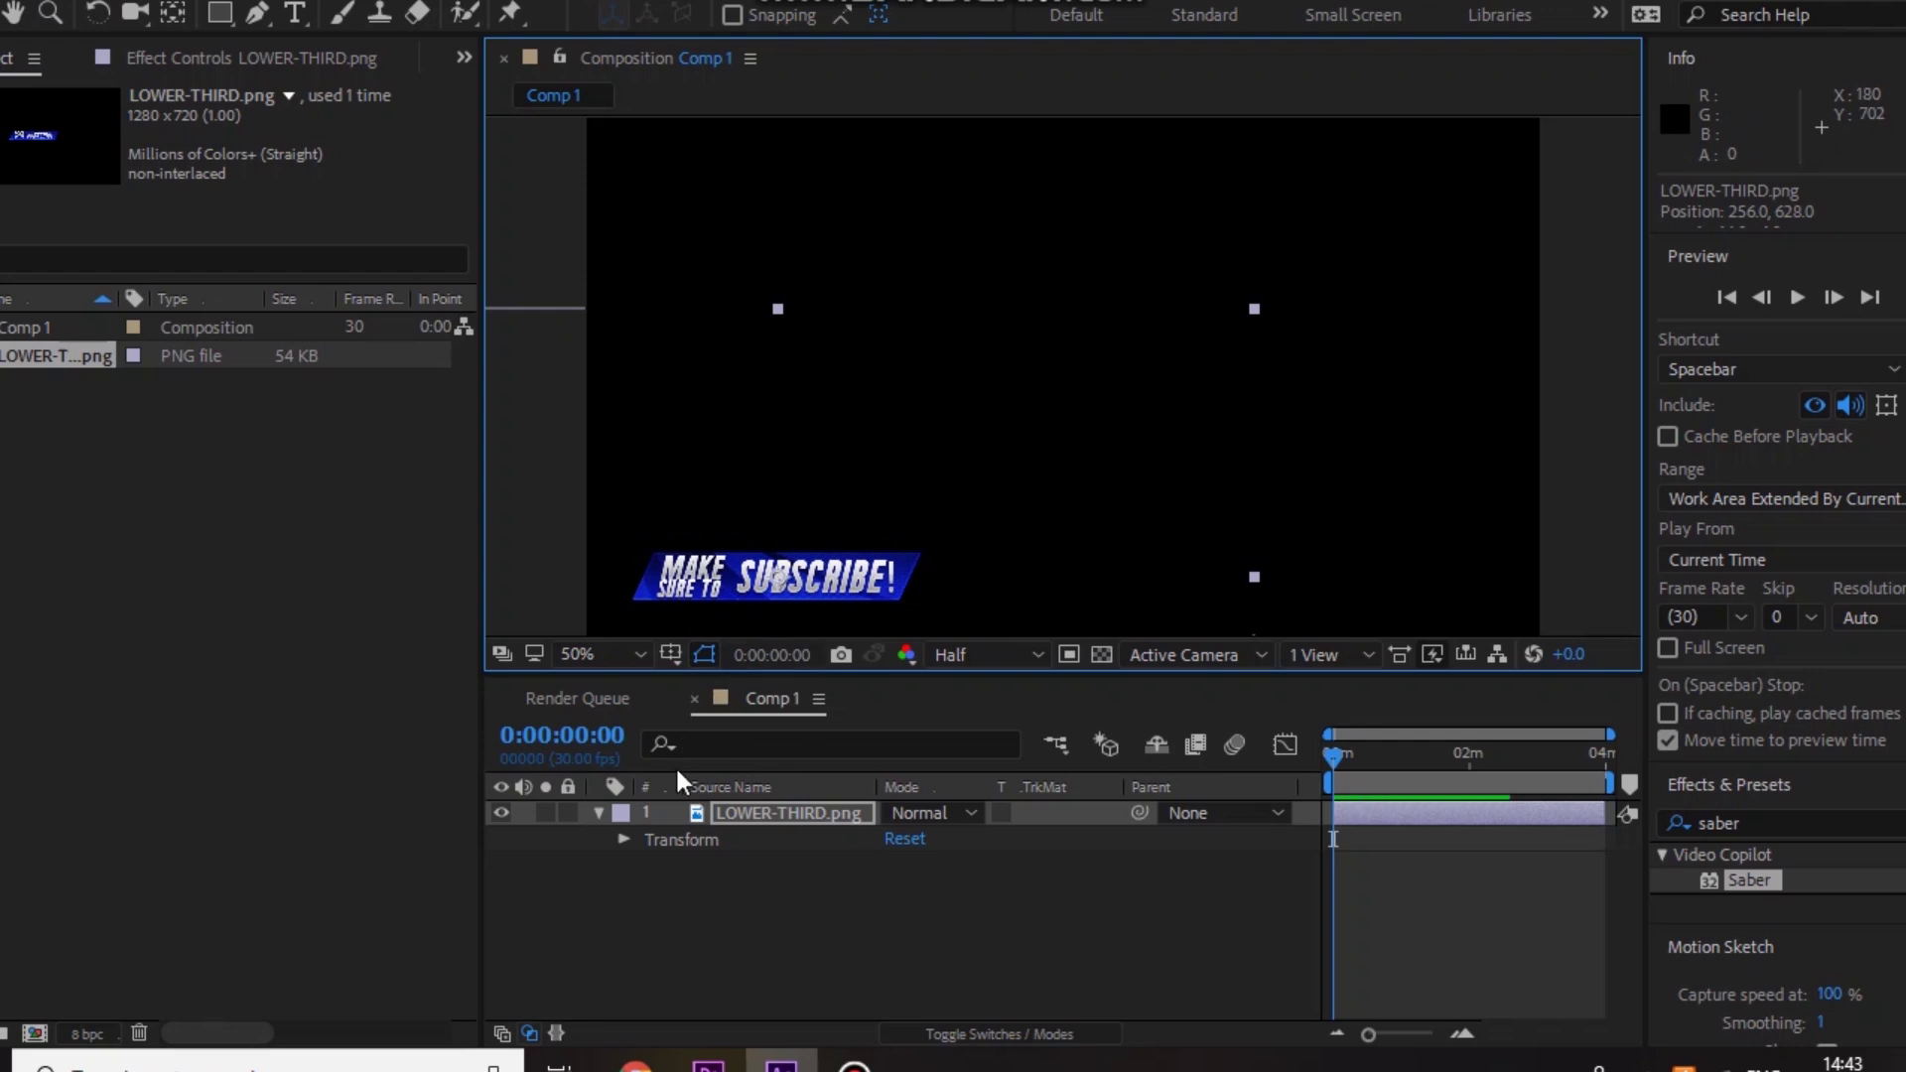
Step: Show only the lower third's Position property and zoom the timeline to the first seconds
click(599, 813)
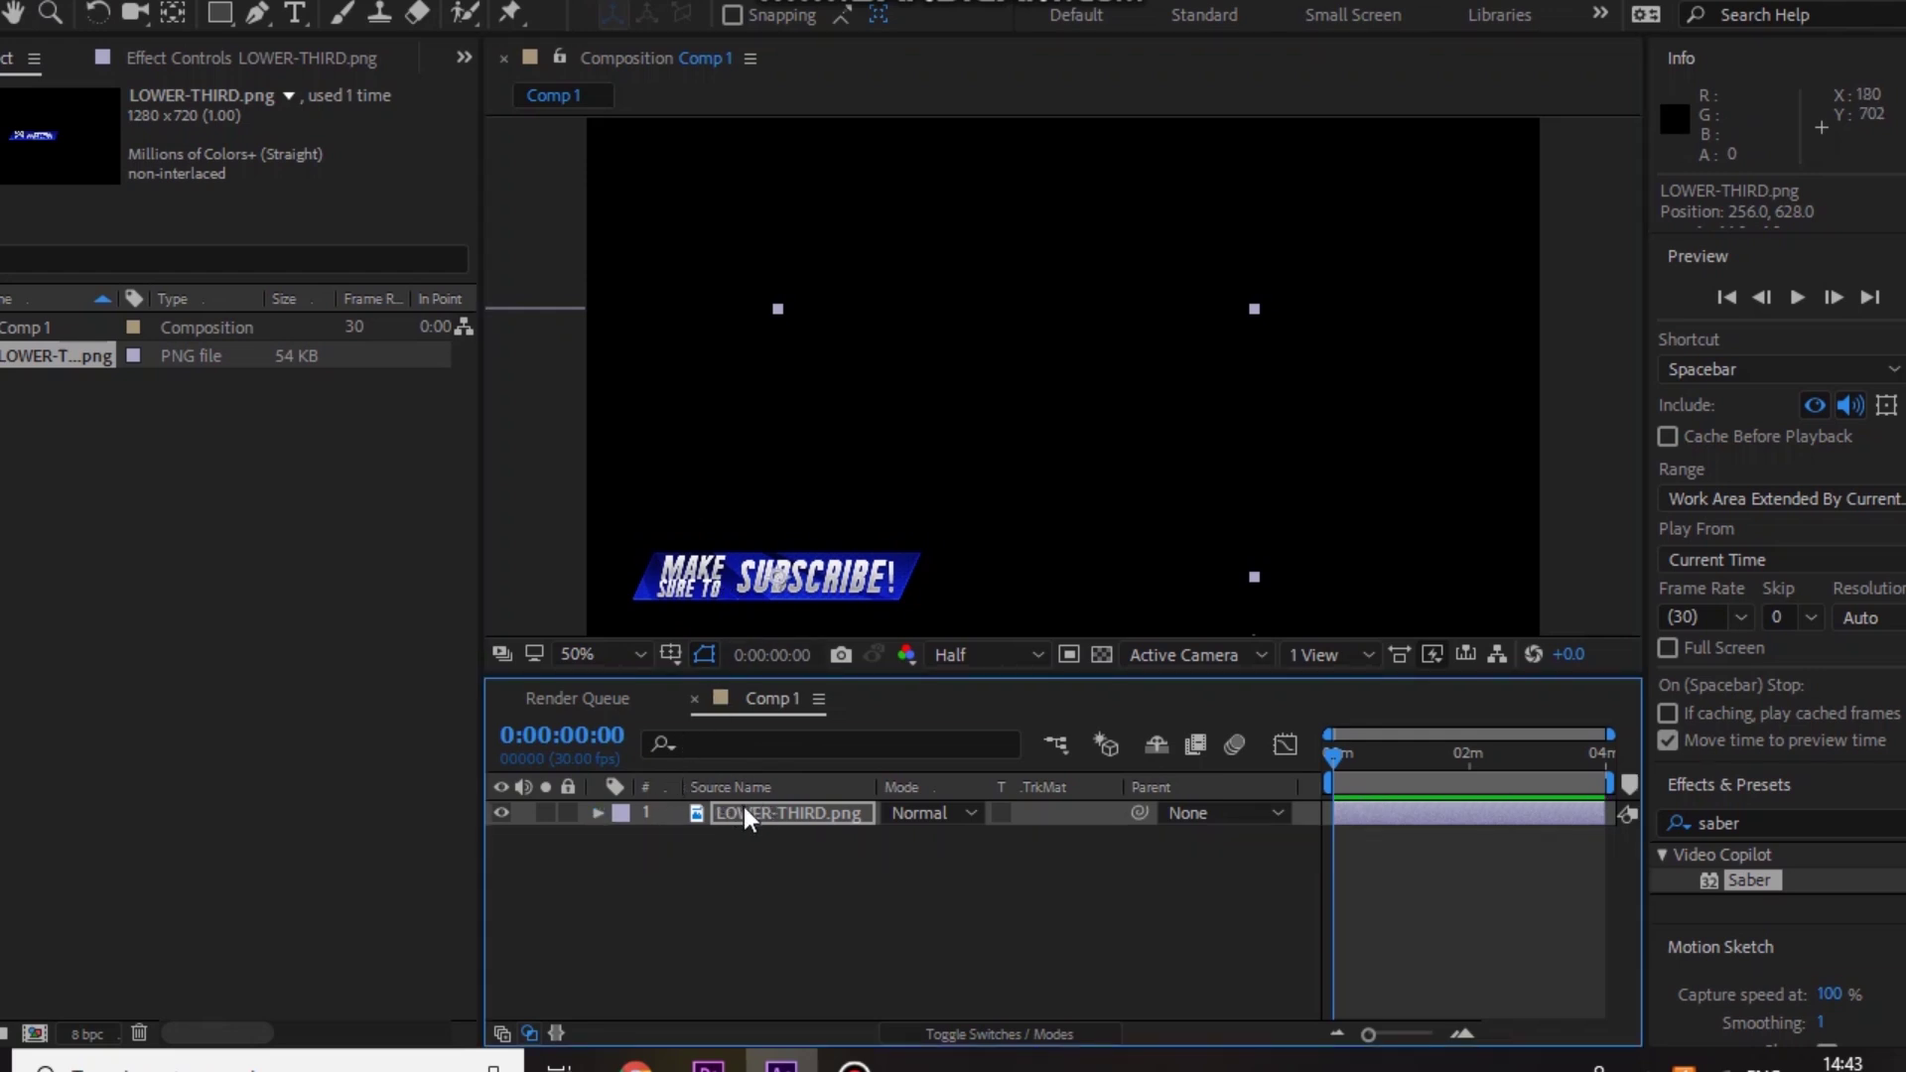
click(736, 821)
key(p)
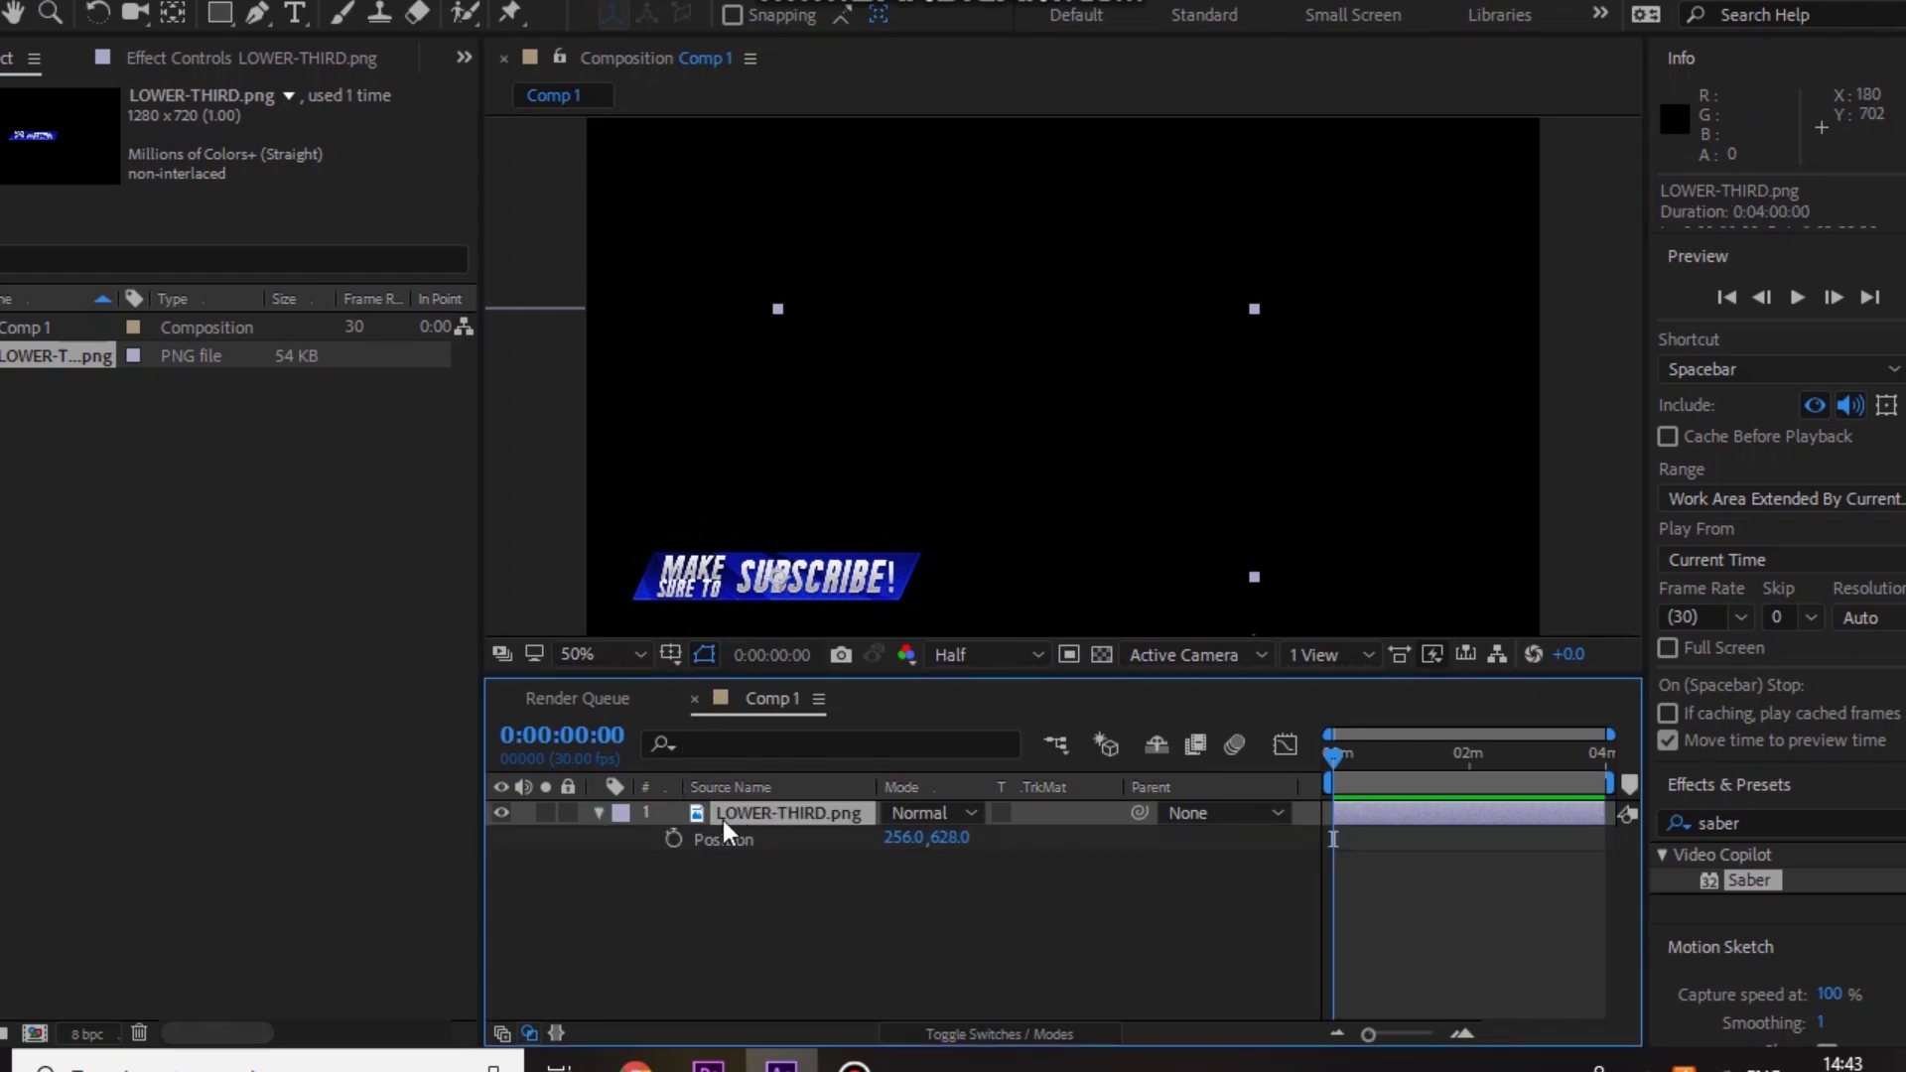
click(673, 839)
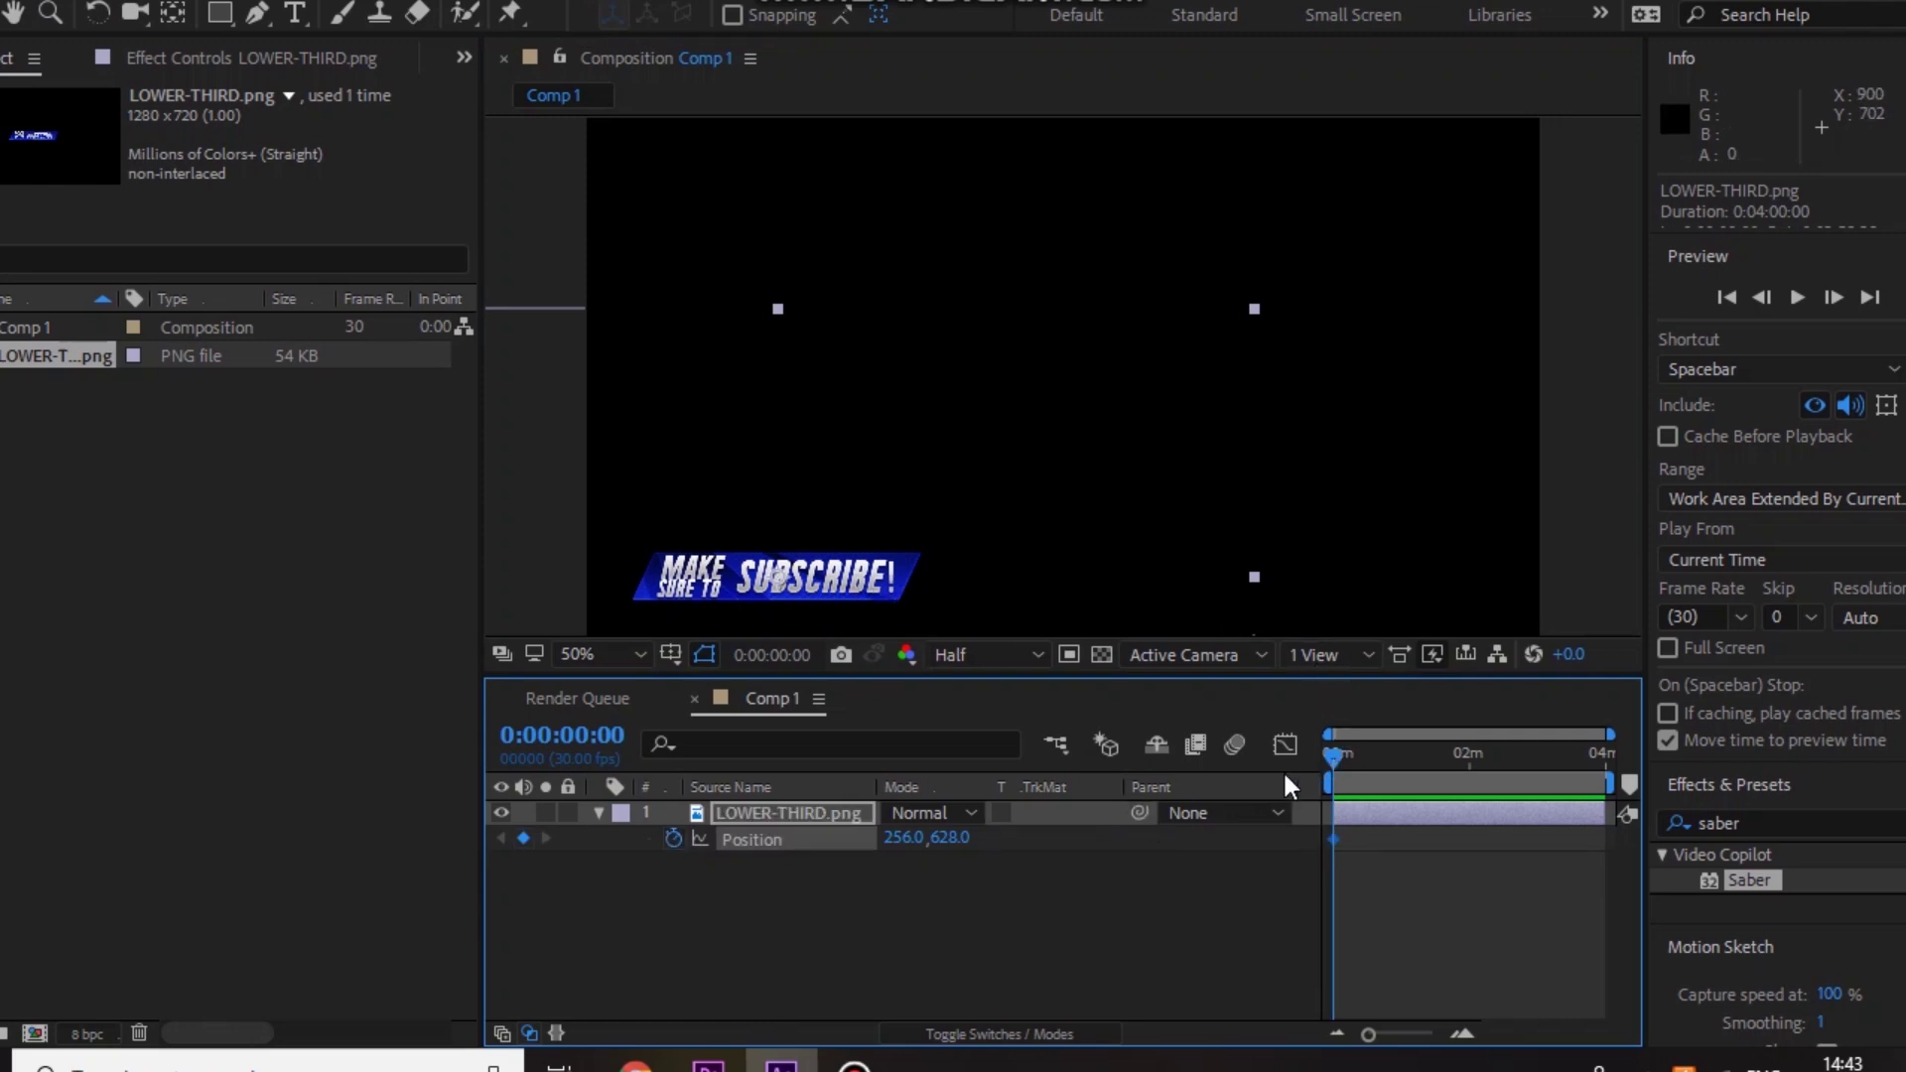
key(ctrl+z)
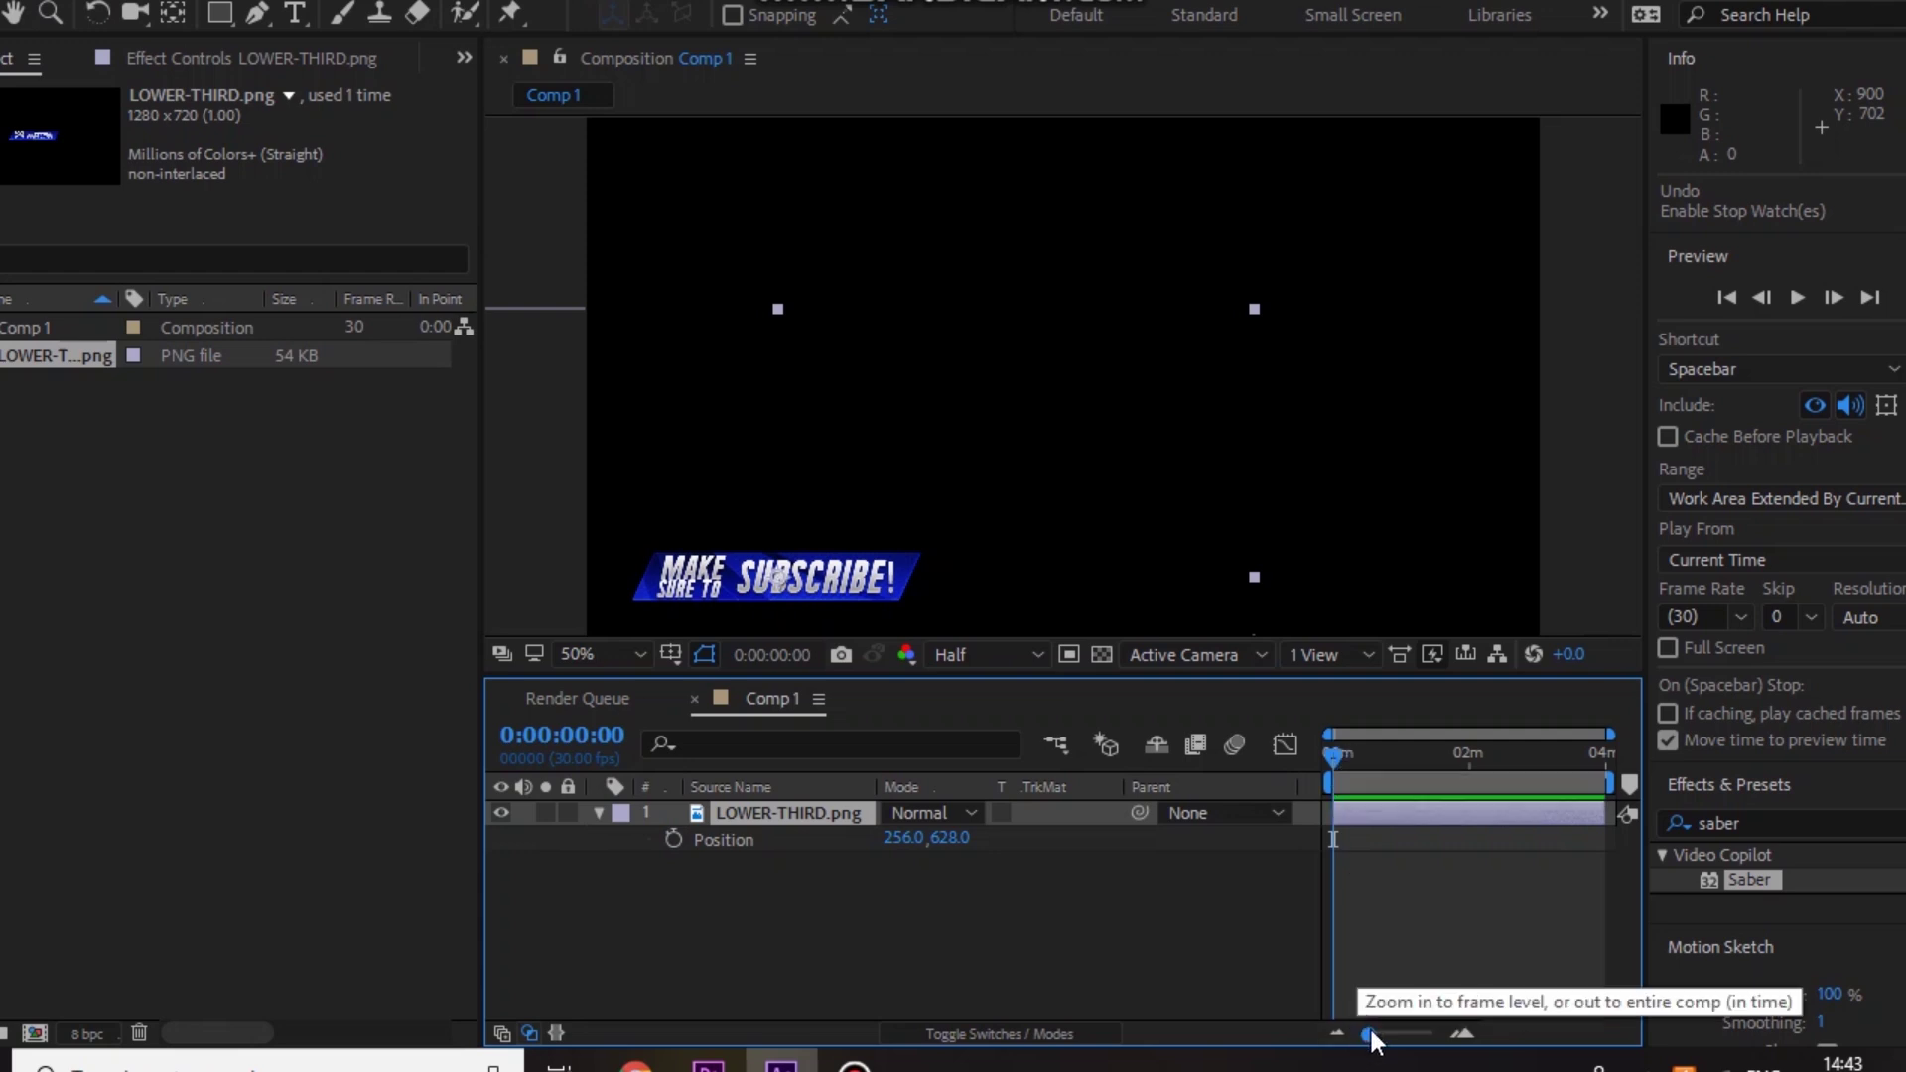
drag(1368, 1034, 1375, 1035)
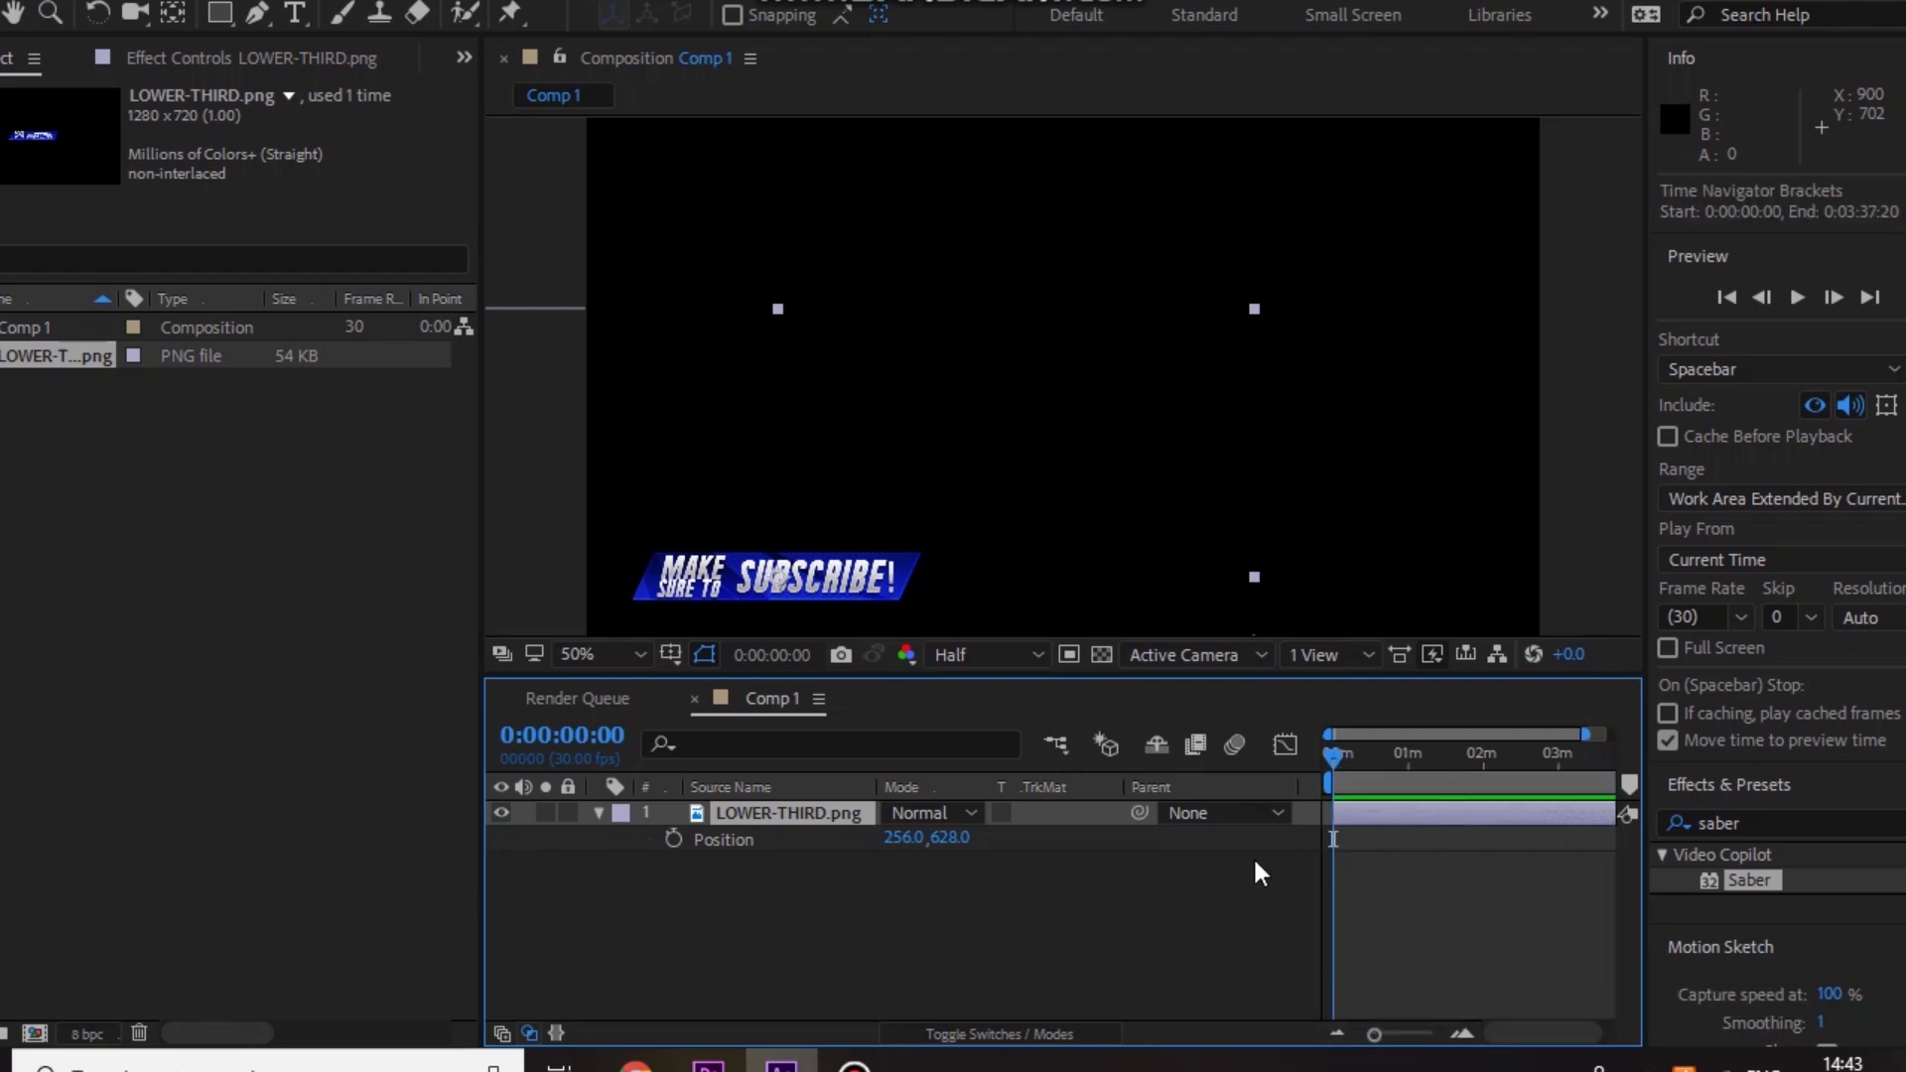
drag(483, 880, 107, 894)
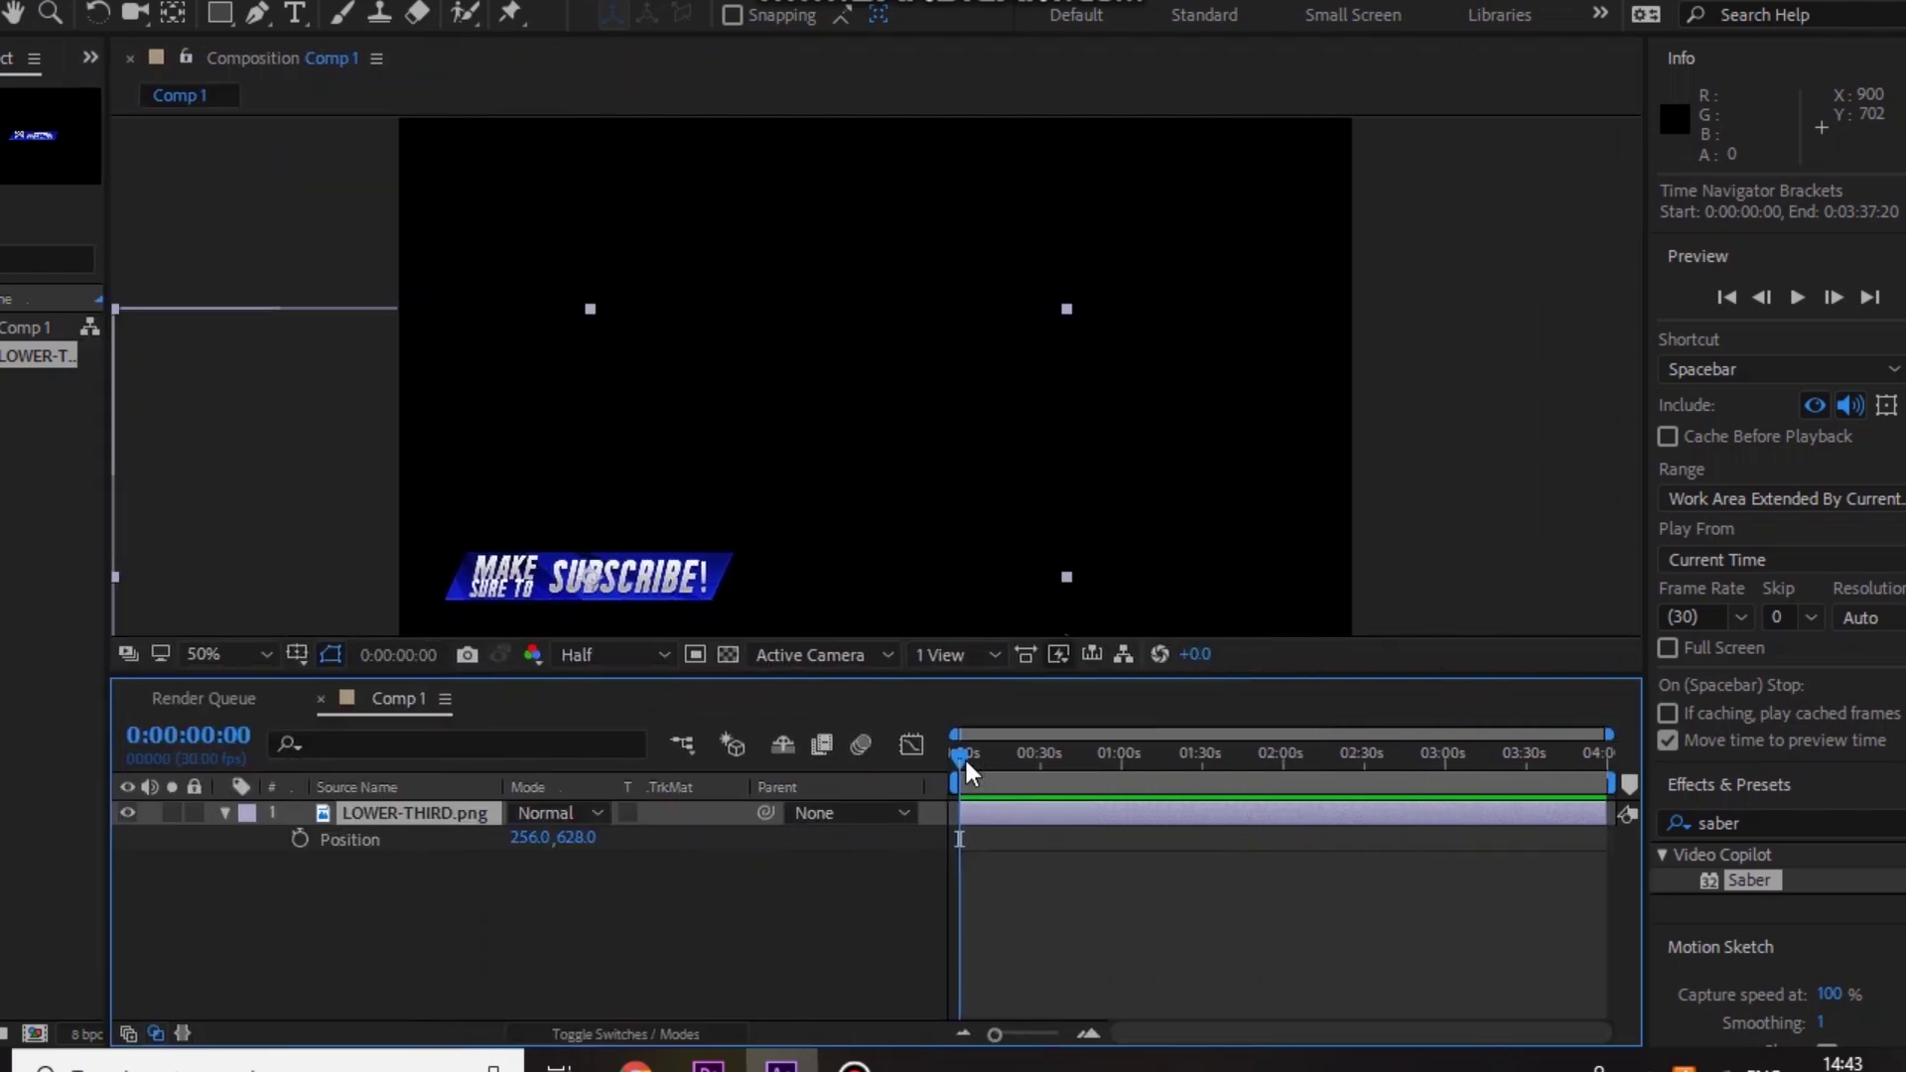
drag(995, 1034, 1060, 1049)
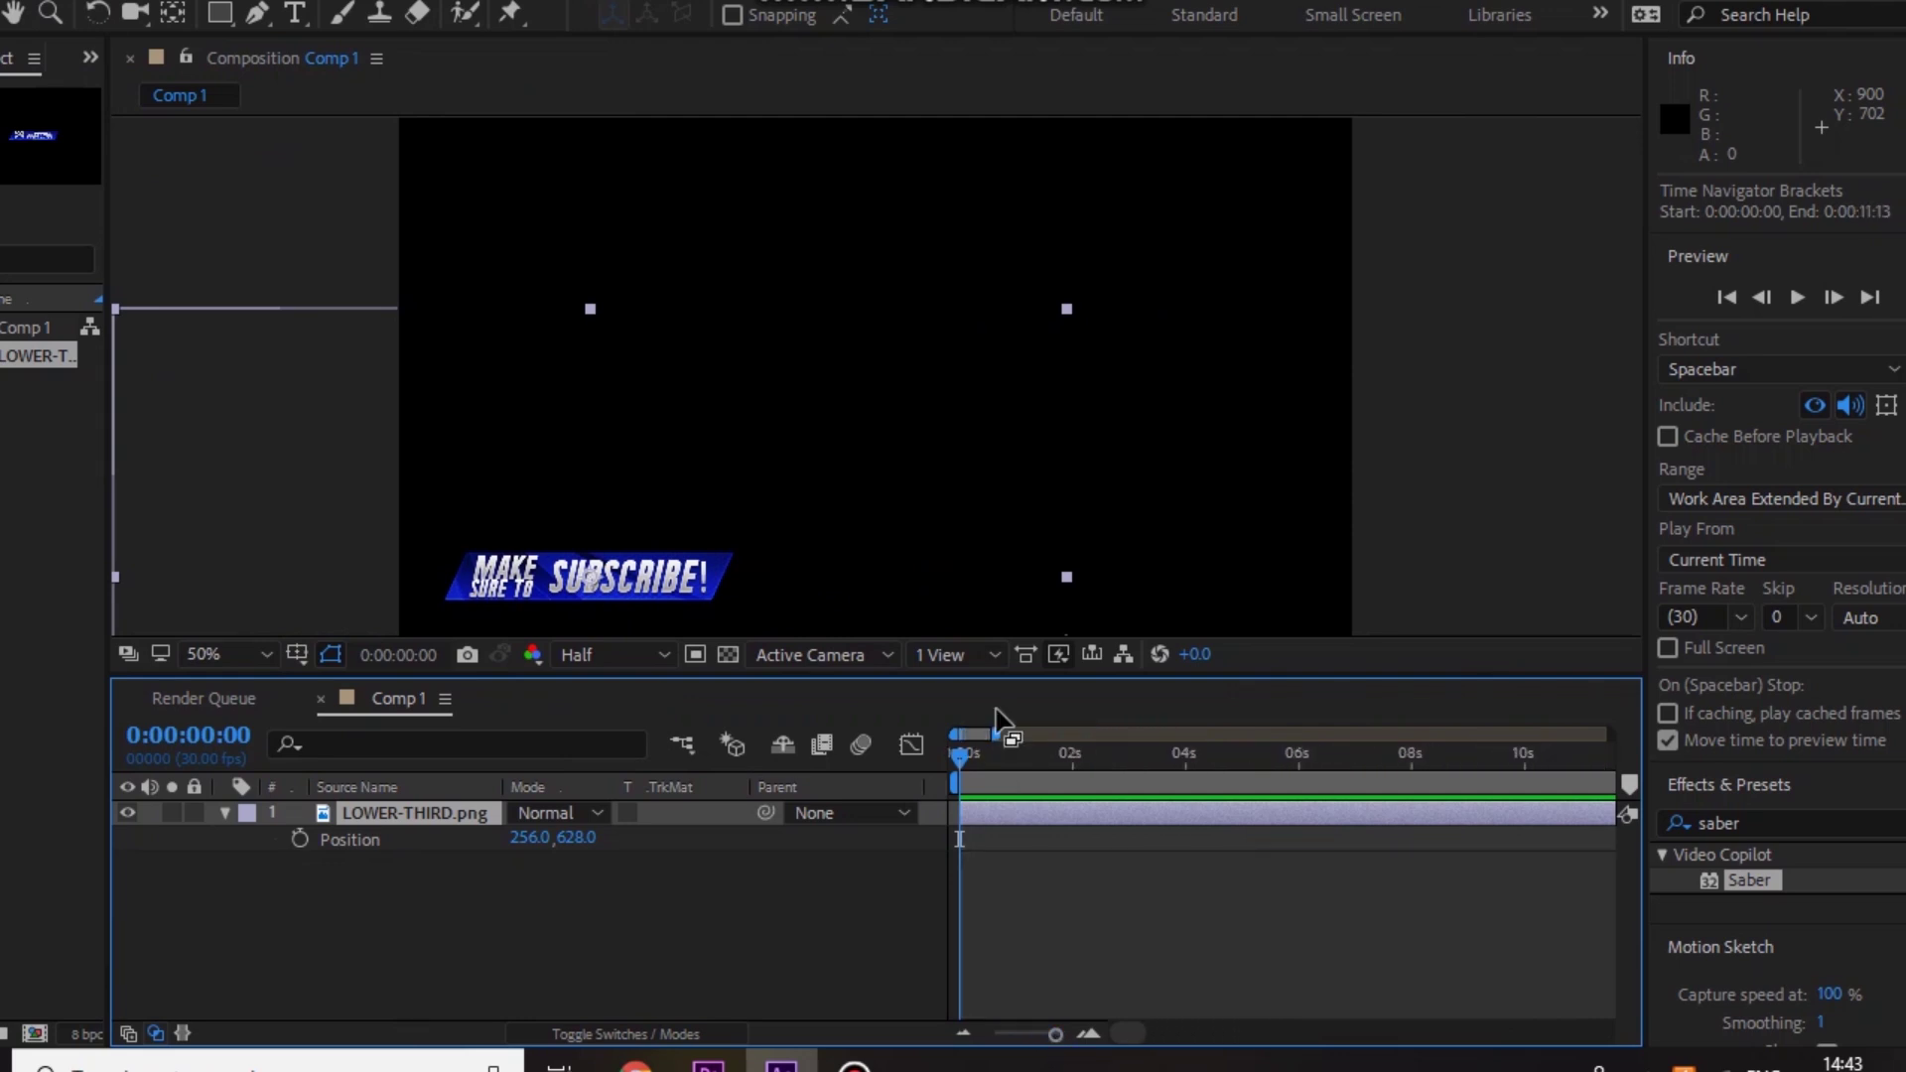
Step: Keyframe Position so the lower third slides in from off-screen left (-209,628 to 194,628)
drag(966, 751, 986, 755)
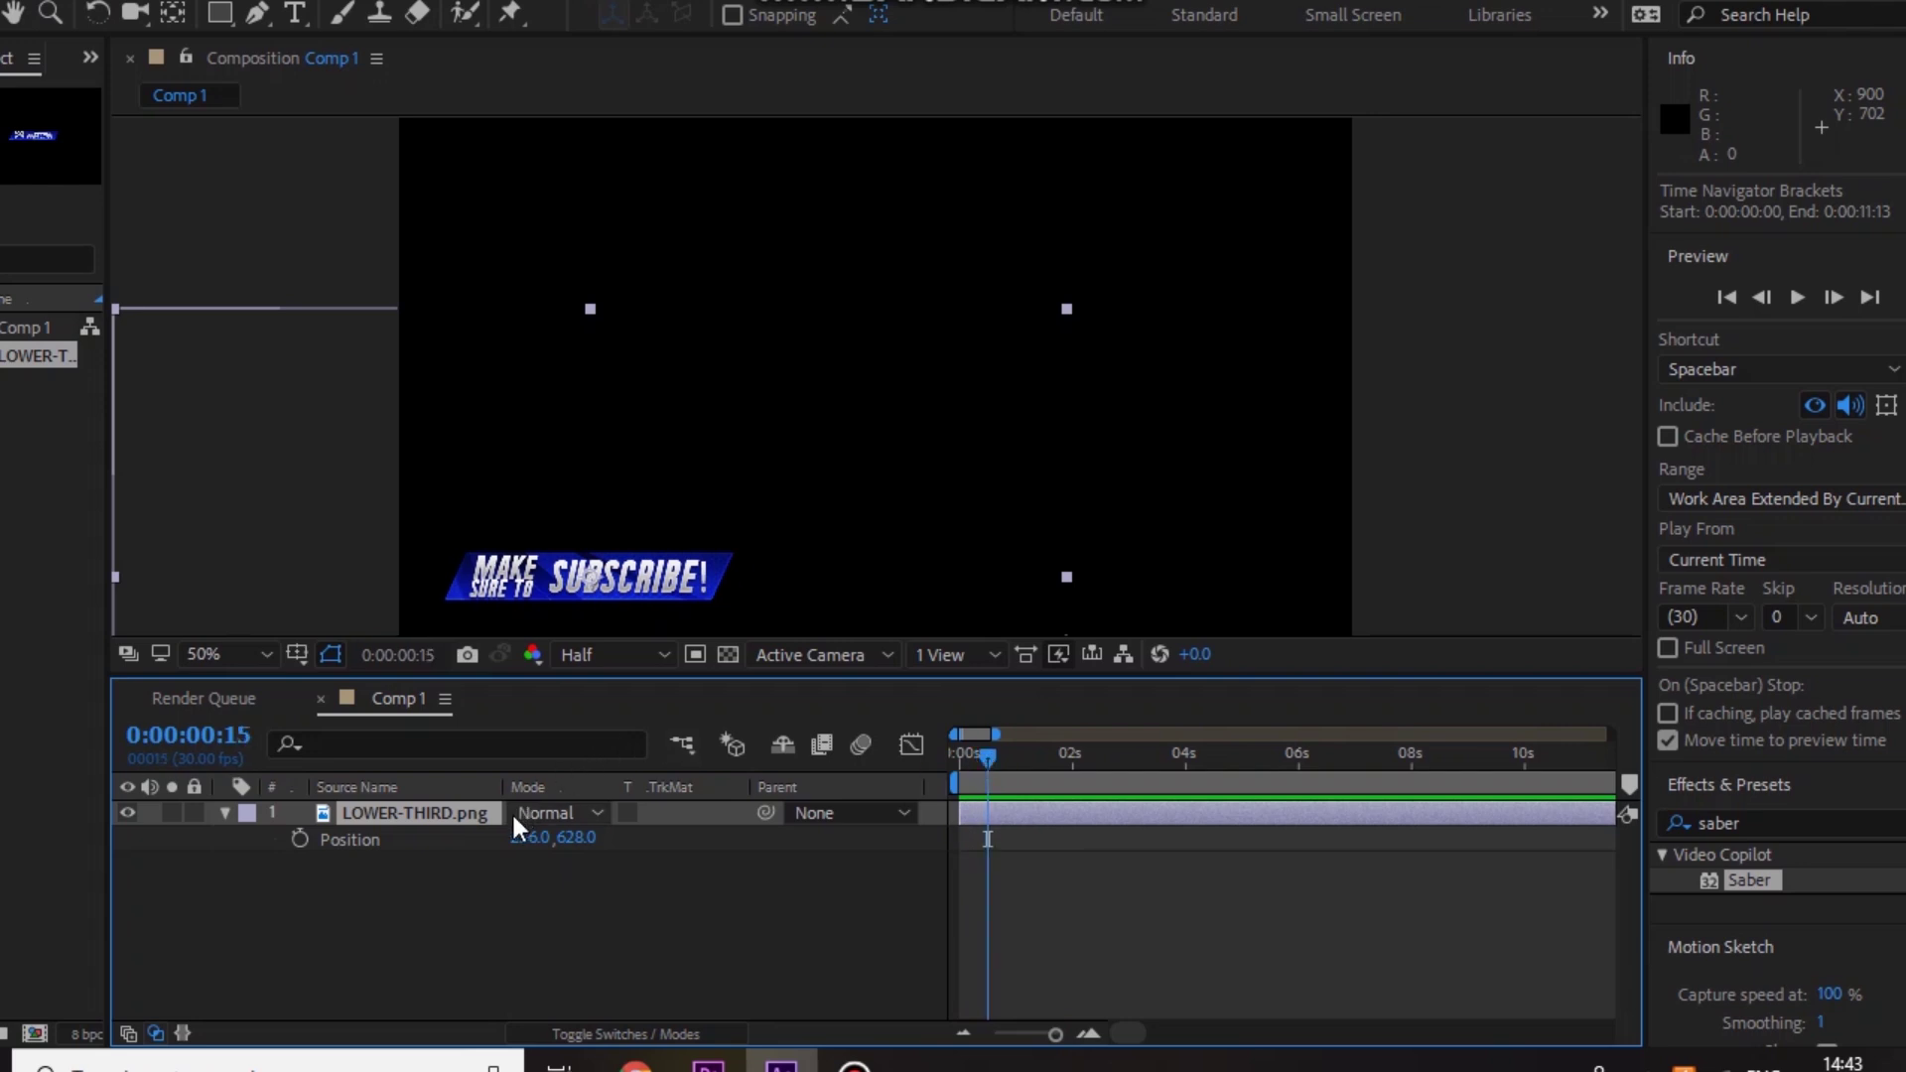
click(299, 839)
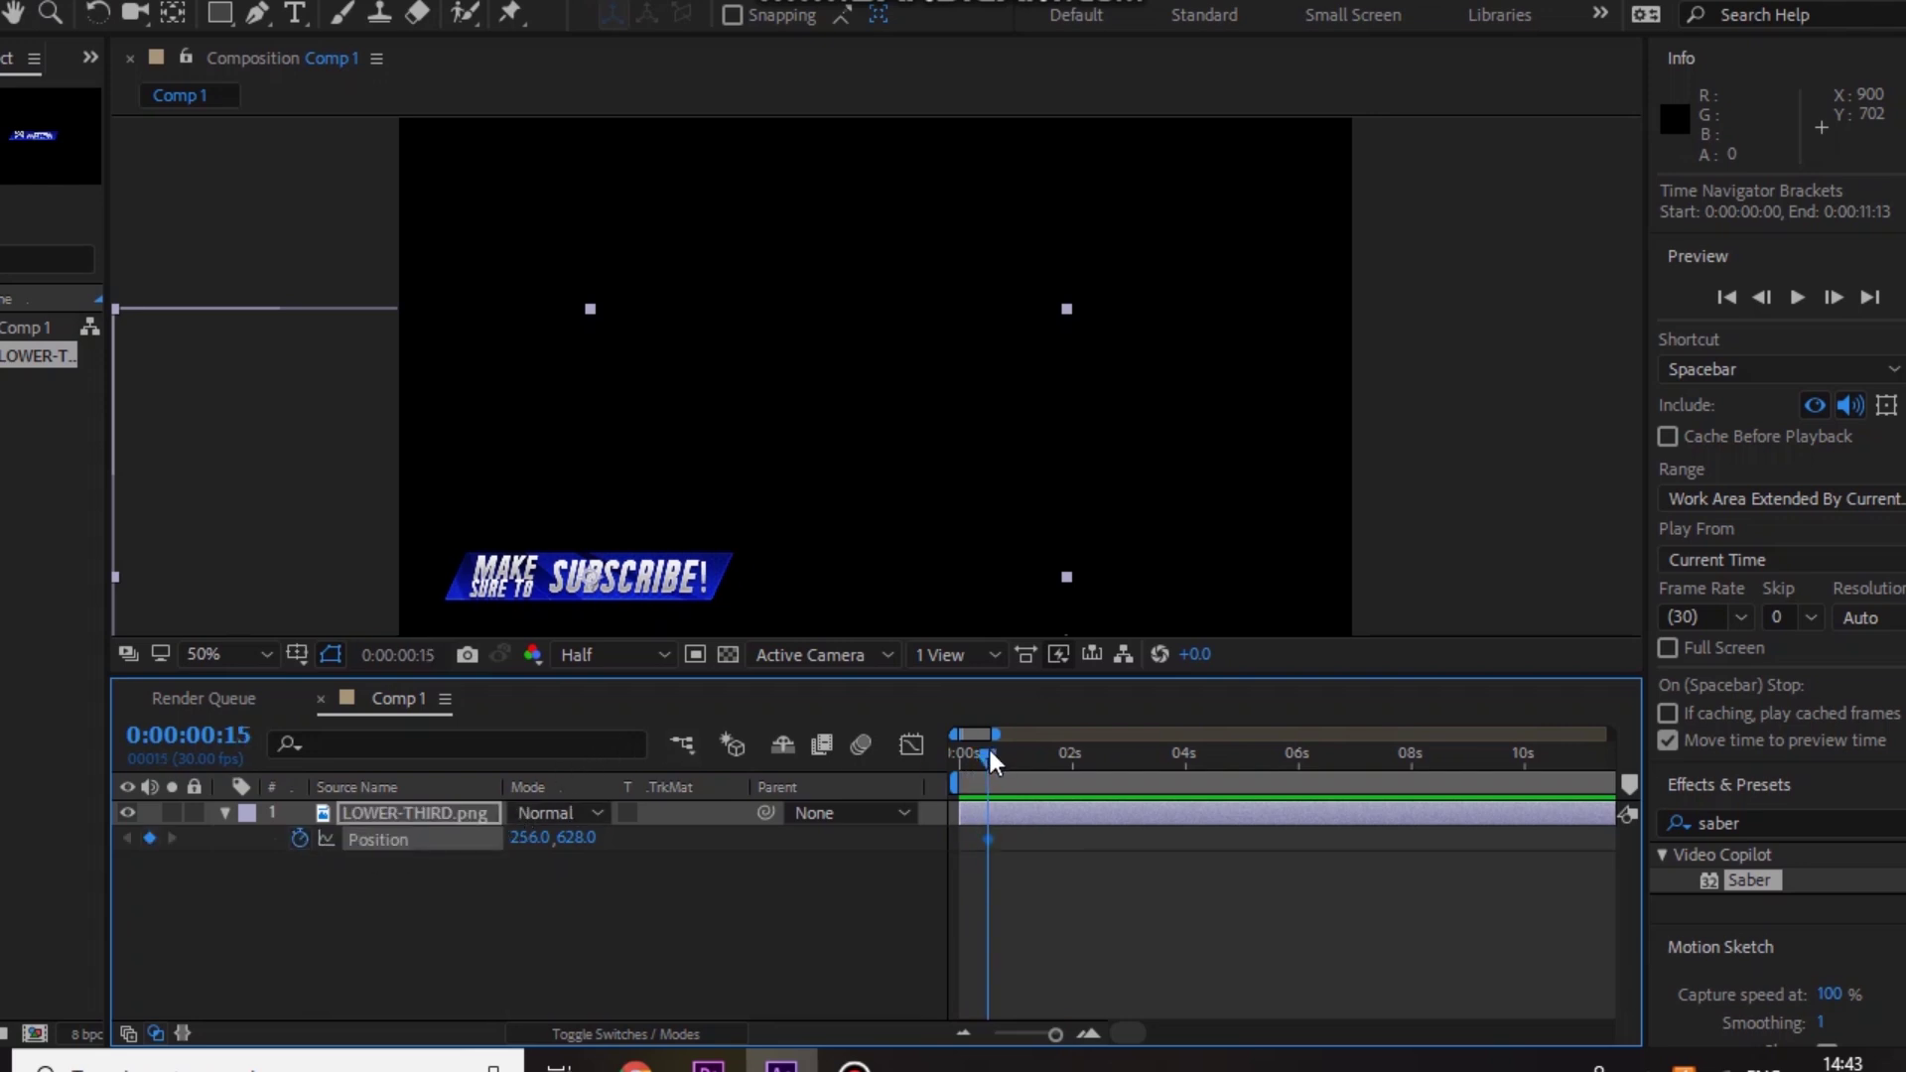
drag(989, 761, 948, 765)
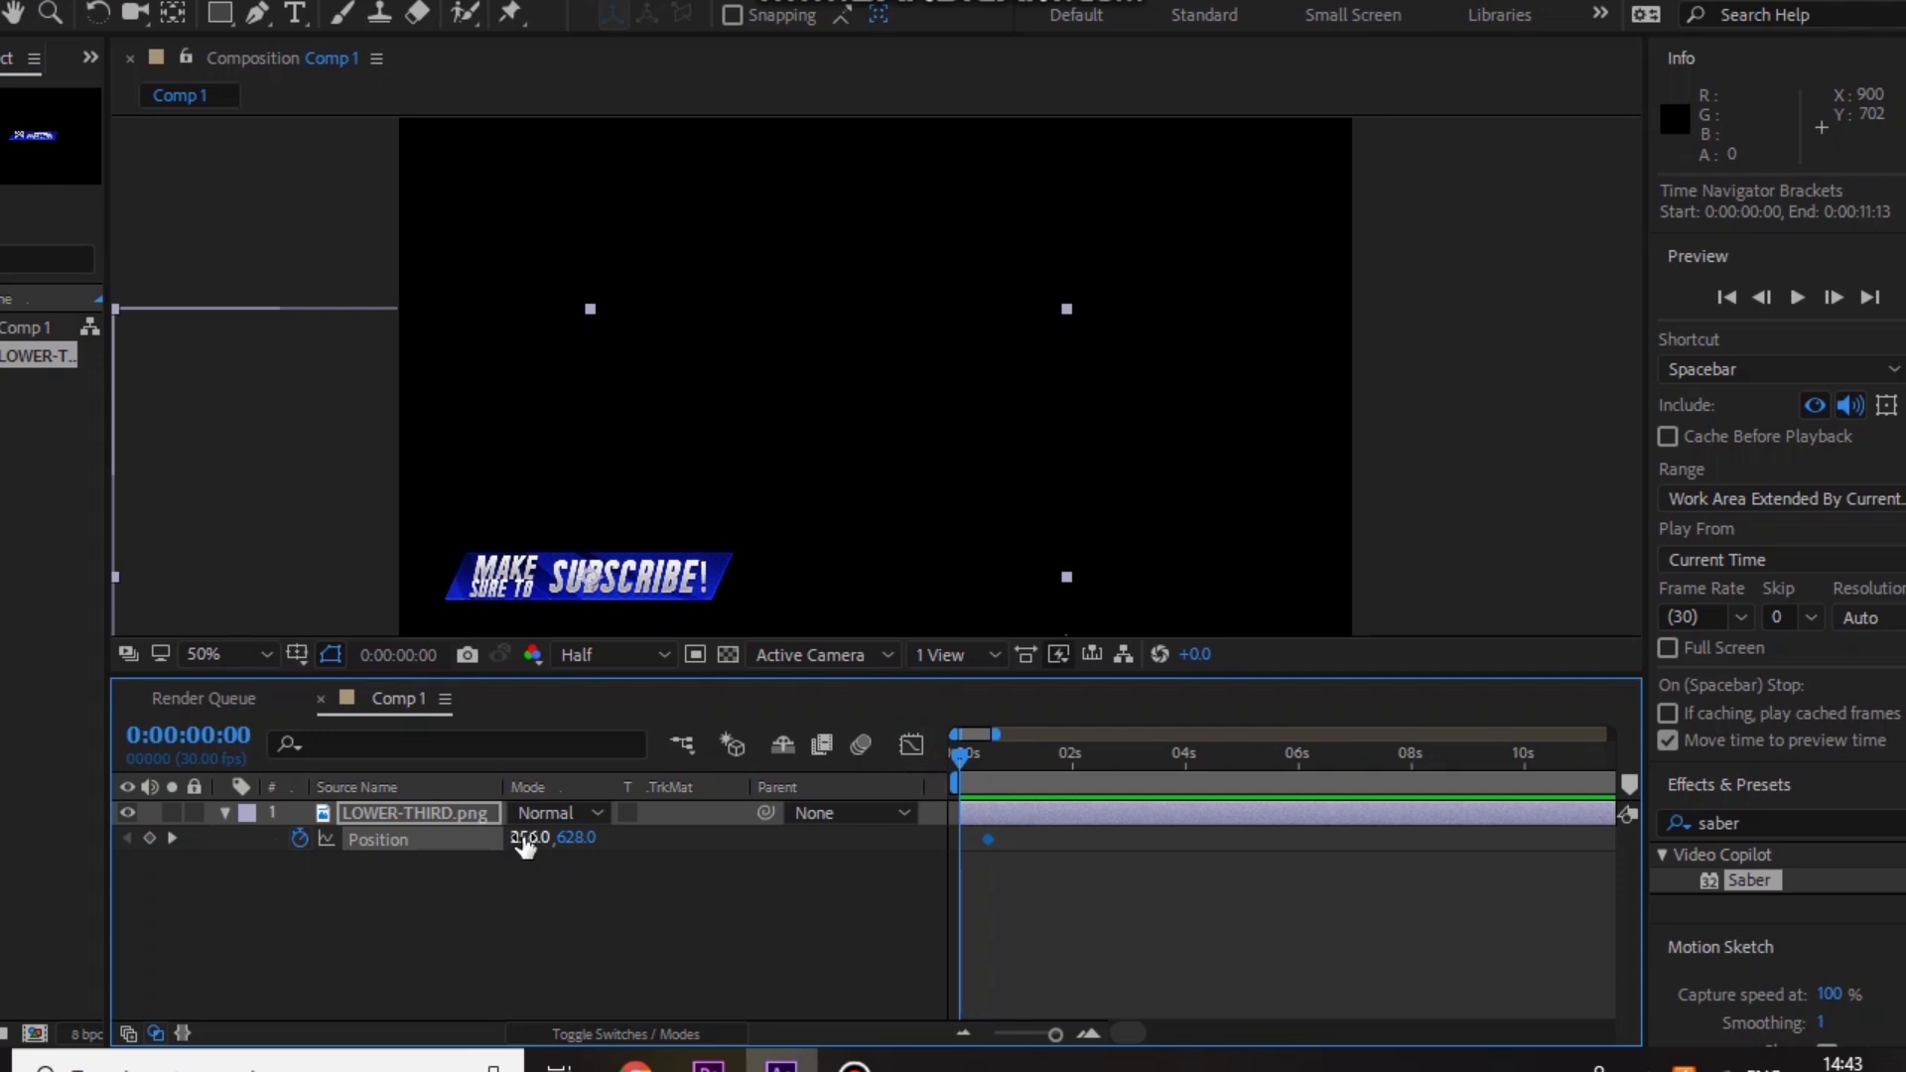
drag(529, 837, 345, 842)
drag(523, 835, 484, 849)
drag(962, 769, 985, 772)
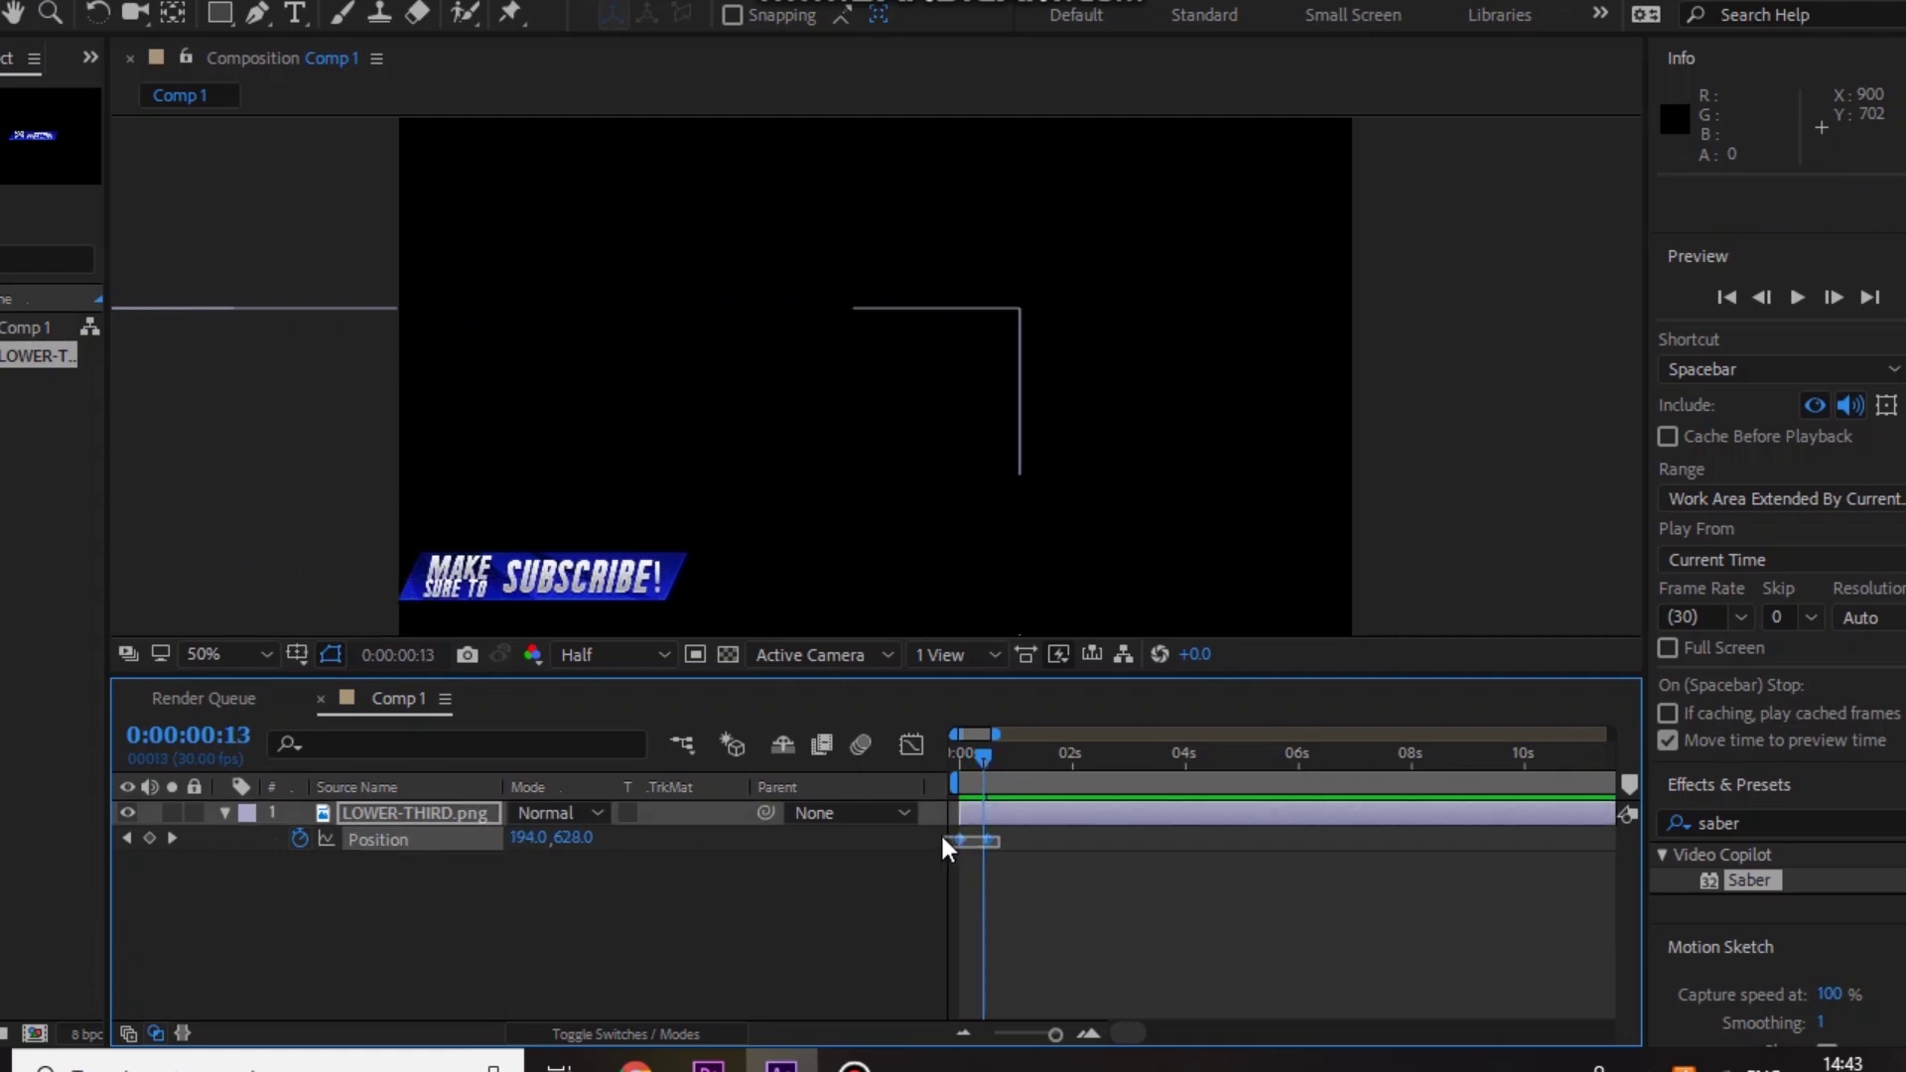
Step: Apply Keyframe Assistant > Easy Ease to both Position keyframes
click(985, 844)
right_click(988, 841)
mouse_move(1039, 825)
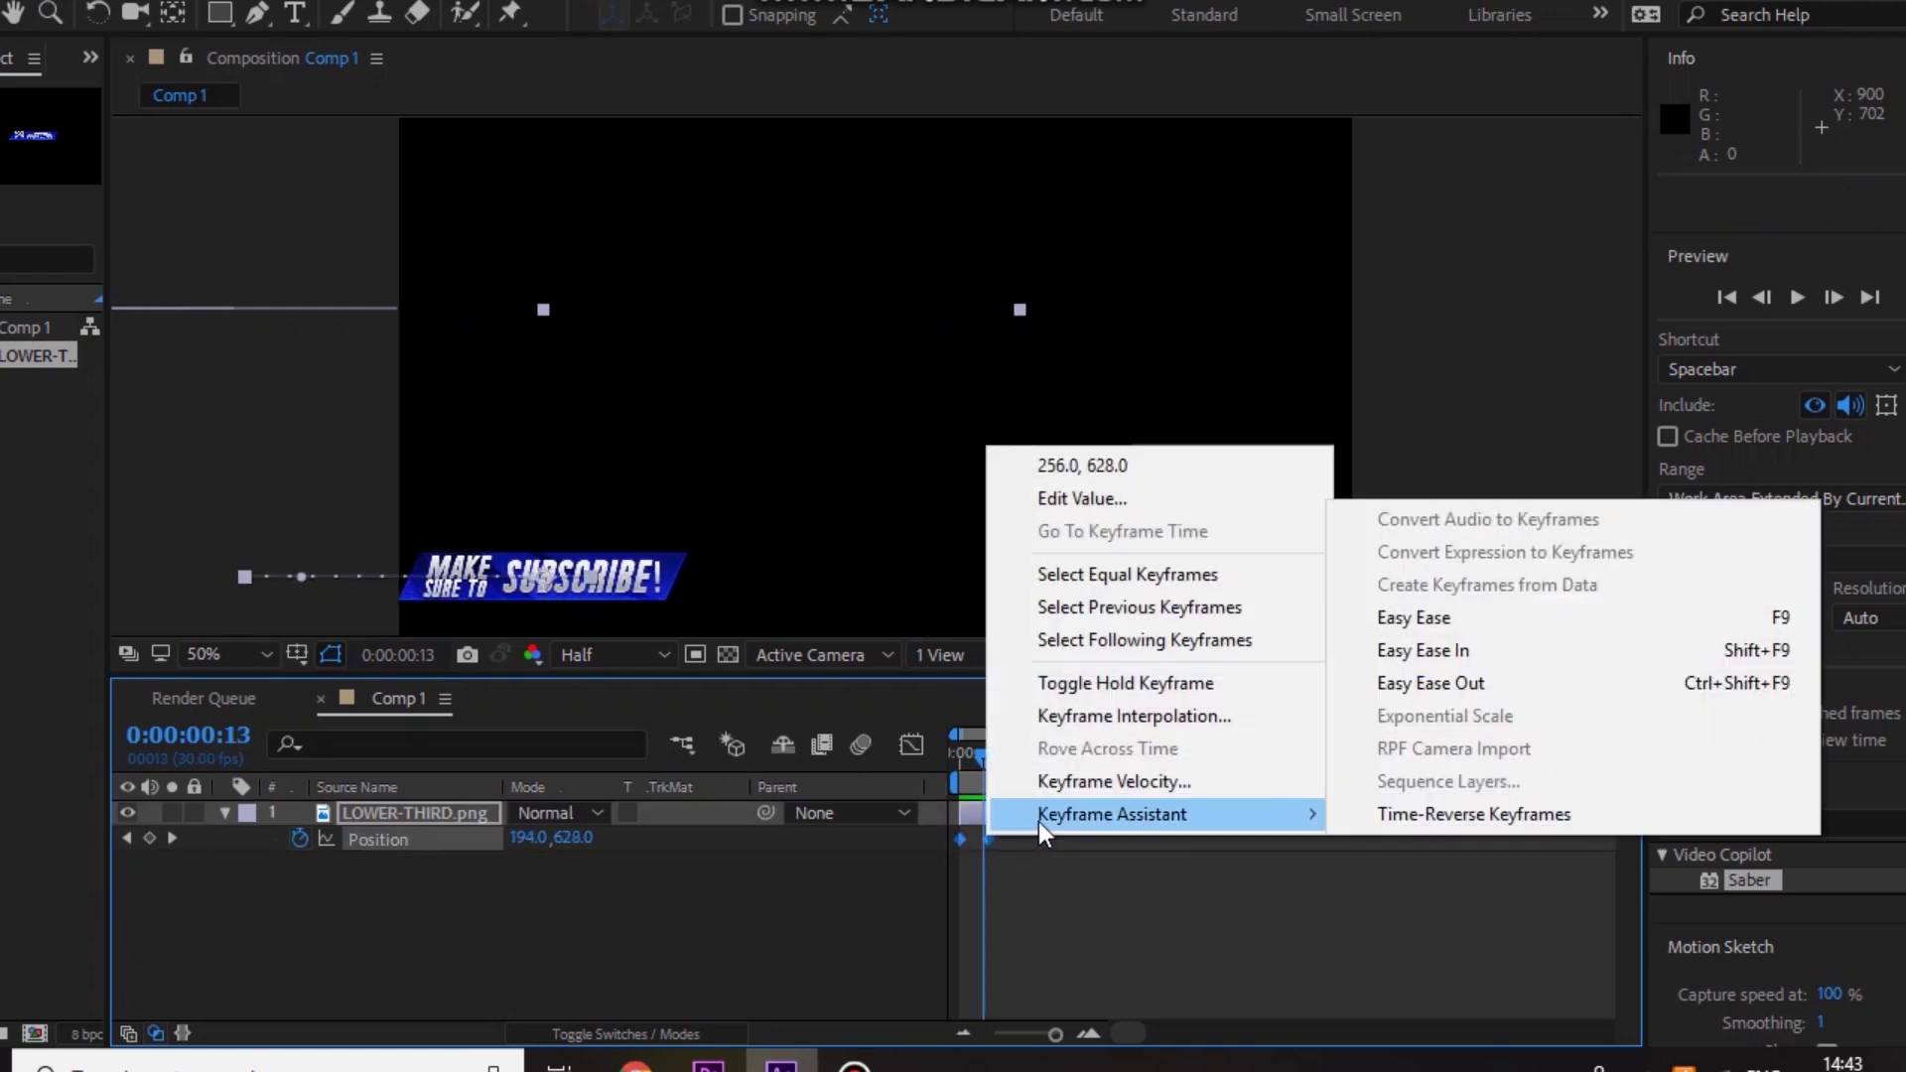
click(1430, 618)
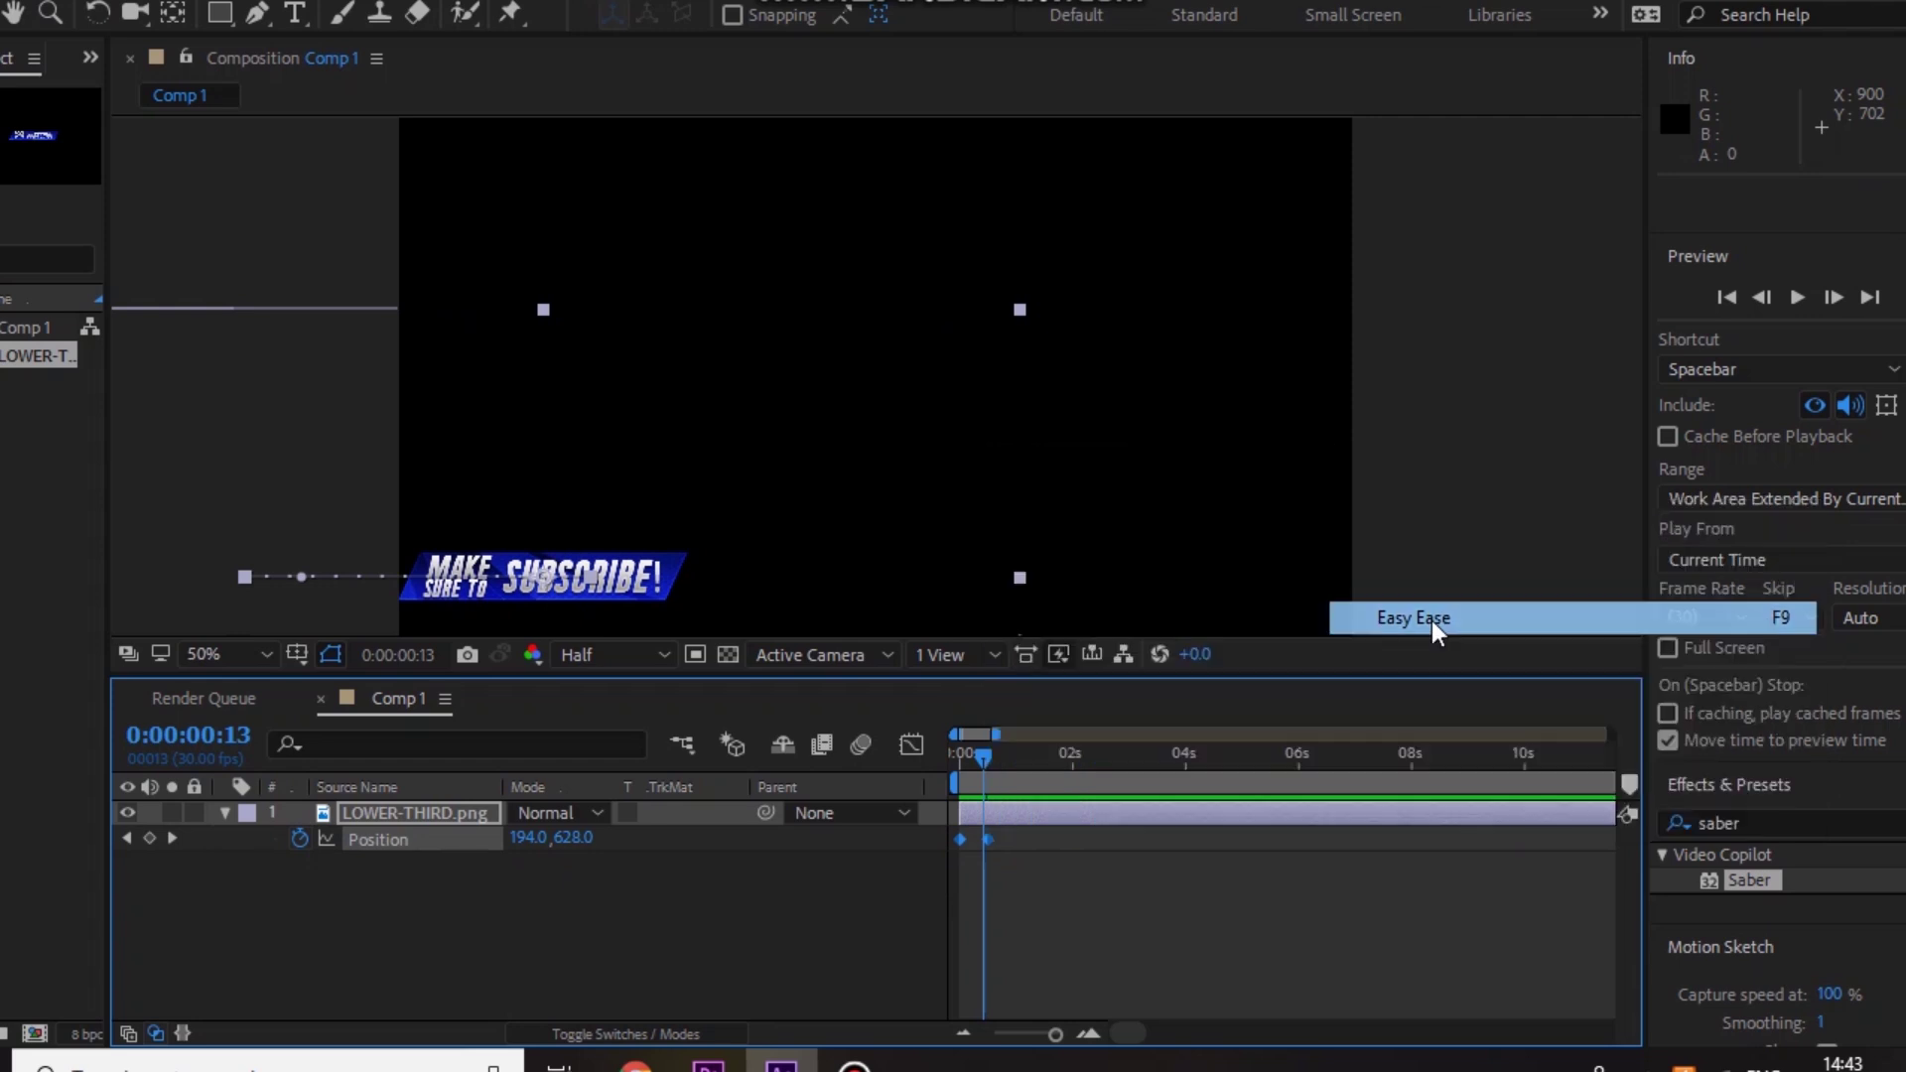
Step: Move the second Position keyframe to 0:00:00:20 so the slide-in lasts 20 frames
drag(968, 774, 943, 774)
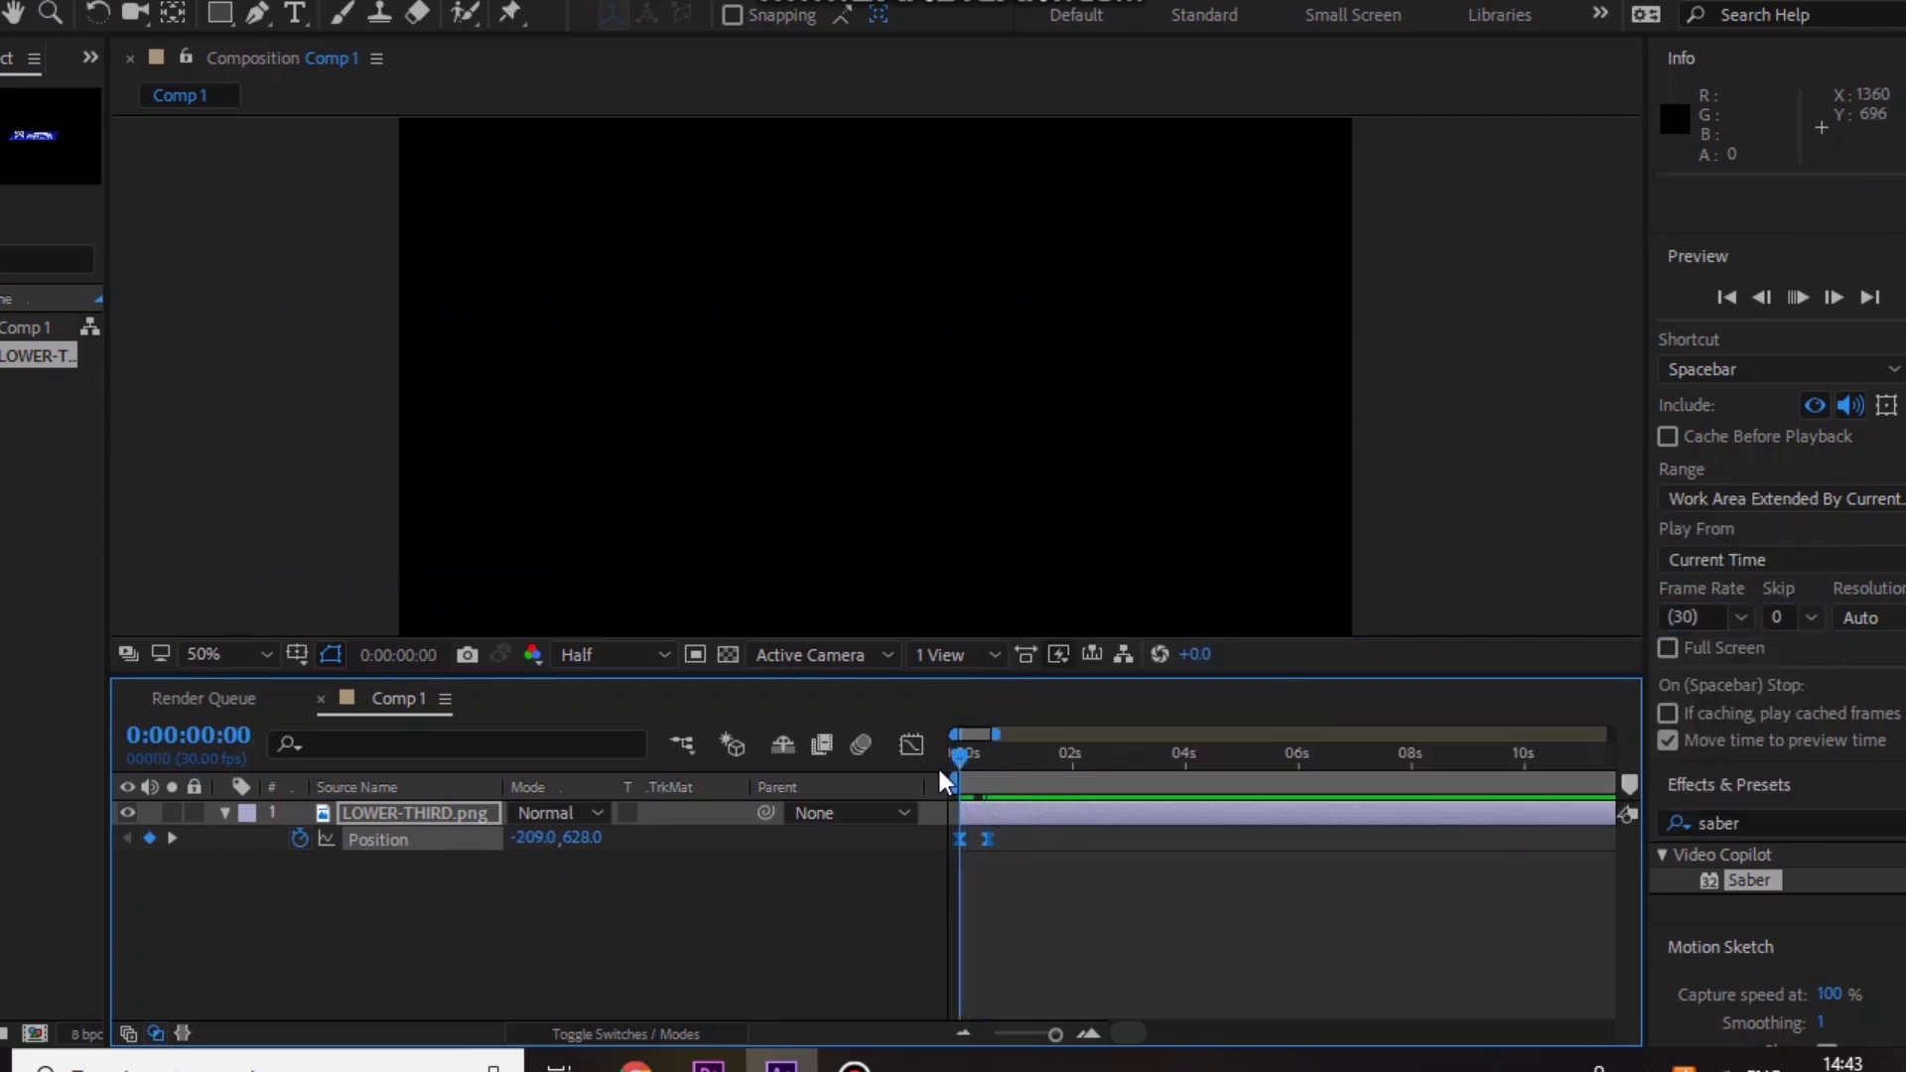
key(space)
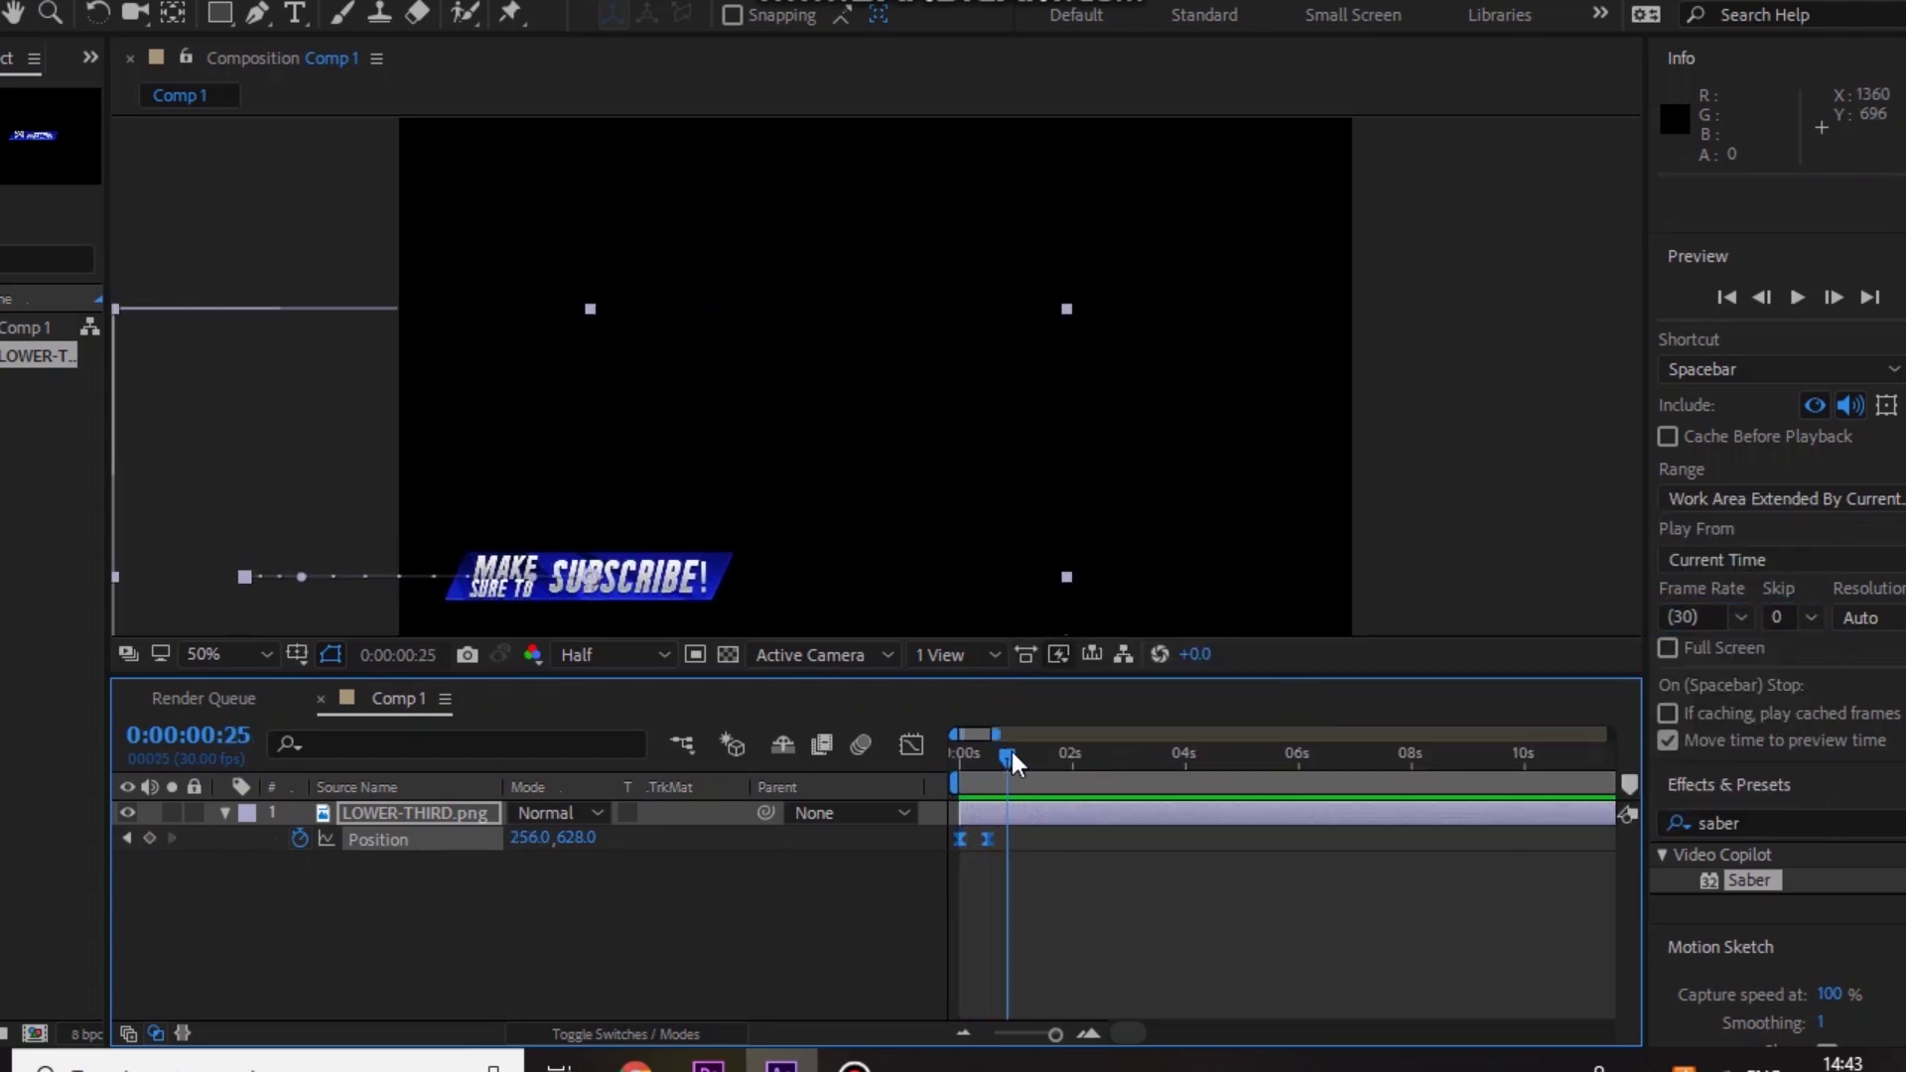
drag(1011, 752, 974, 754)
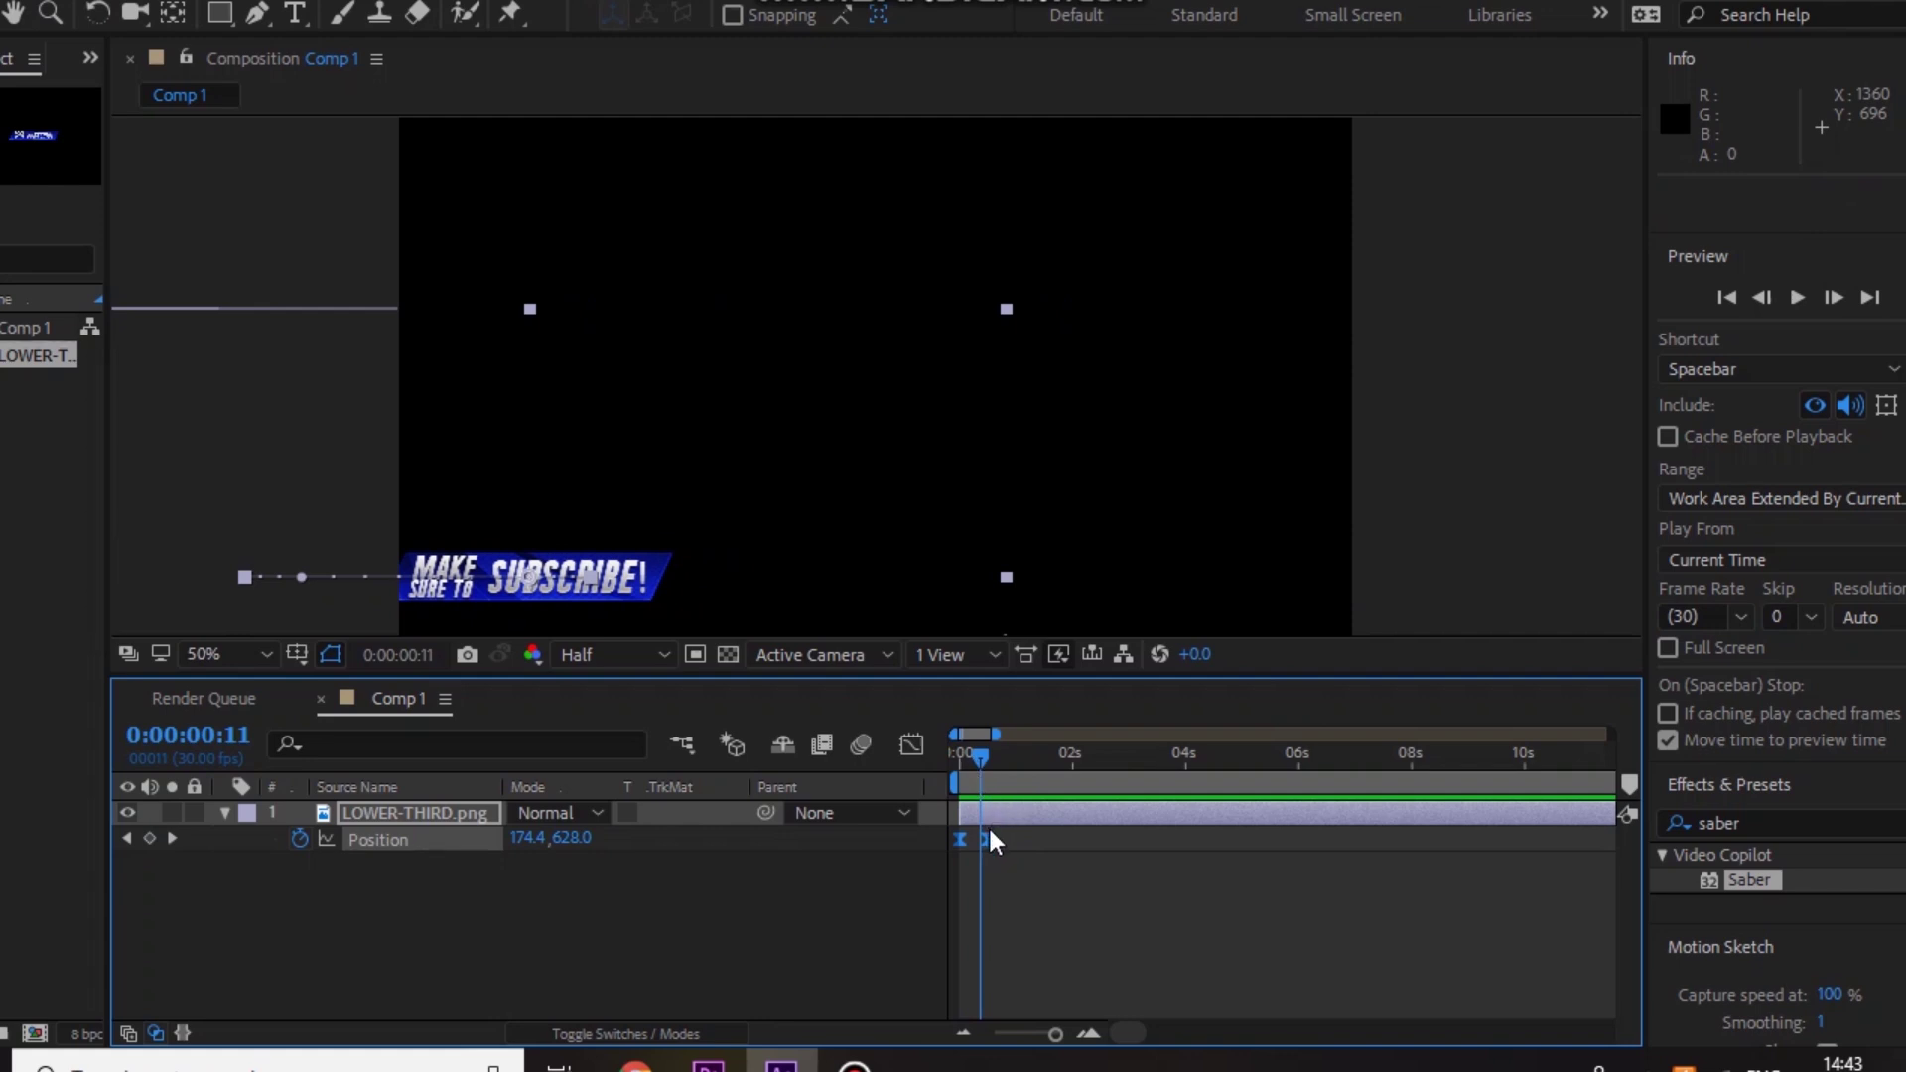
drag(996, 834, 955, 843)
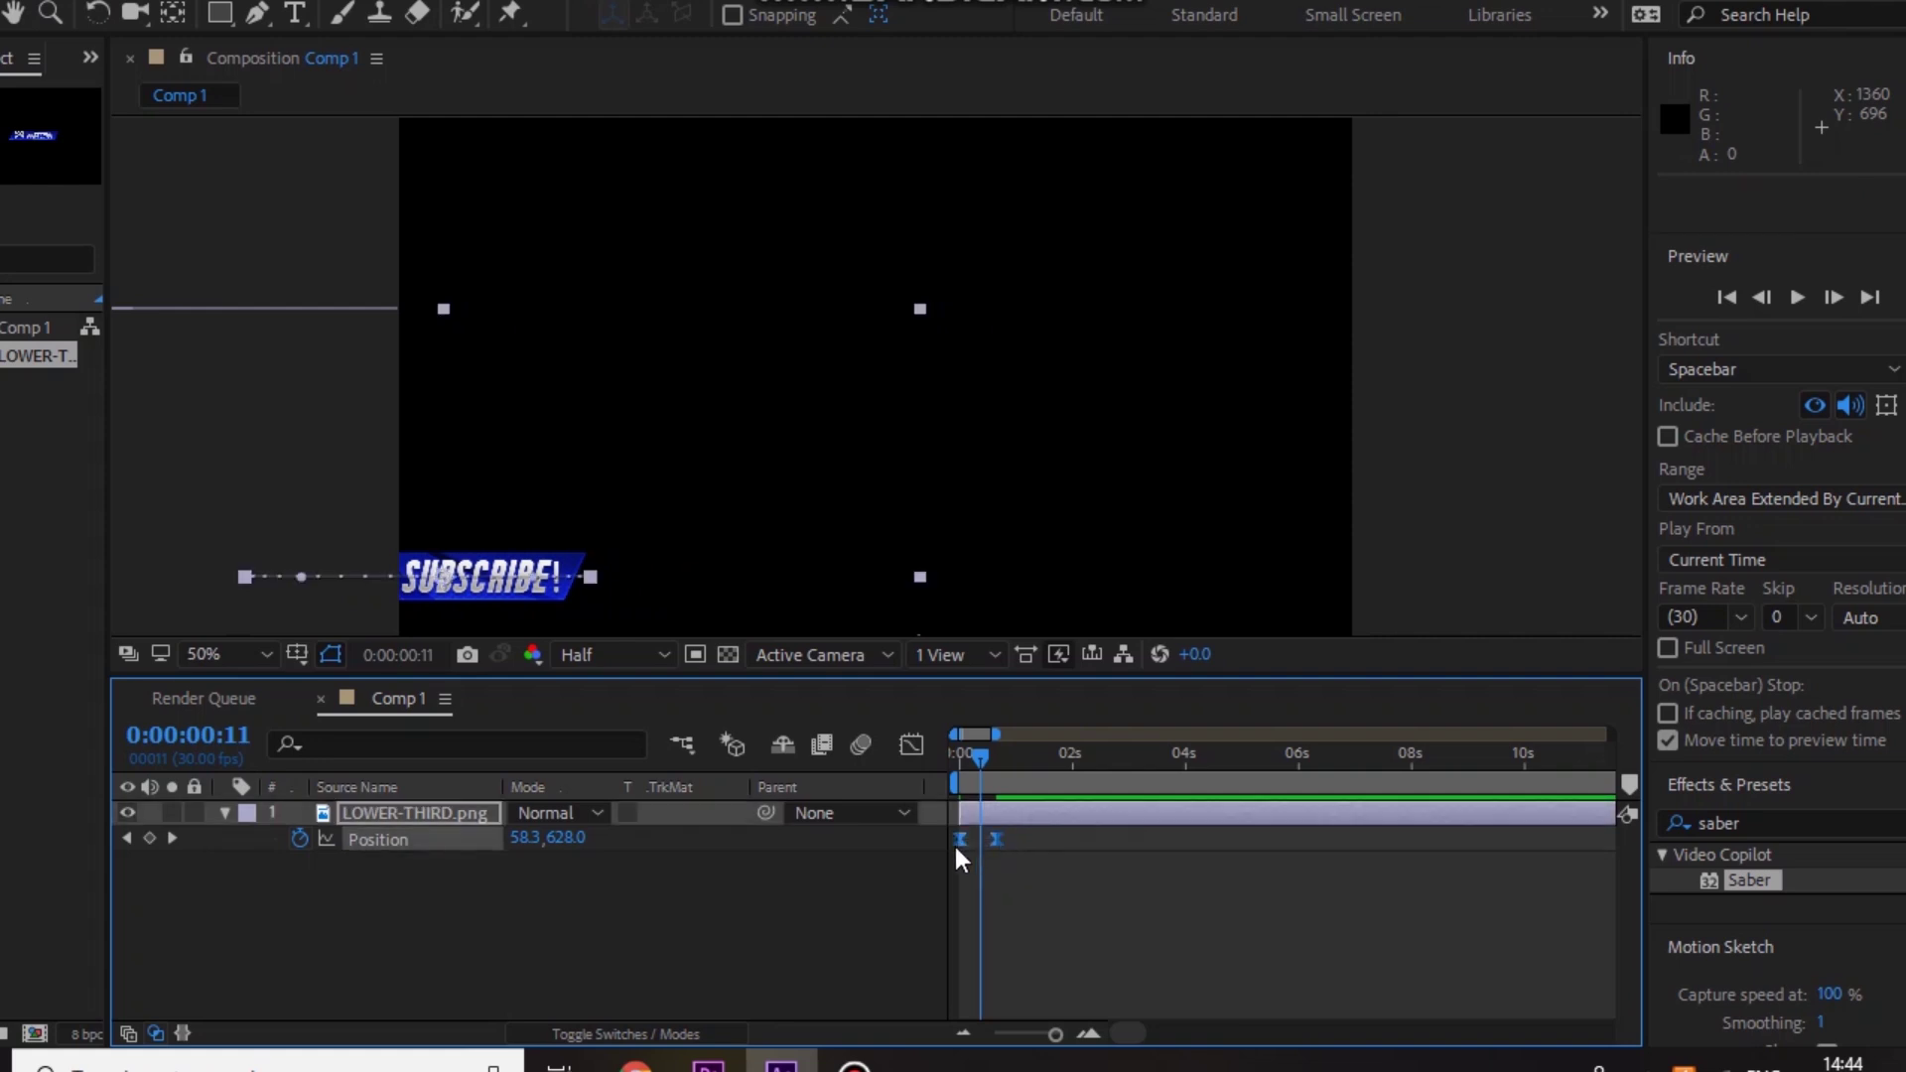
Step: In the speed graph, set the final keyframe's ease influence to about 82% and preview
click(913, 743)
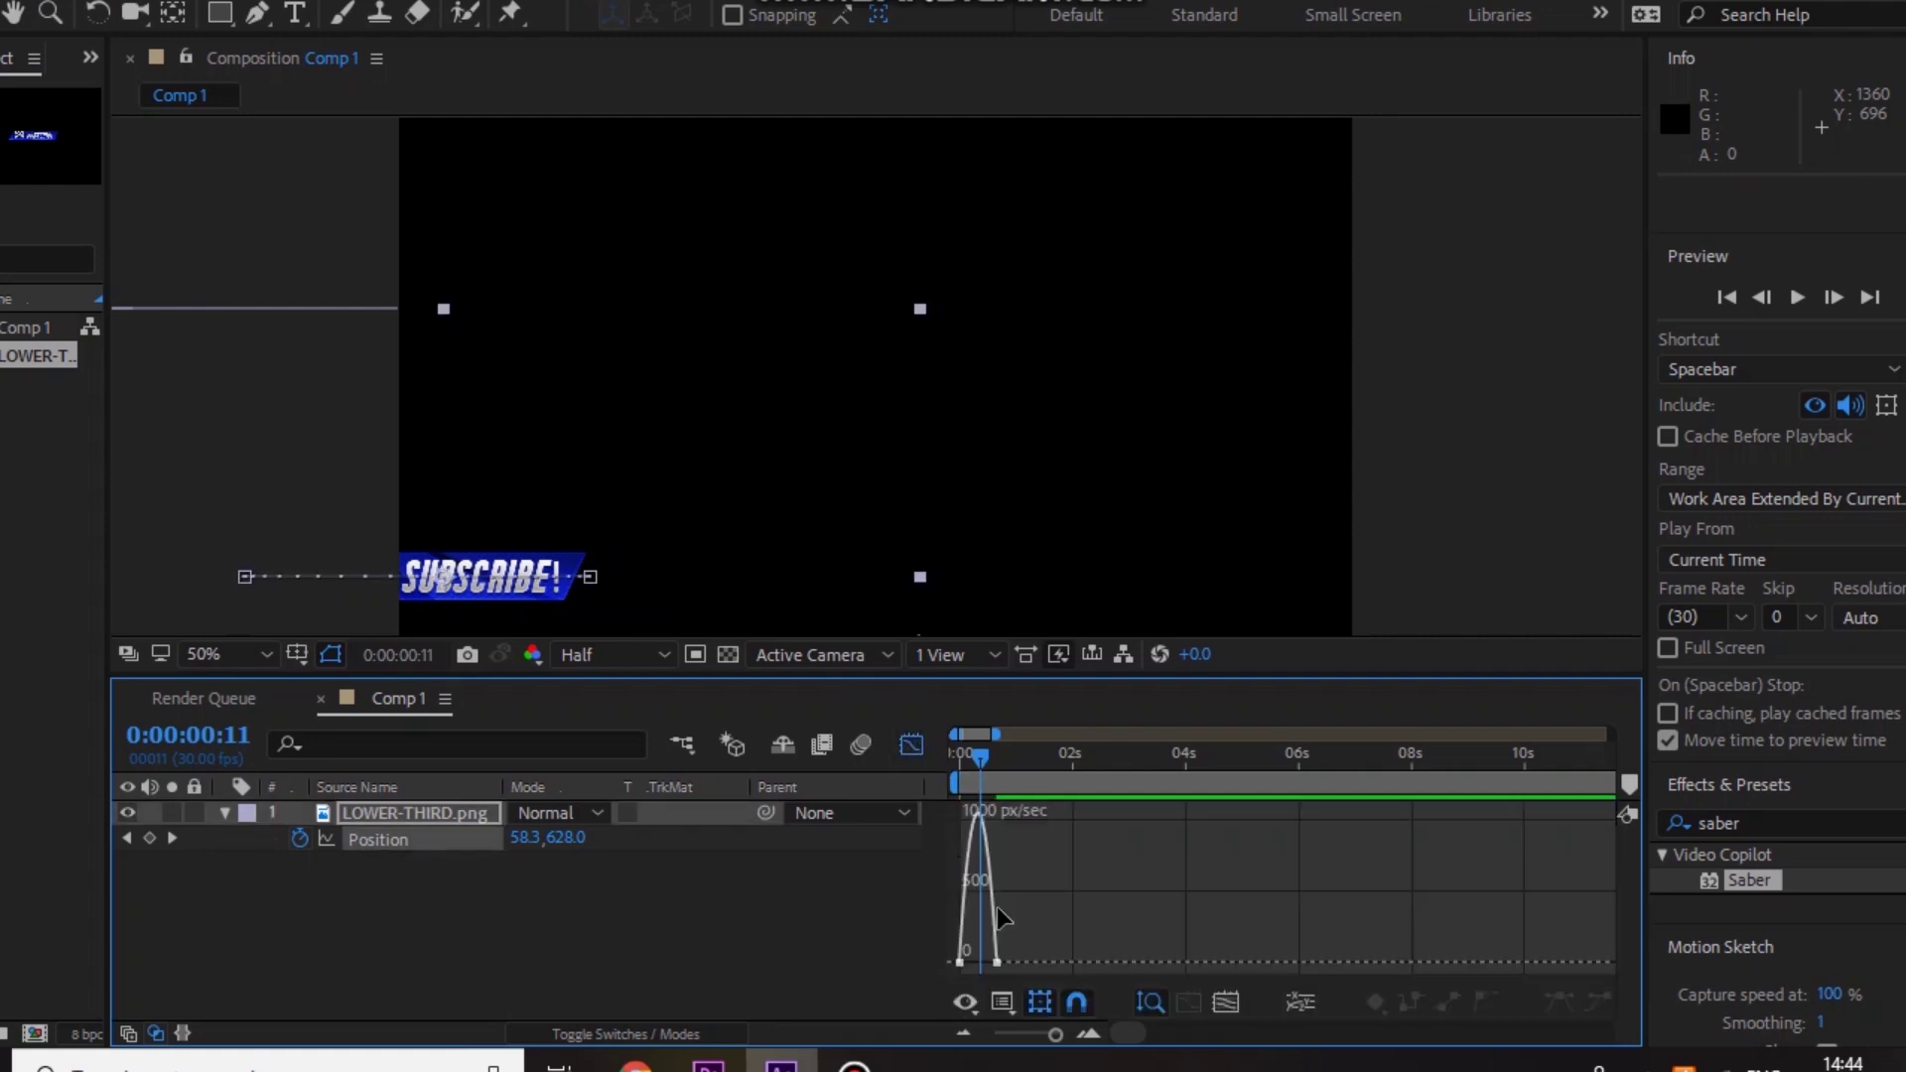
drag(1054, 1031, 1056, 1024)
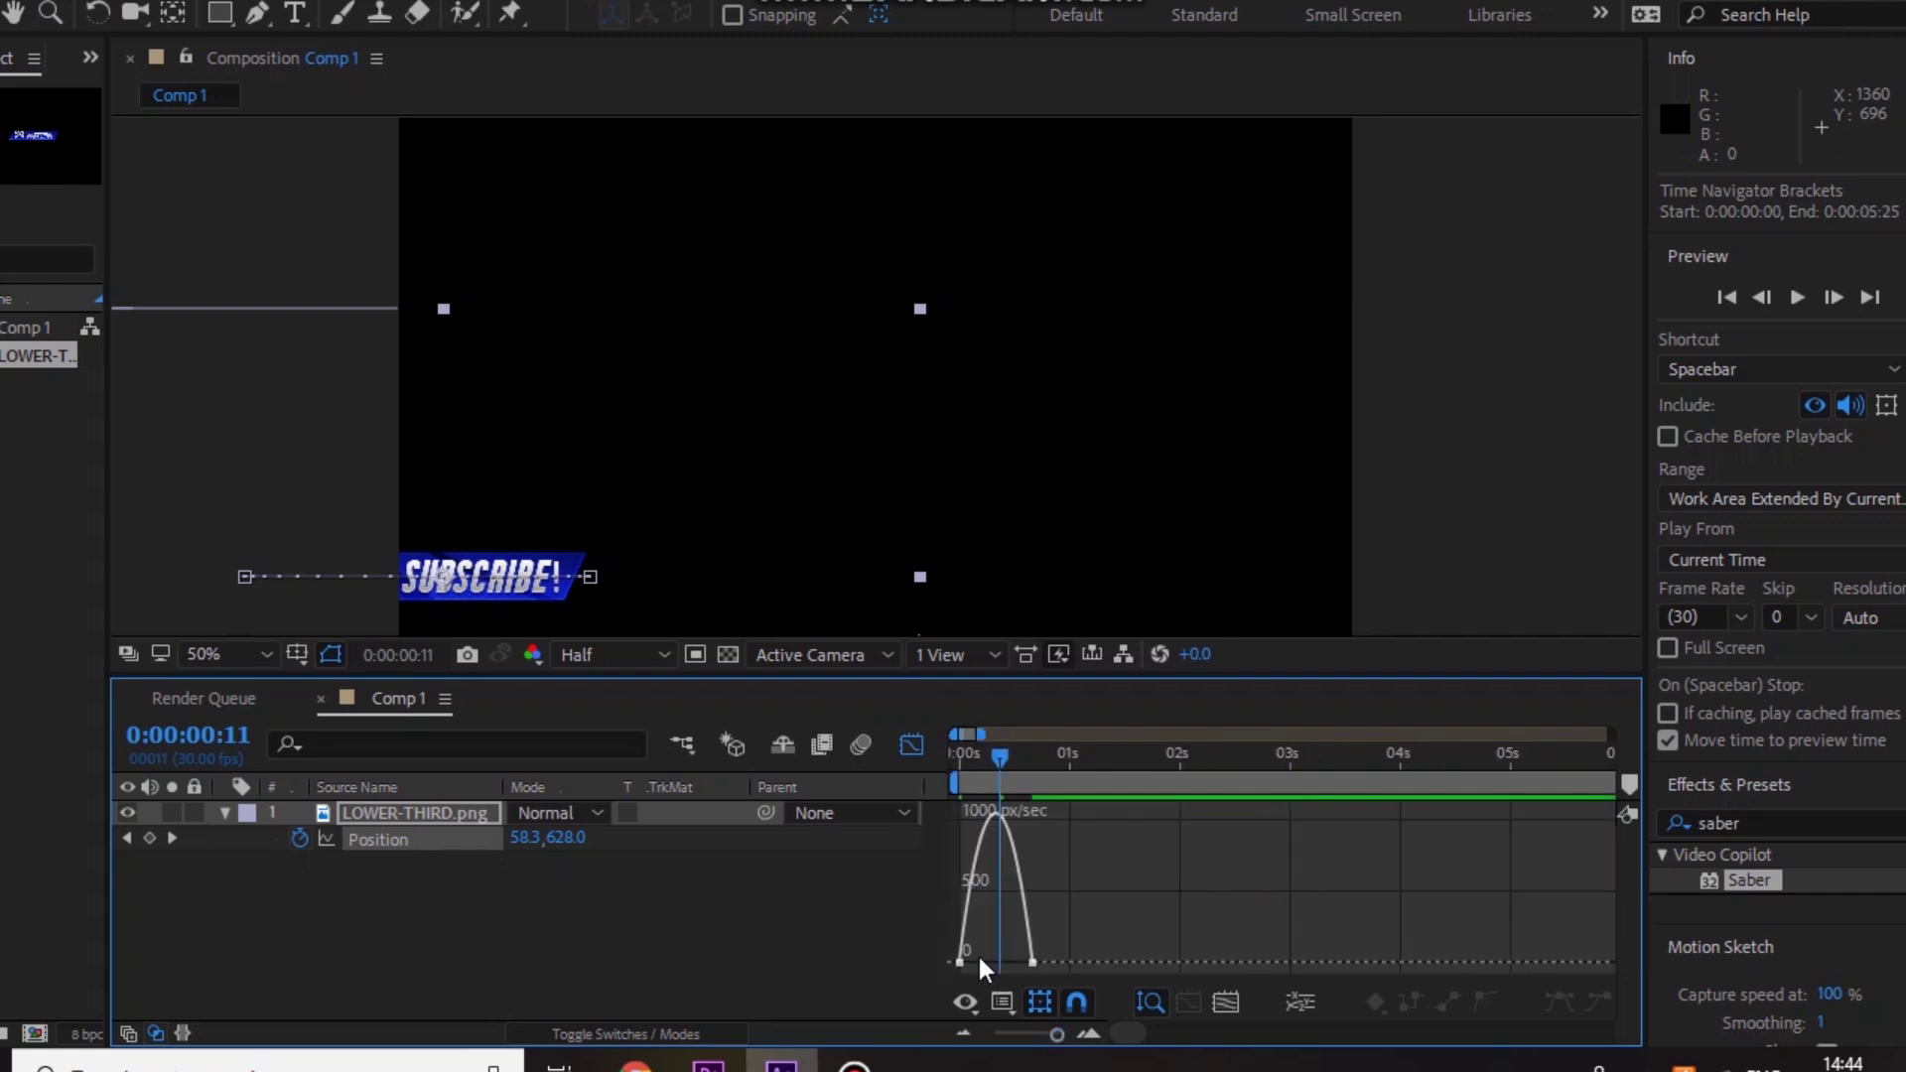
click(1031, 961)
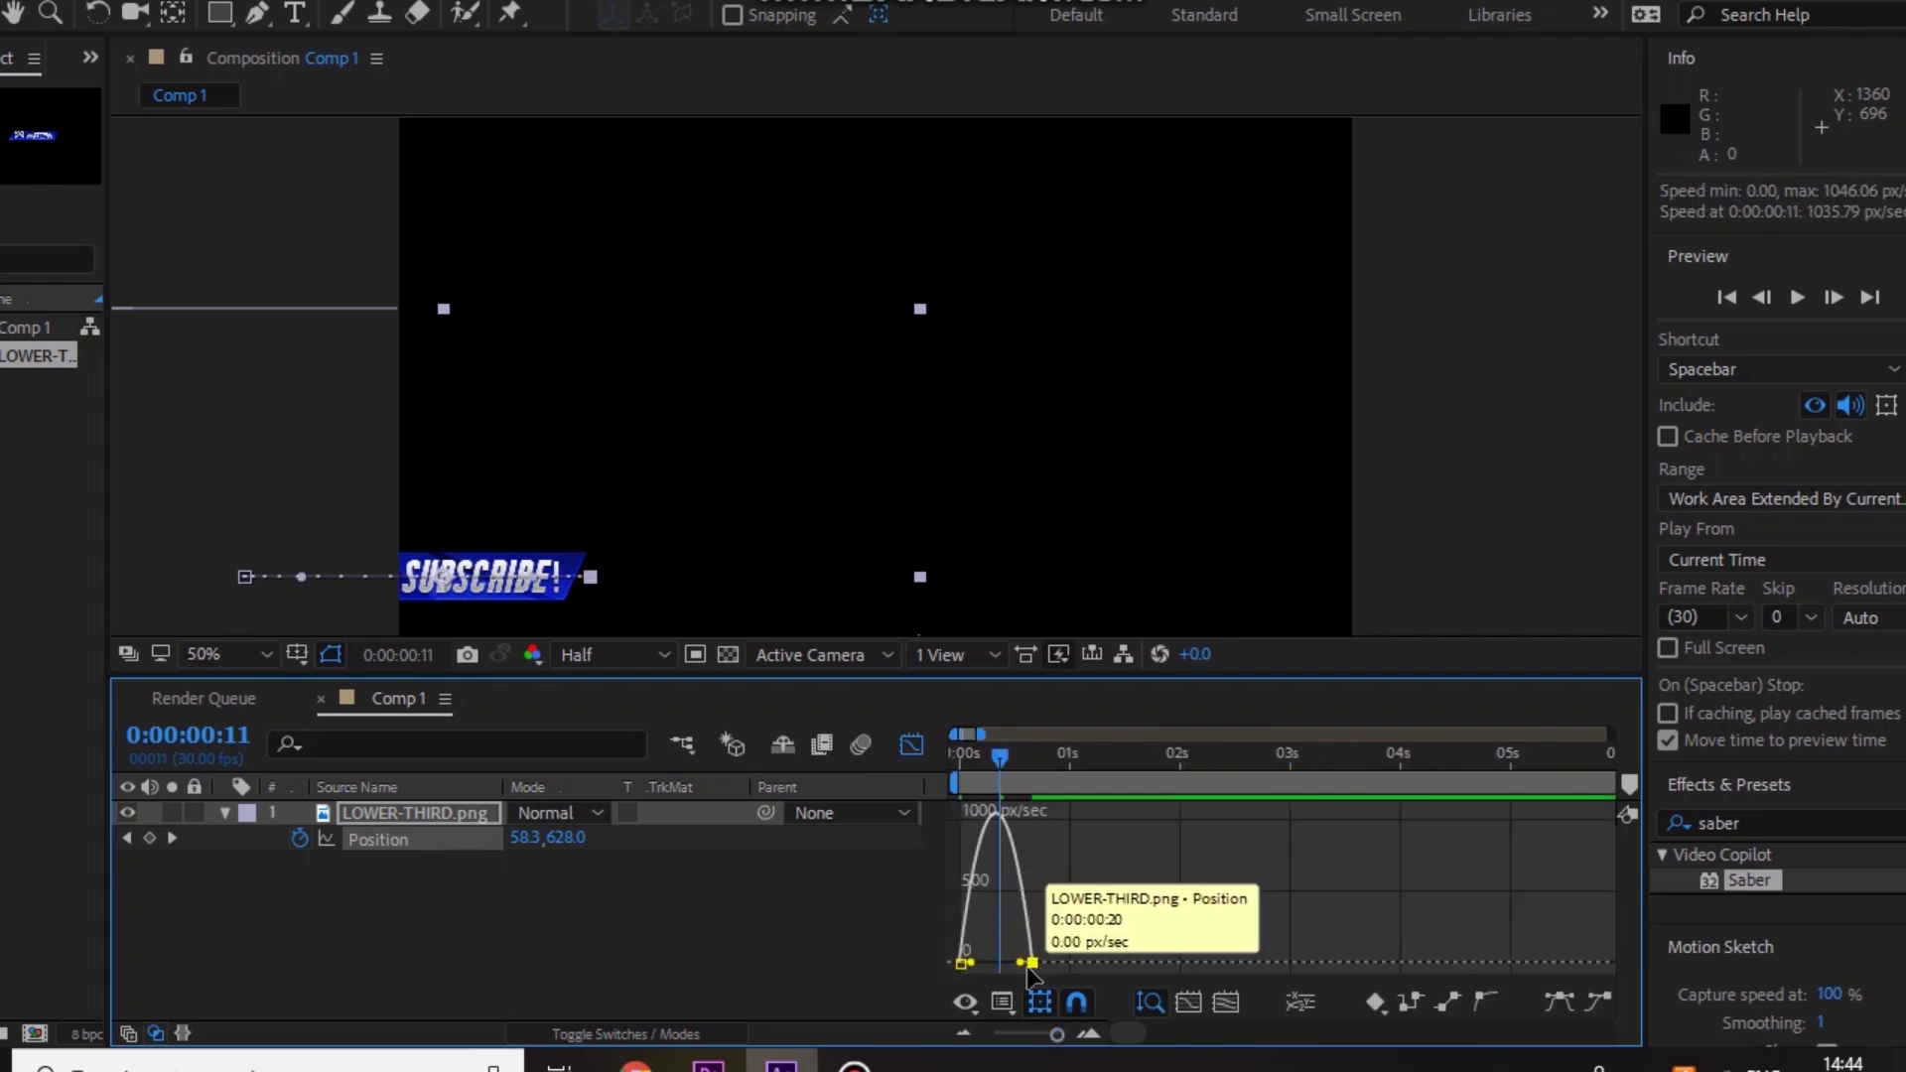
drag(1018, 962, 1001, 961)
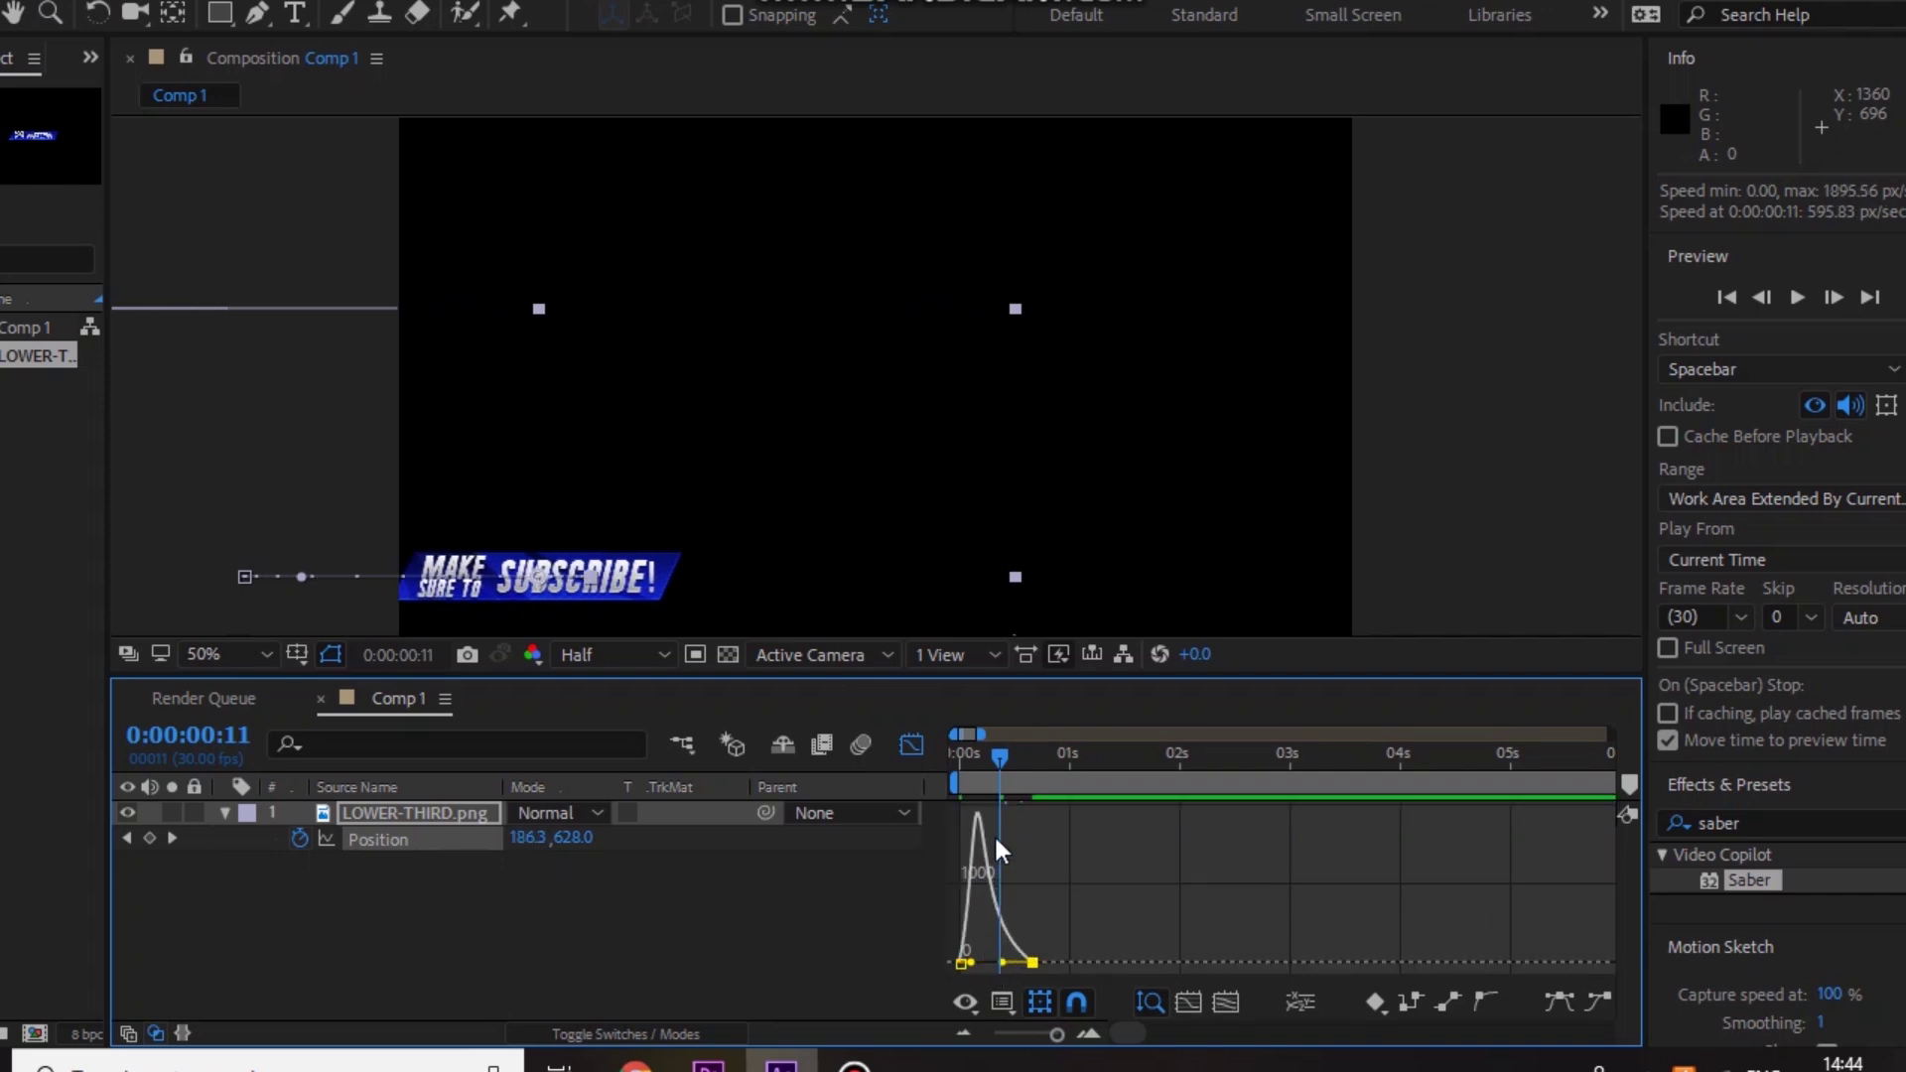
drag(997, 747, 945, 764)
key(space)
key(space)
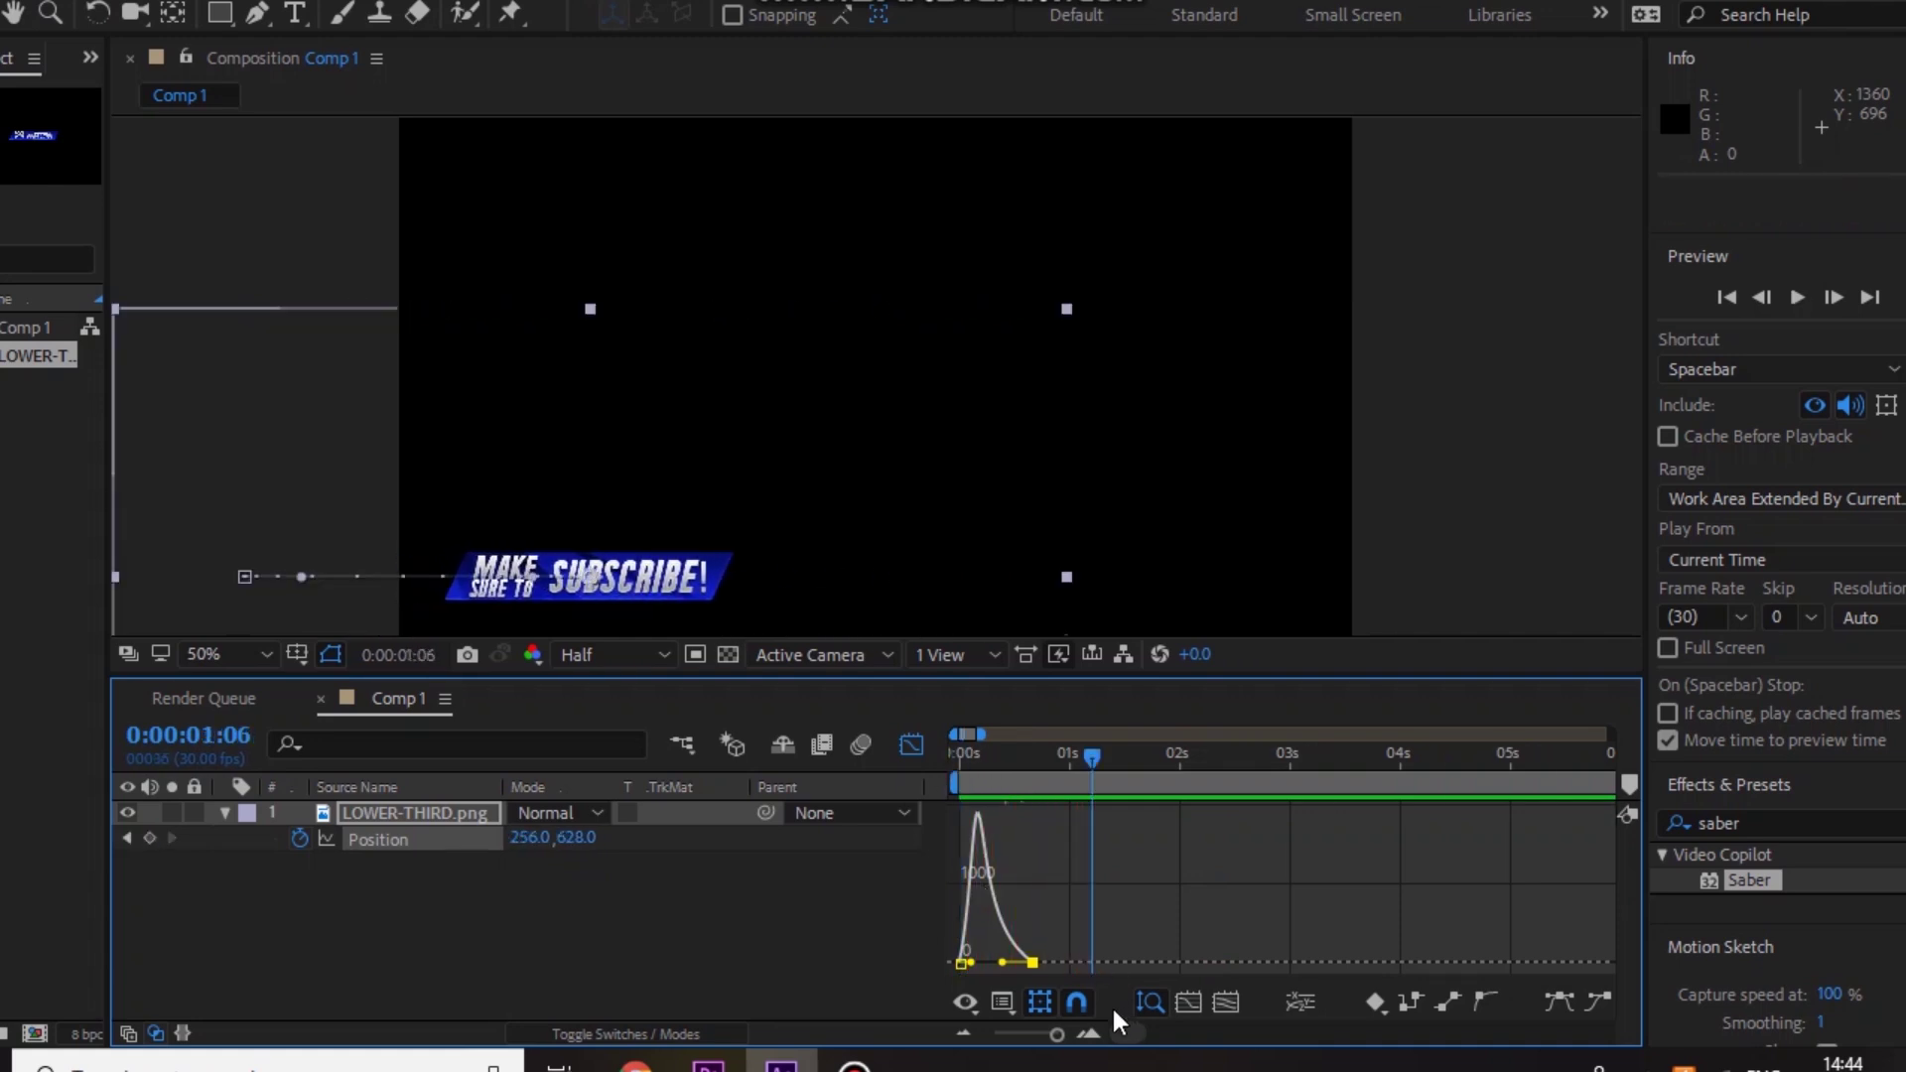
Step: Set an Opacity keyframe of 0% at frame 0 on the lower third
click(911, 747)
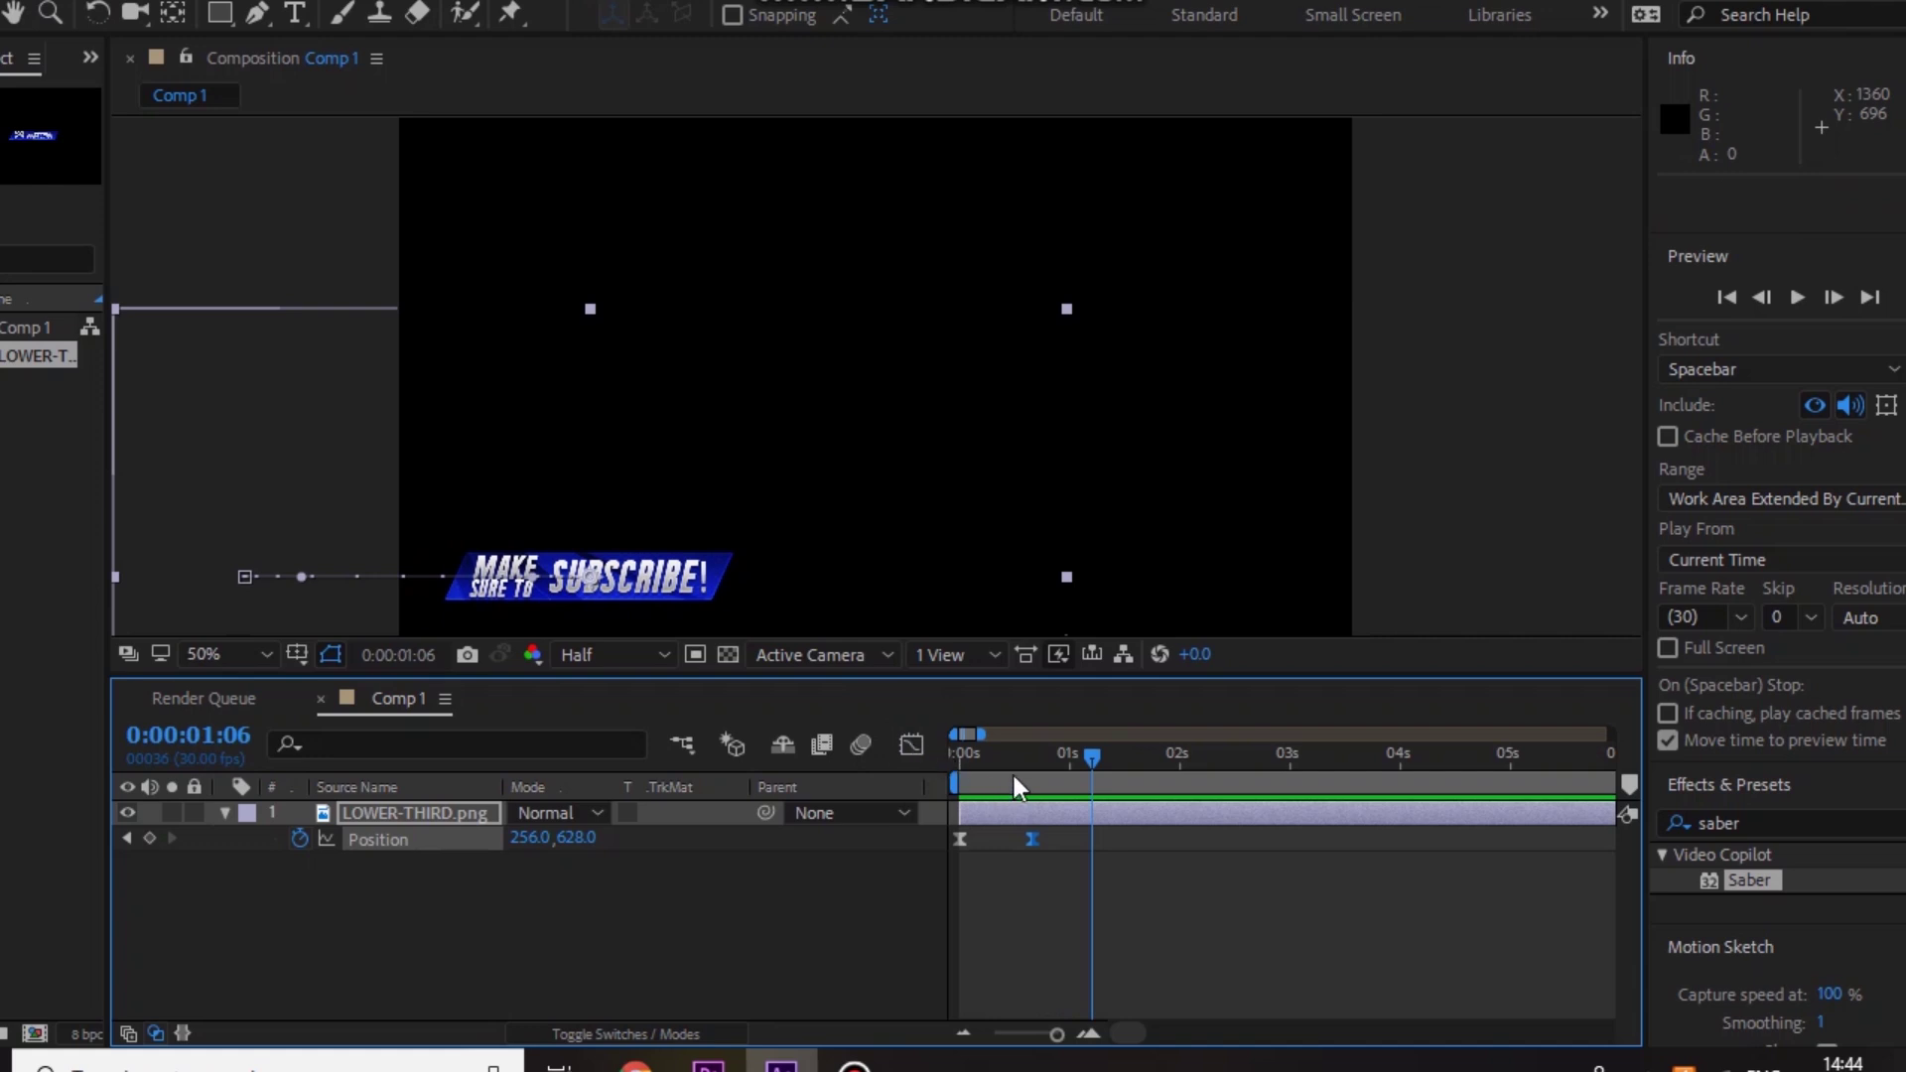
drag(1014, 786, 915, 783)
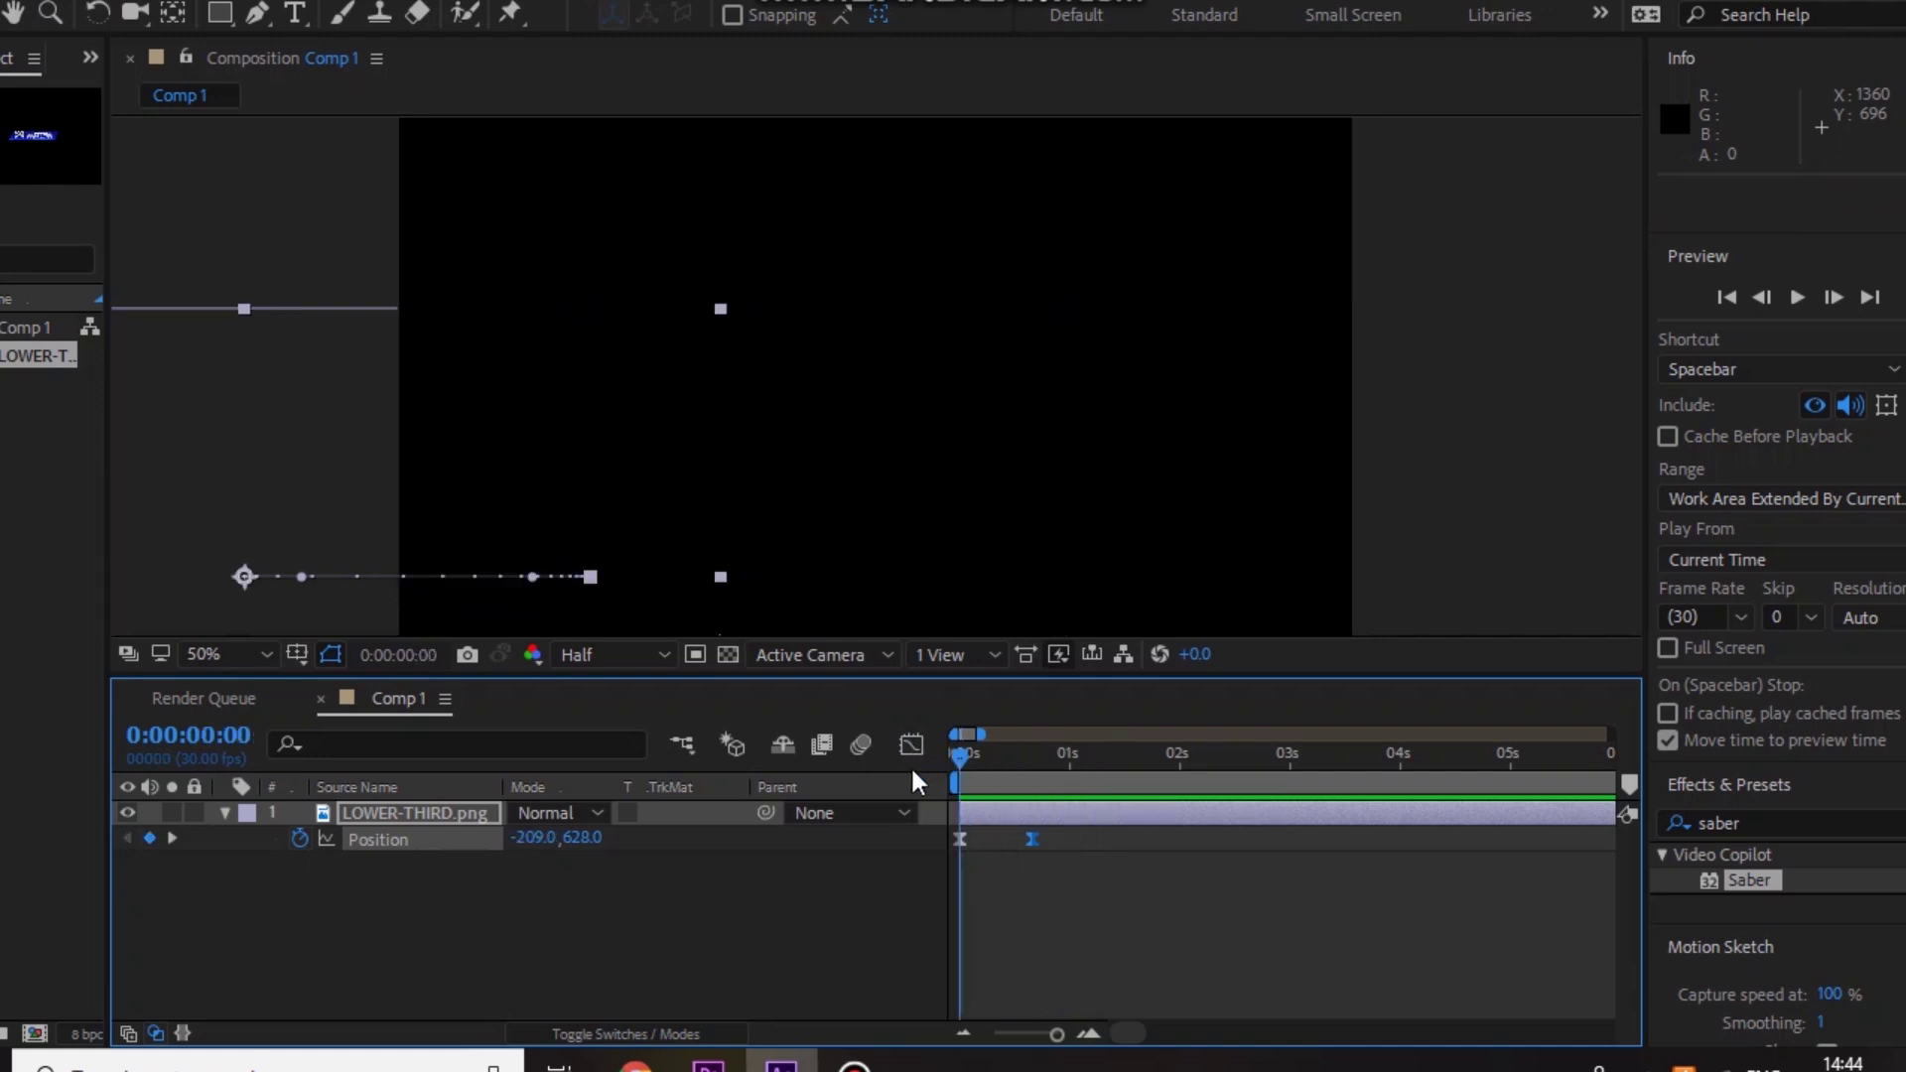
click(223, 812)
click(223, 812)
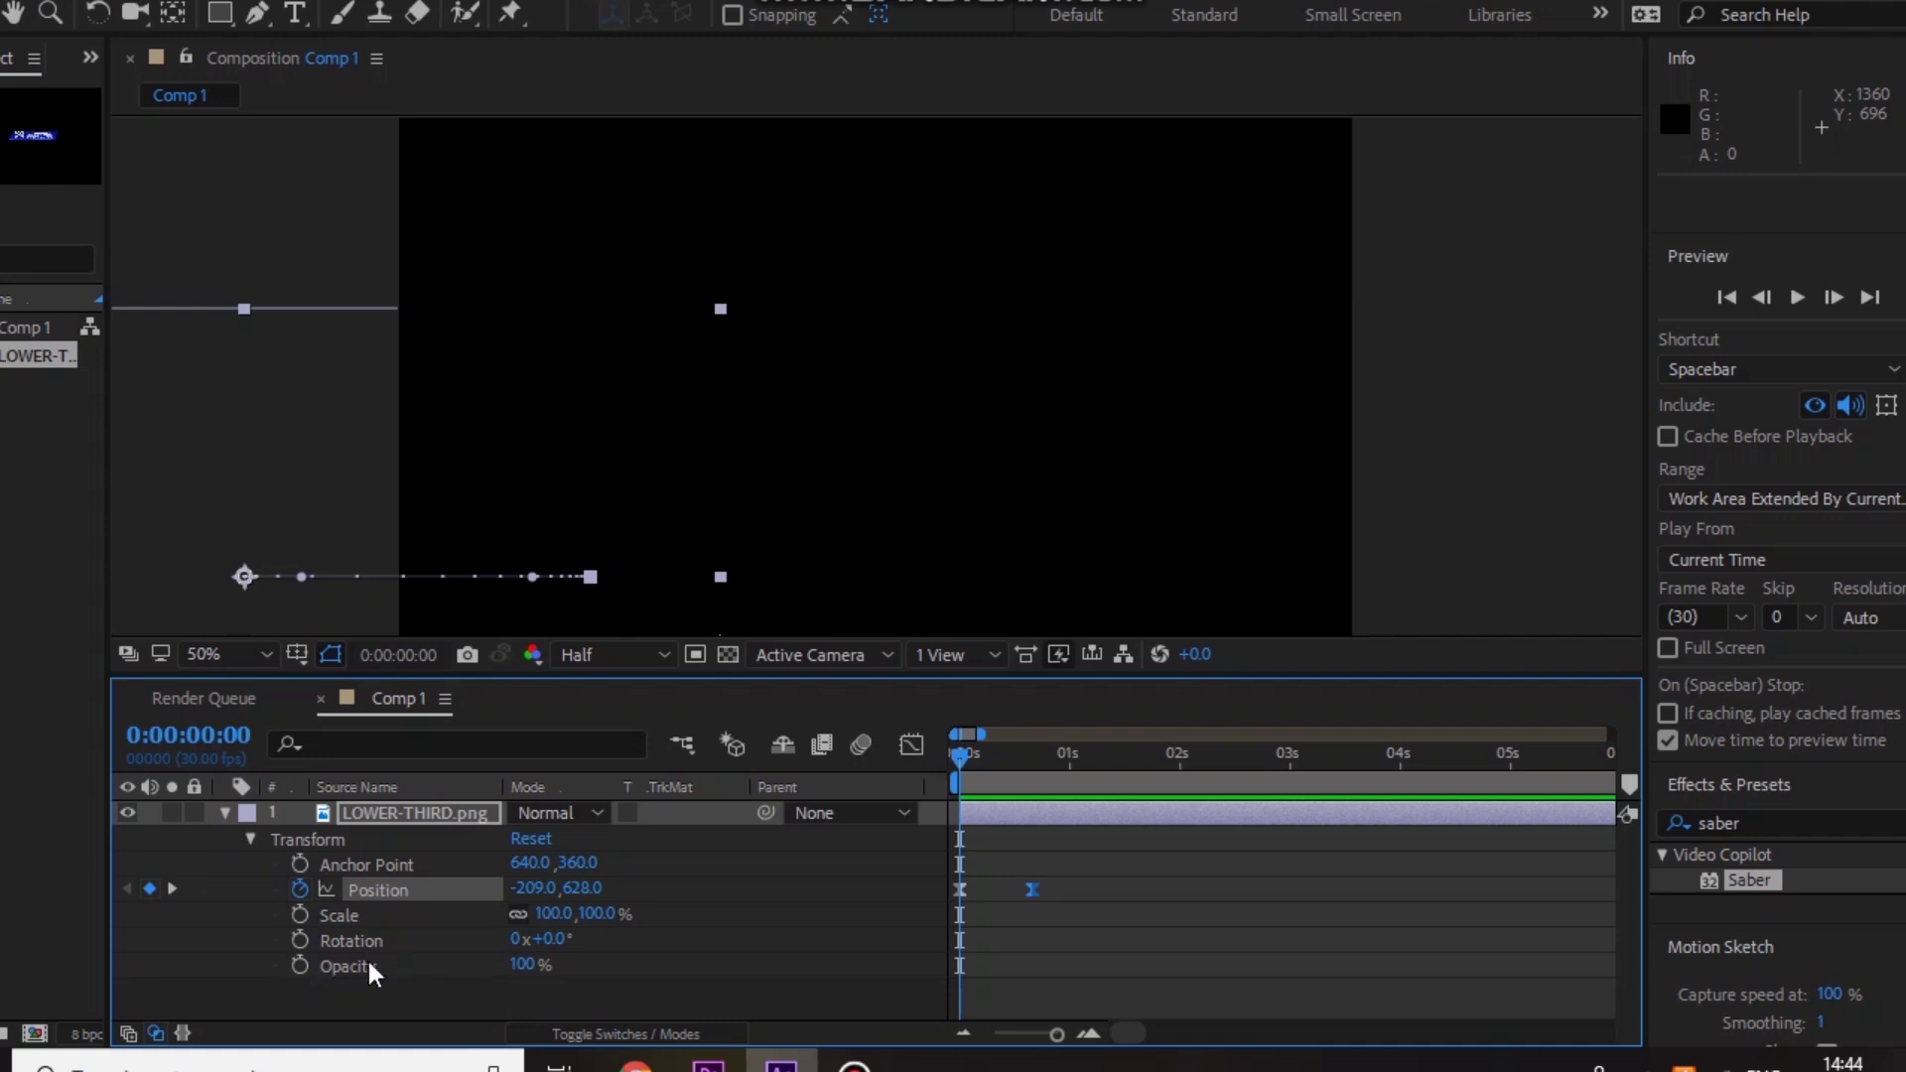
click(526, 963)
text(0)
key(Return)
click(300, 965)
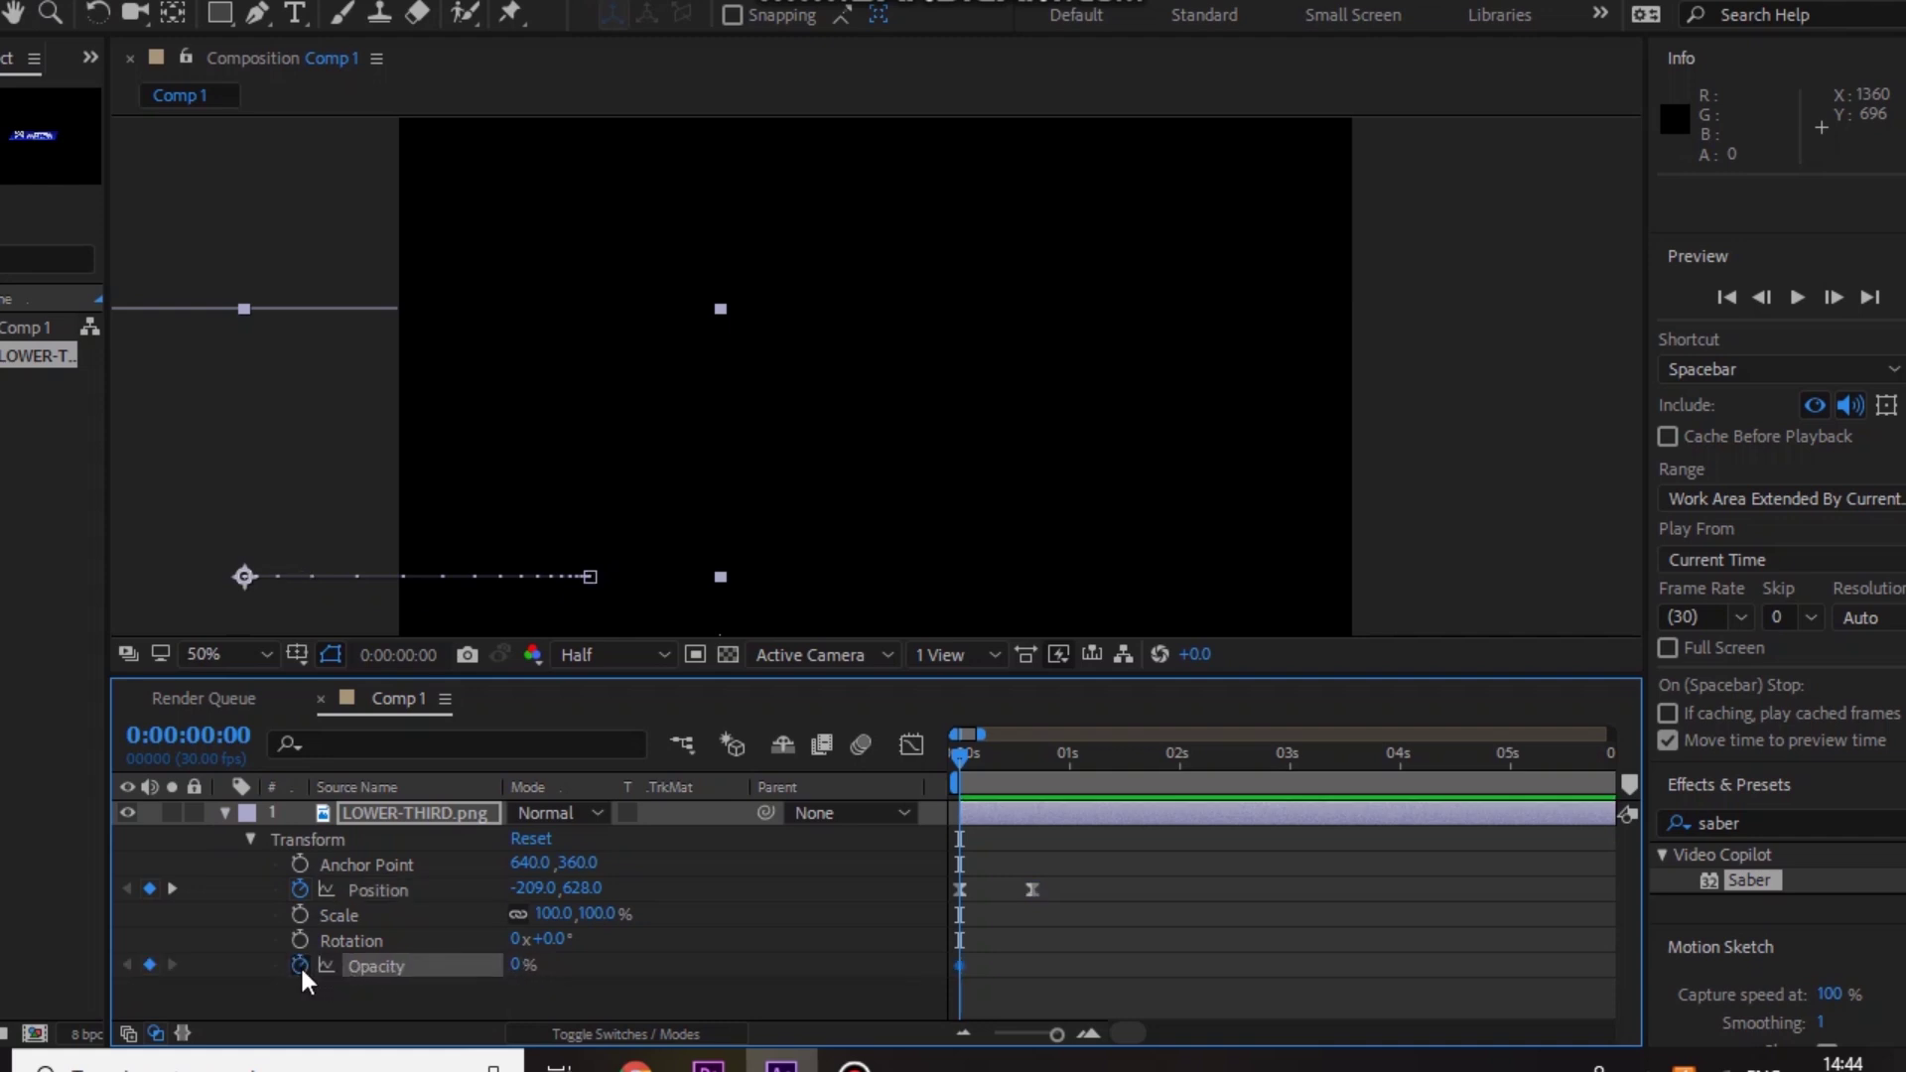
Step: Add a 100% Opacity keyframe at frame 20 and preview the fade with the slide
click(1034, 762)
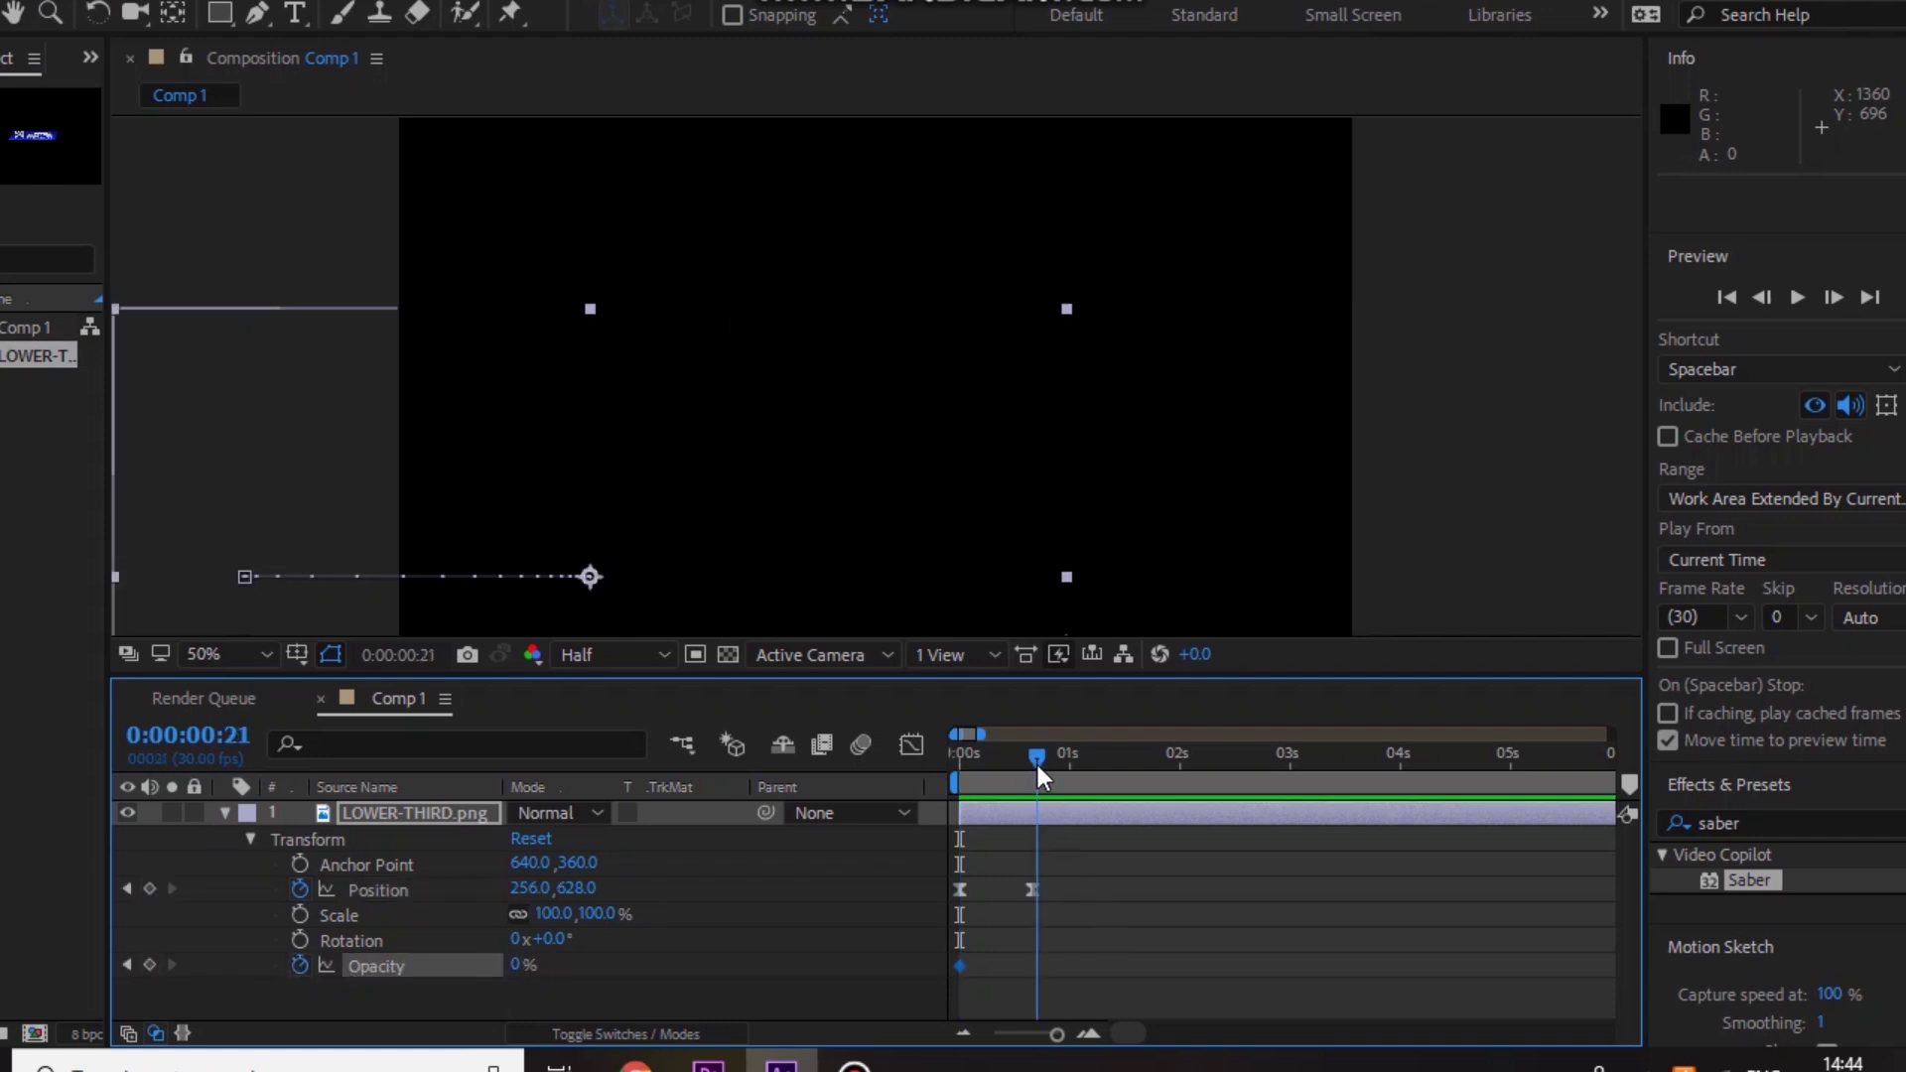
click(518, 964)
text(100)
key(Return)
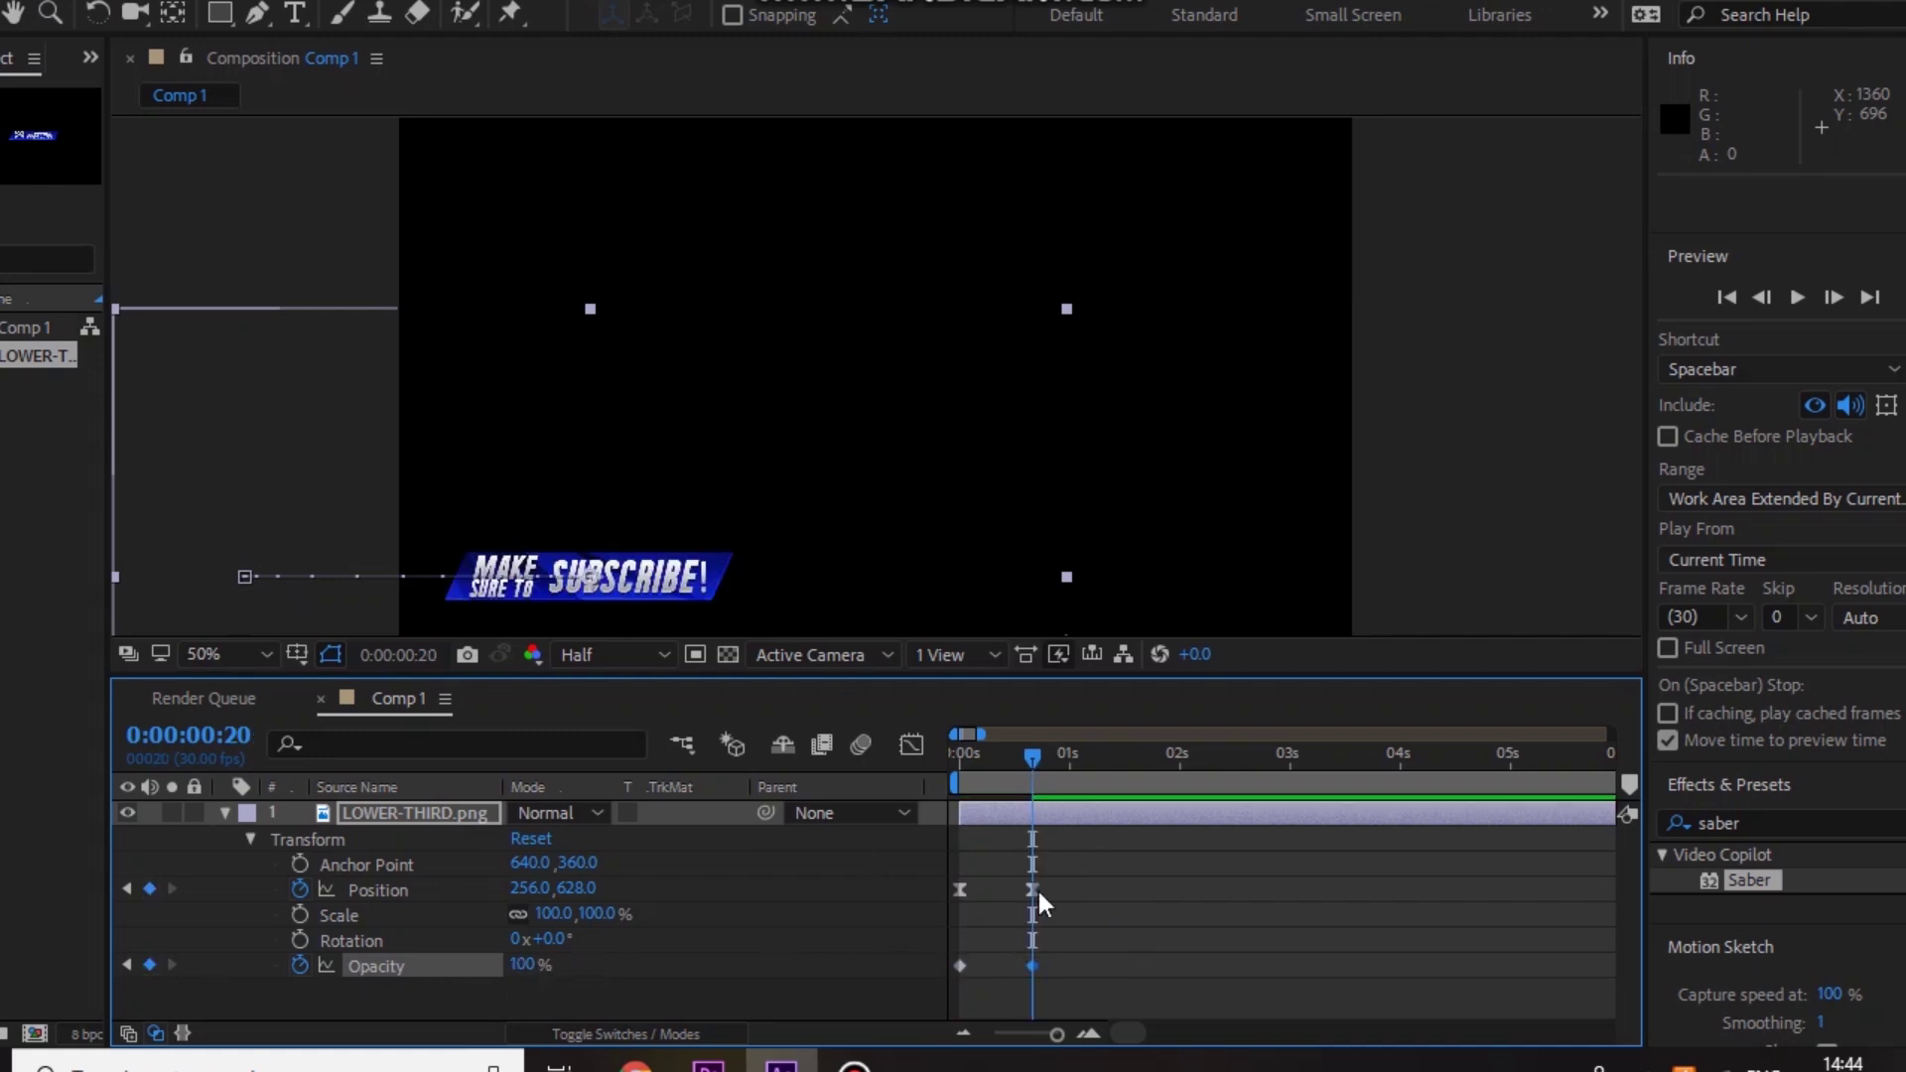
drag(1029, 754, 937, 760)
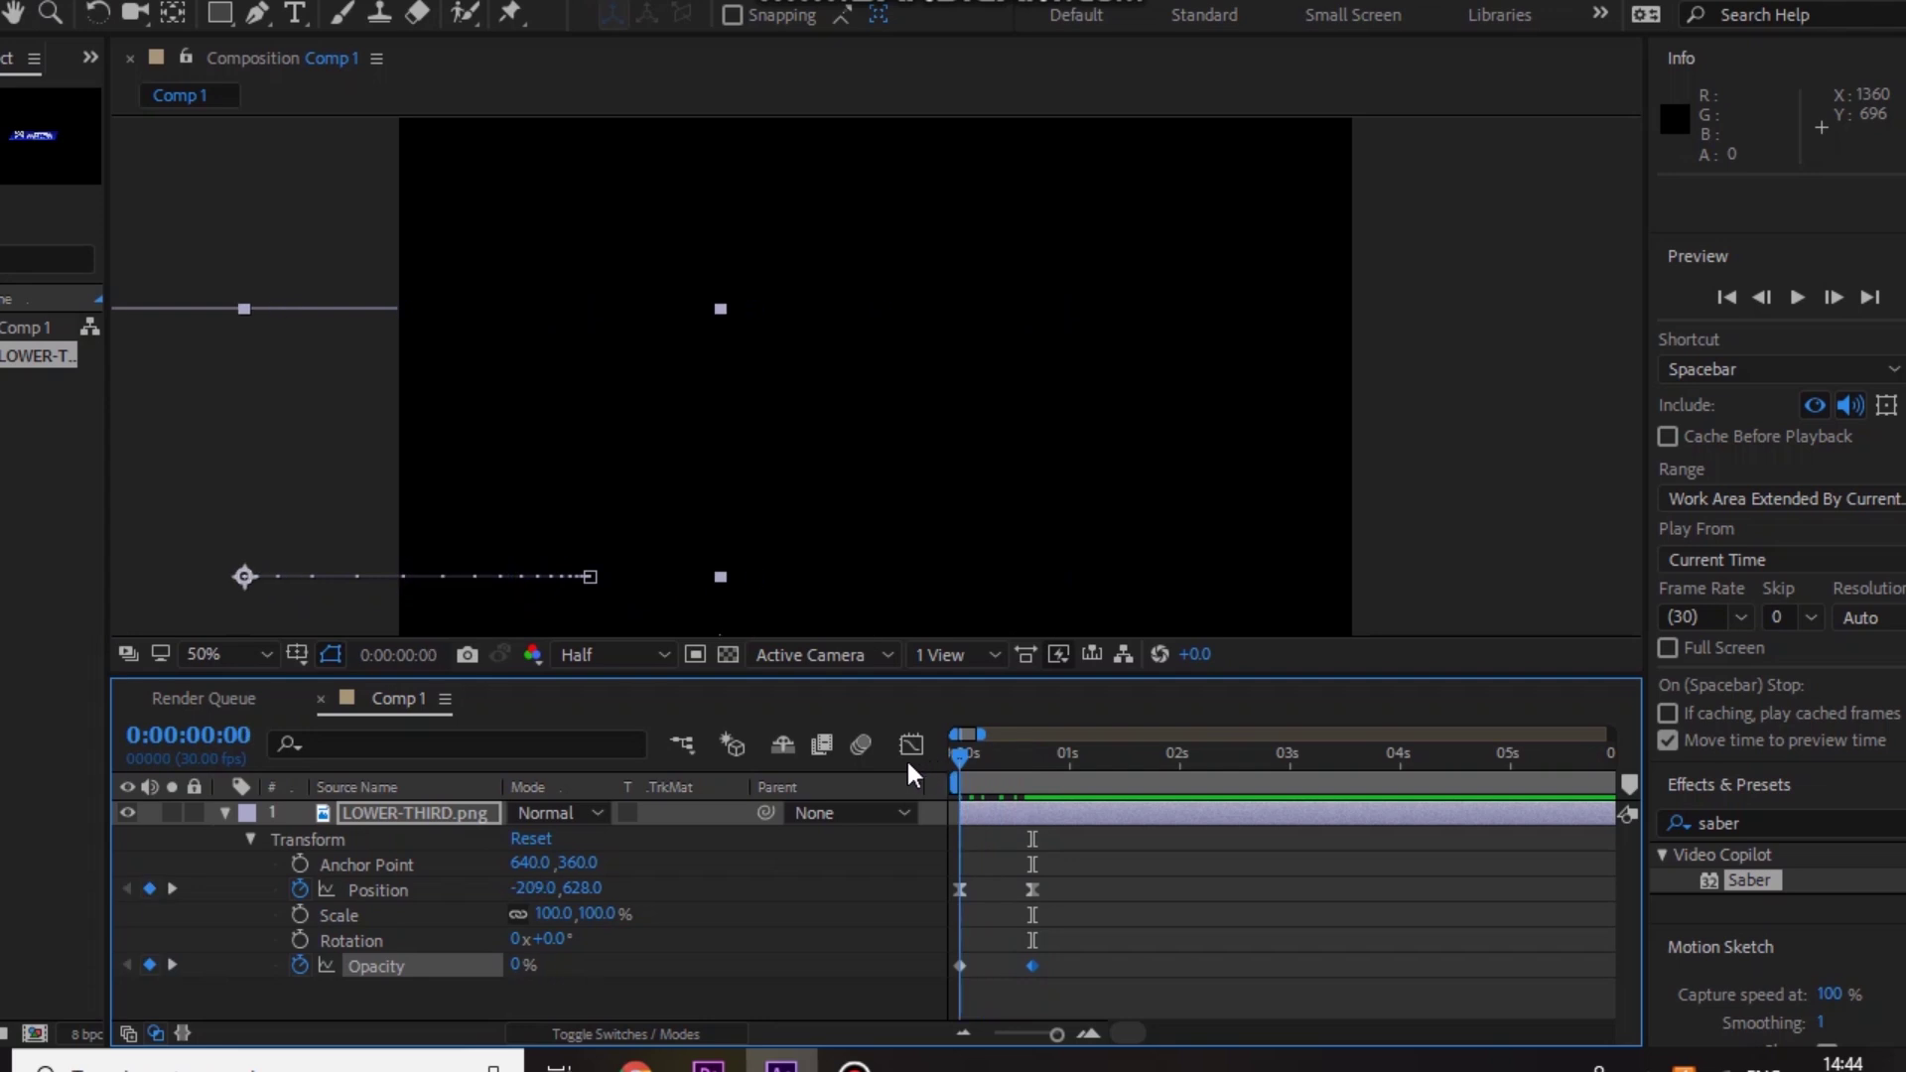
key(space)
key(space)
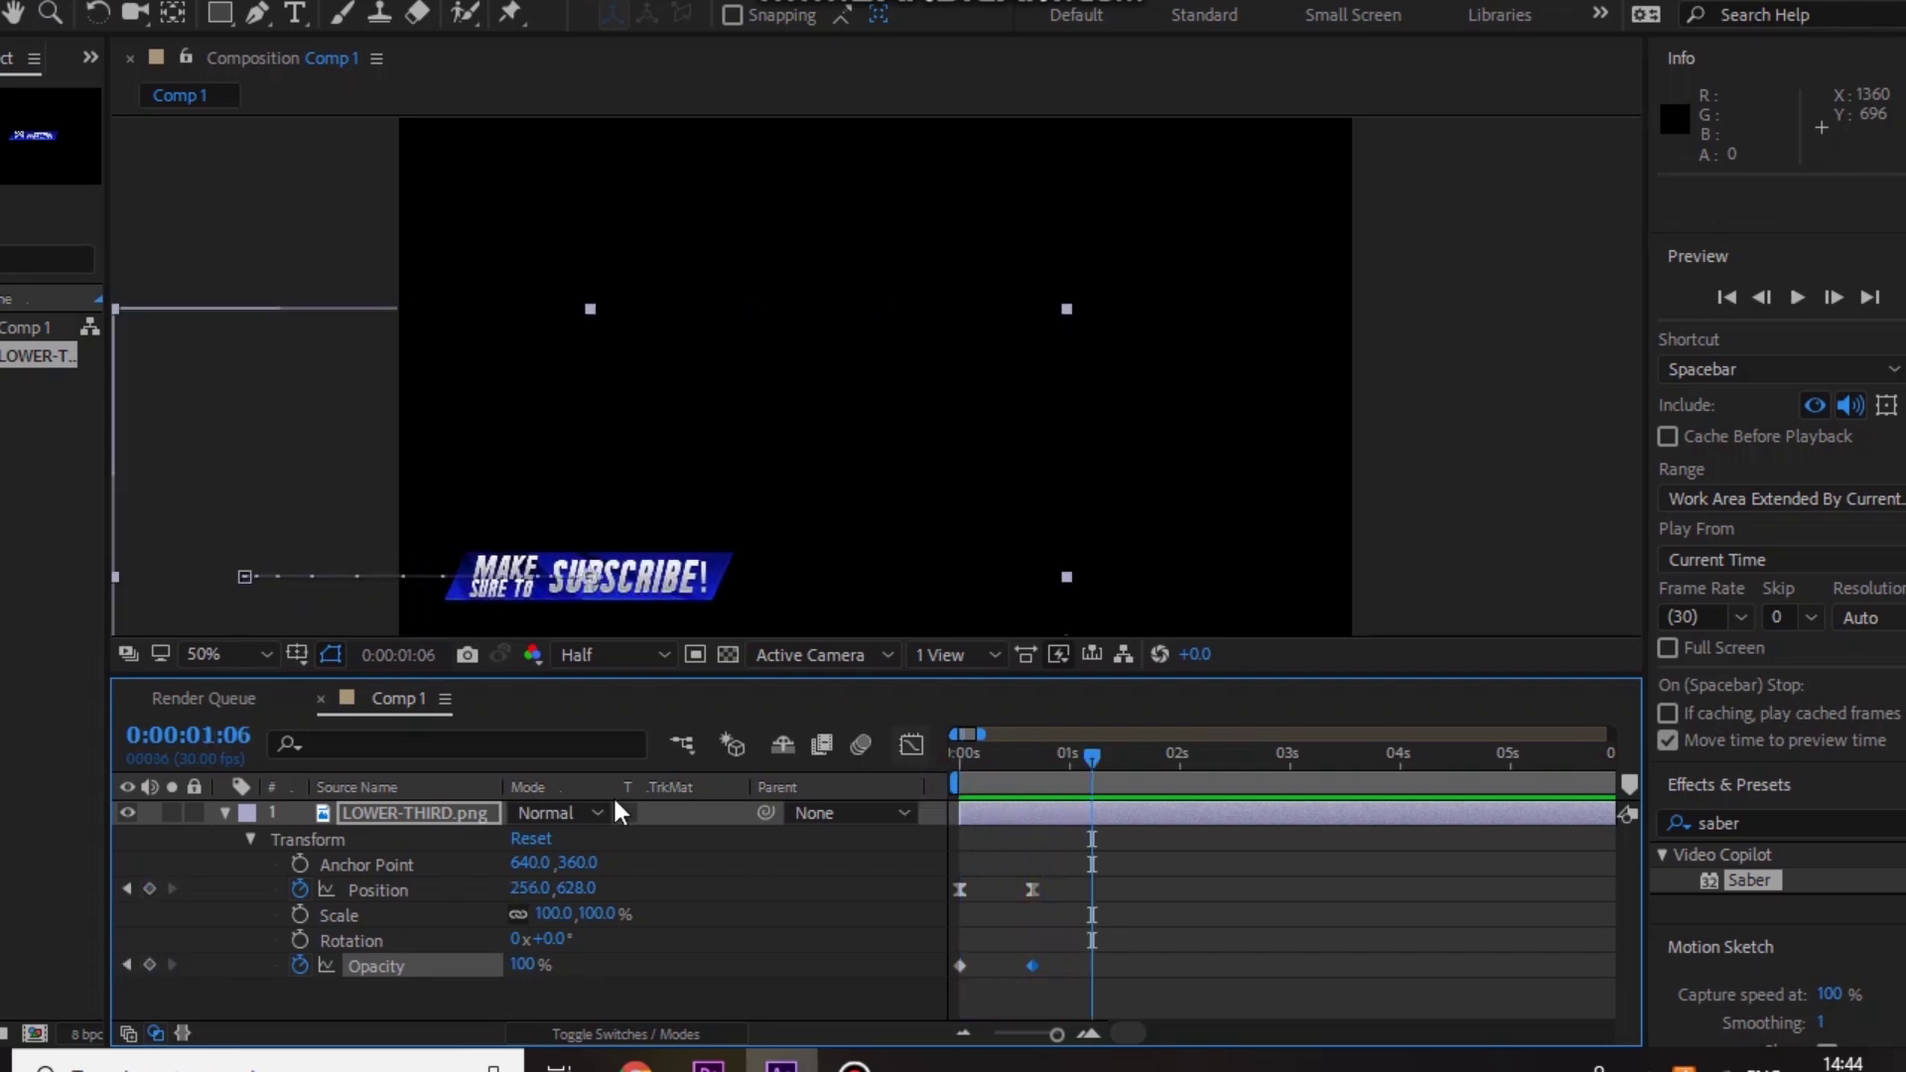
click(224, 813)
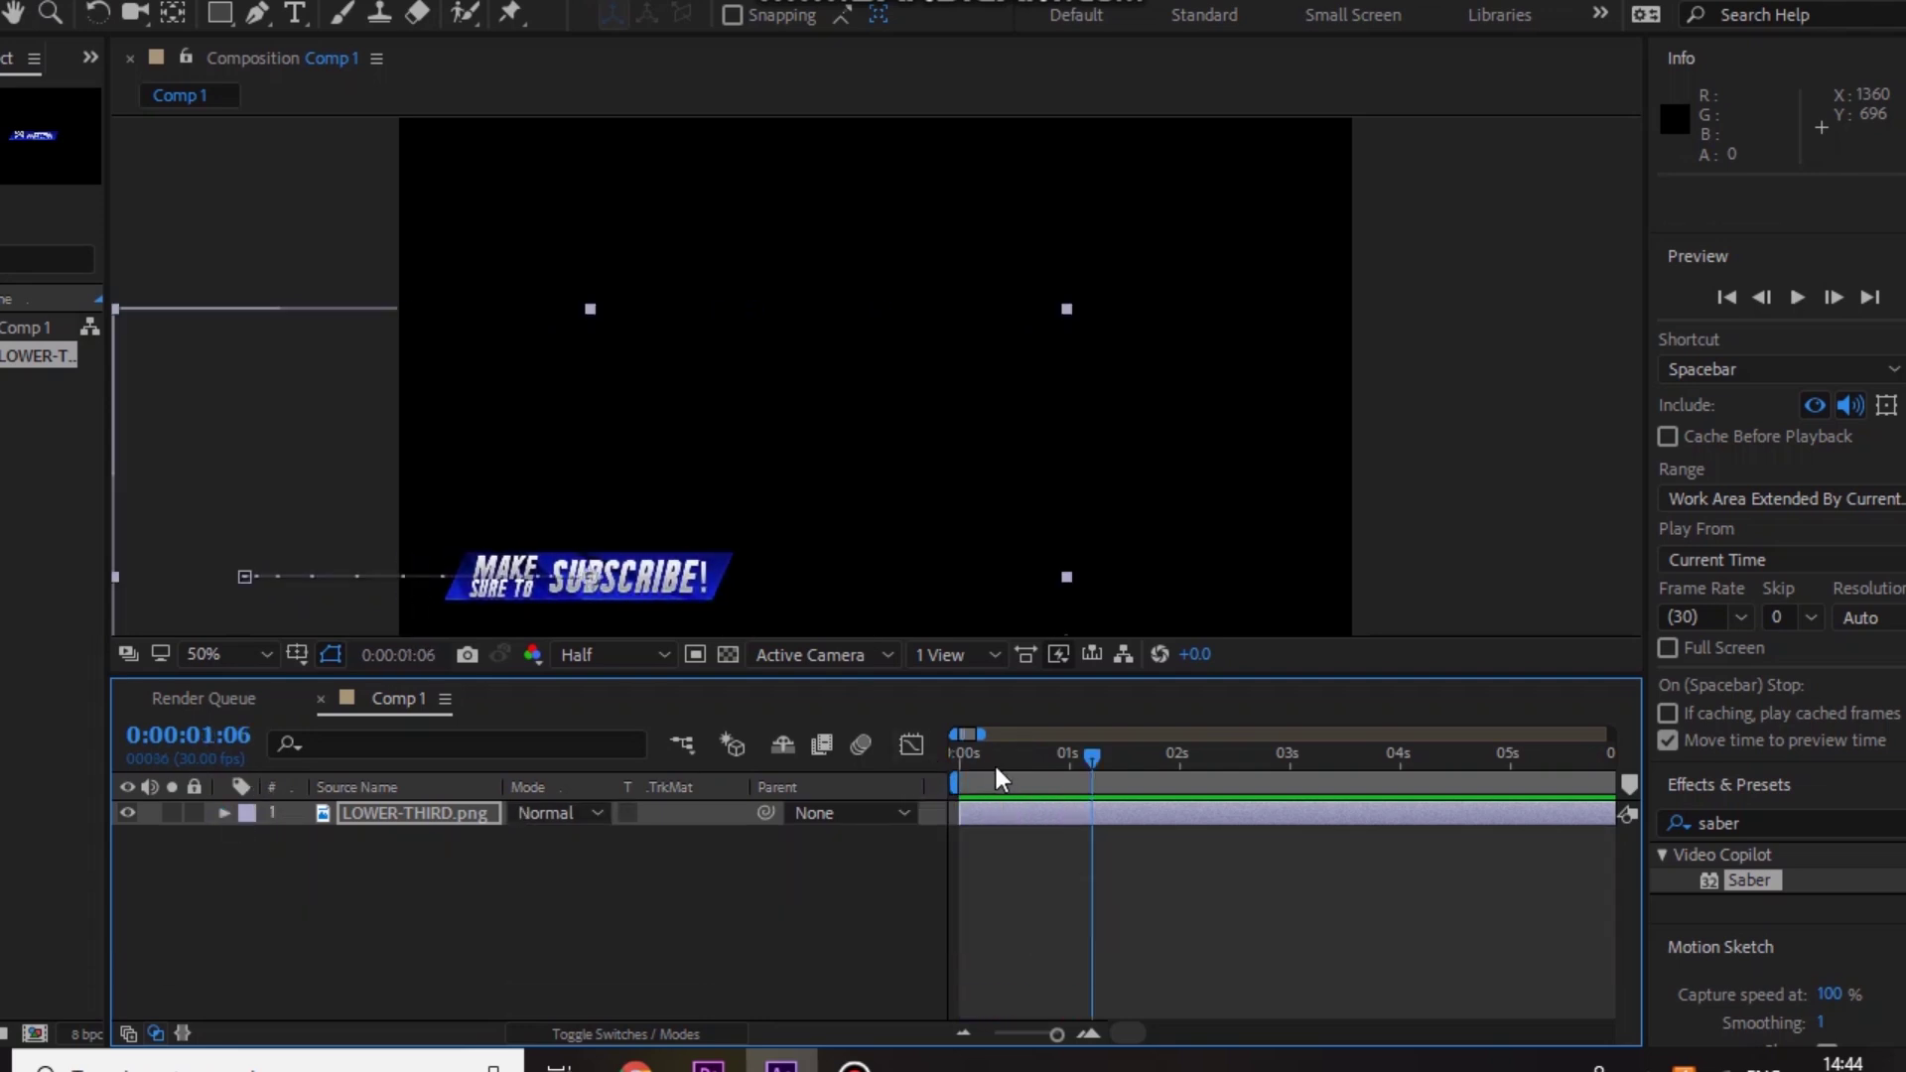
Step: Create a default 1280×720 Black Solid 1 layer above LOWER-THIRD.png via New > Solid
right_click(471, 968)
mouse_move(710, 646)
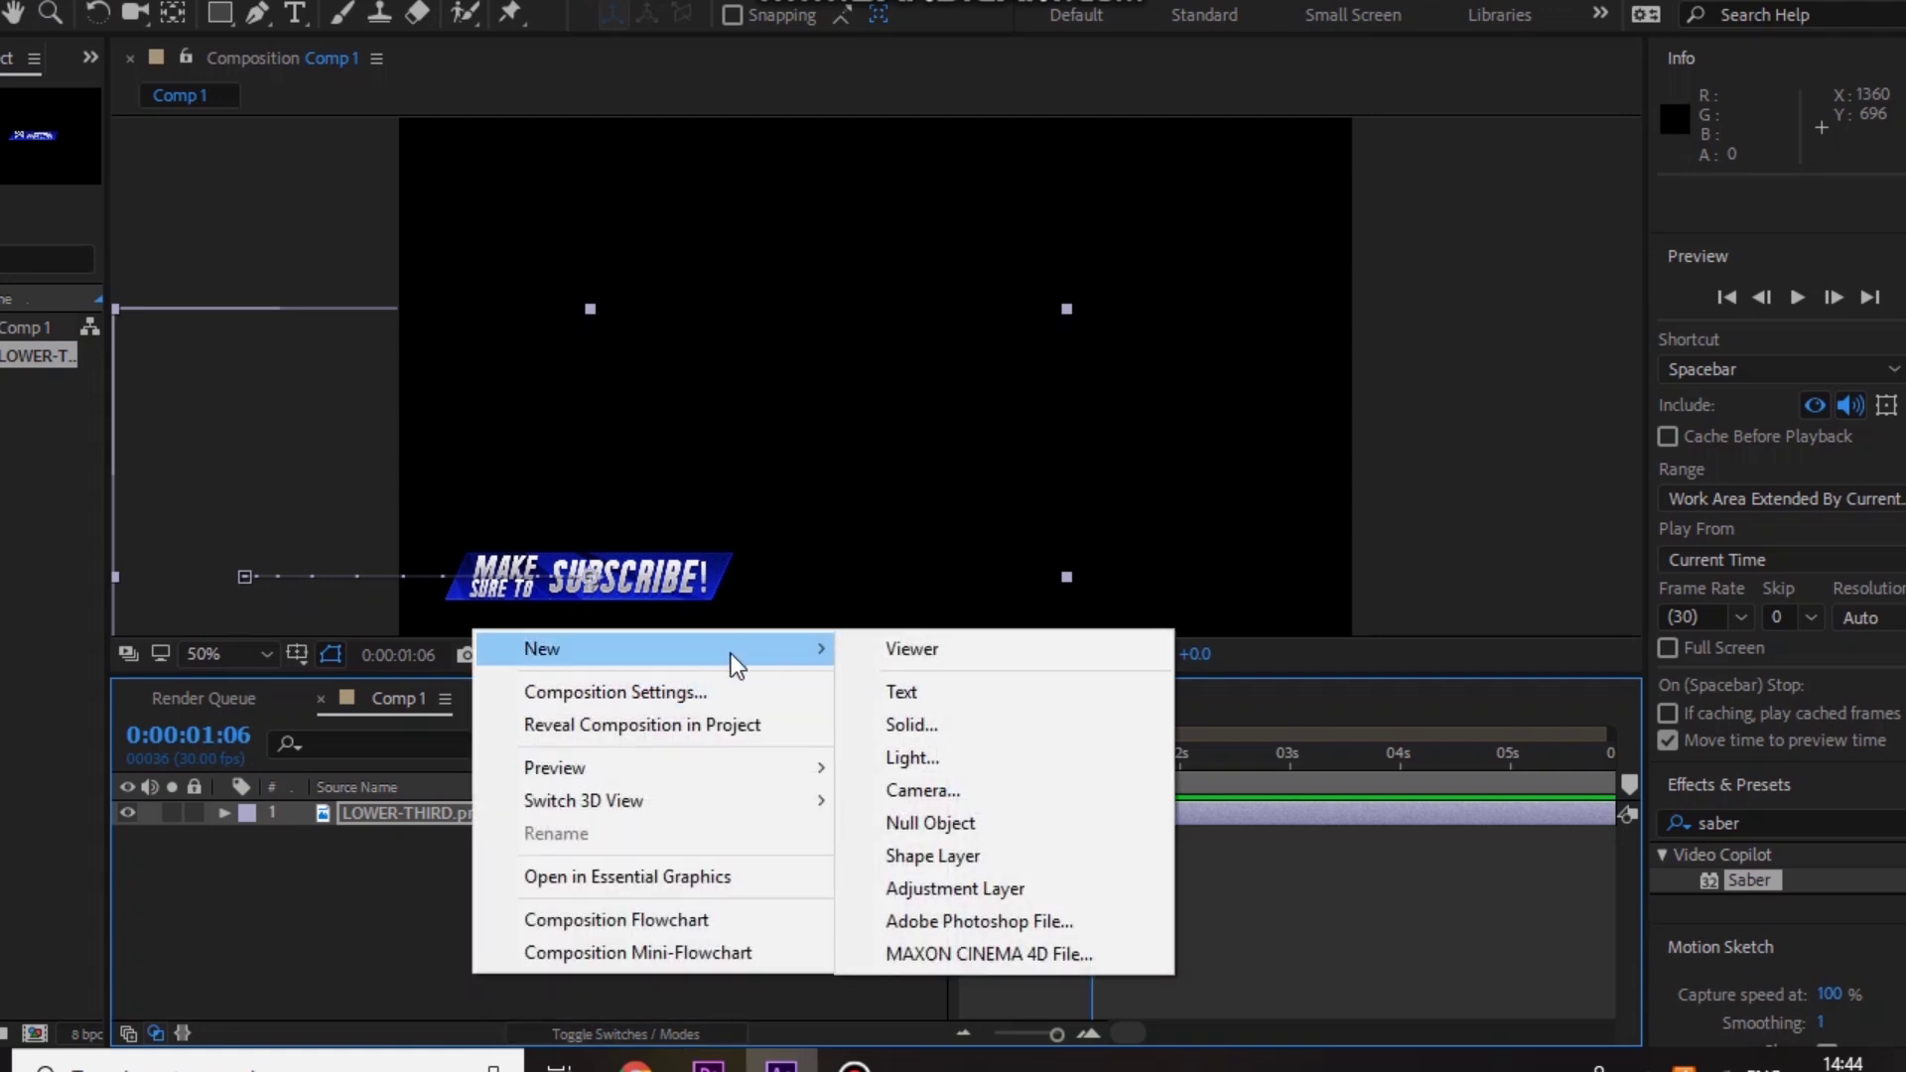
click(963, 726)
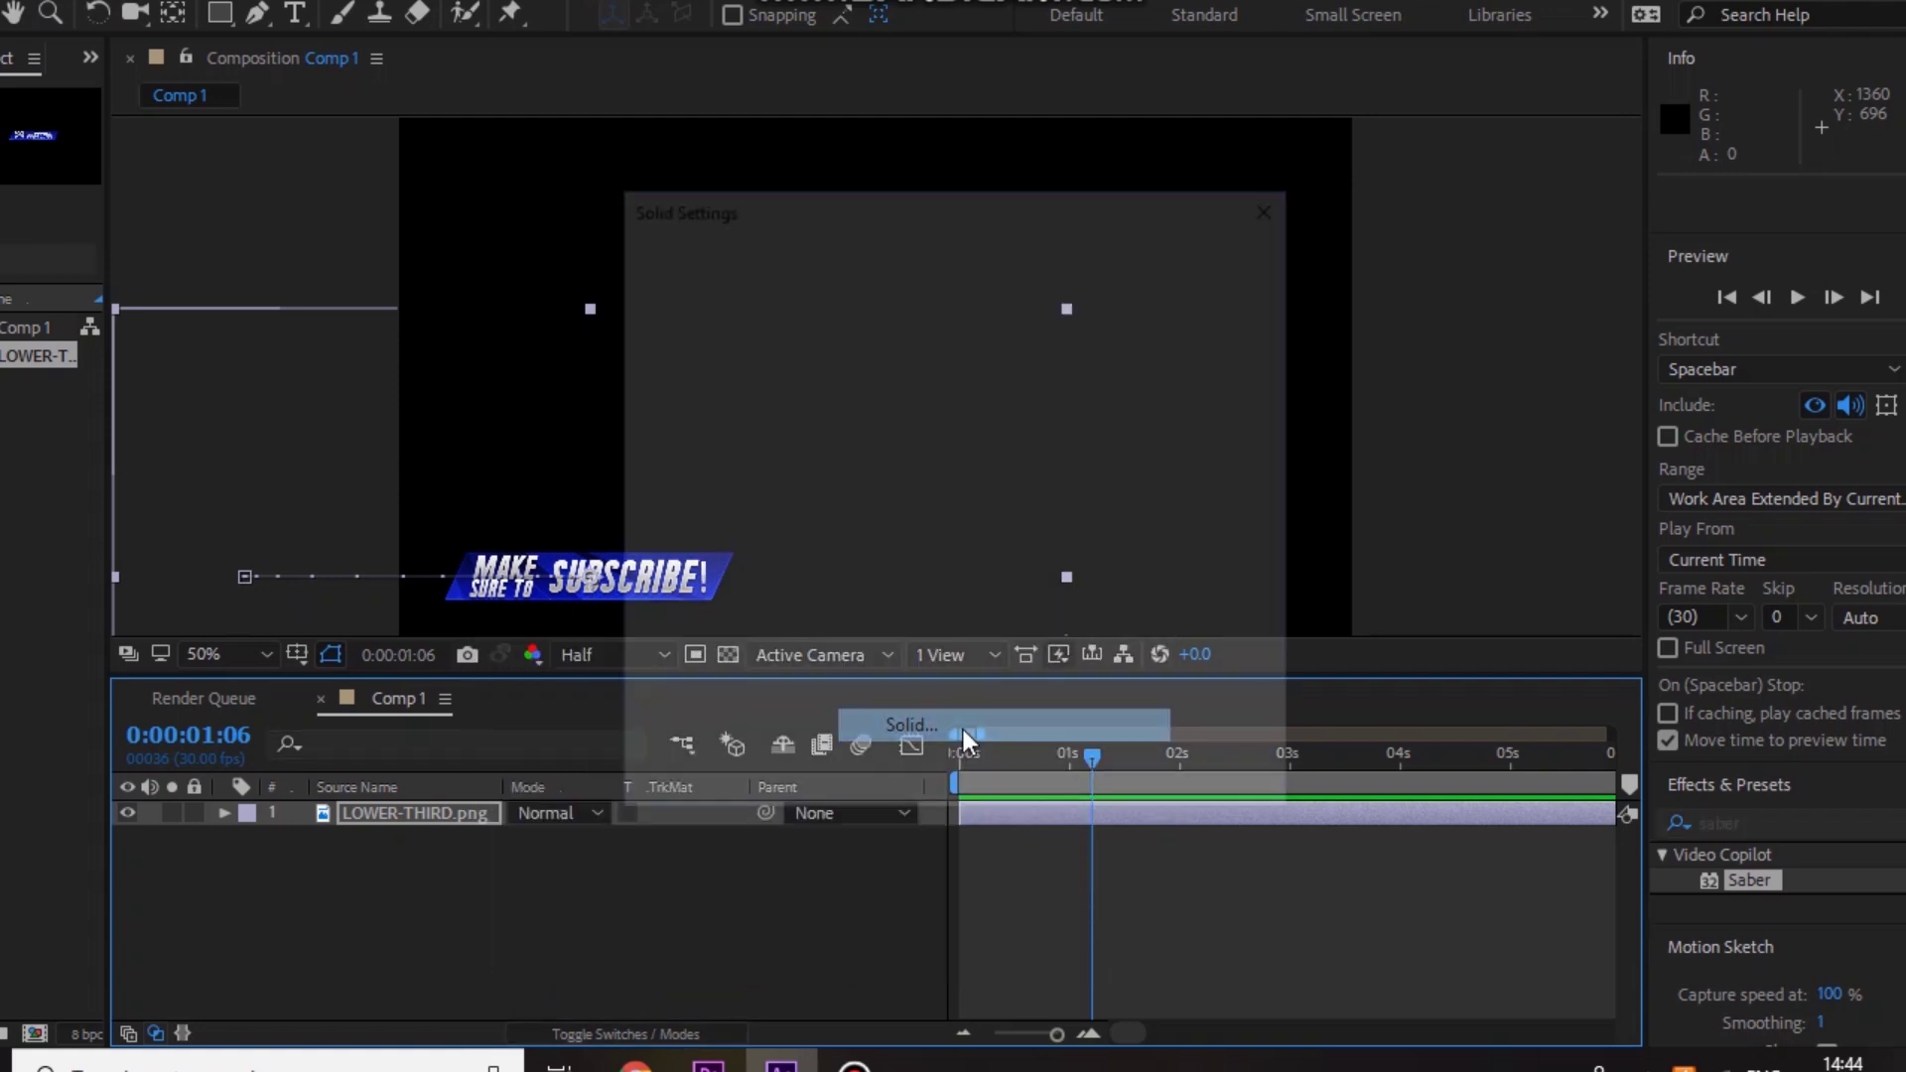
click(1016, 778)
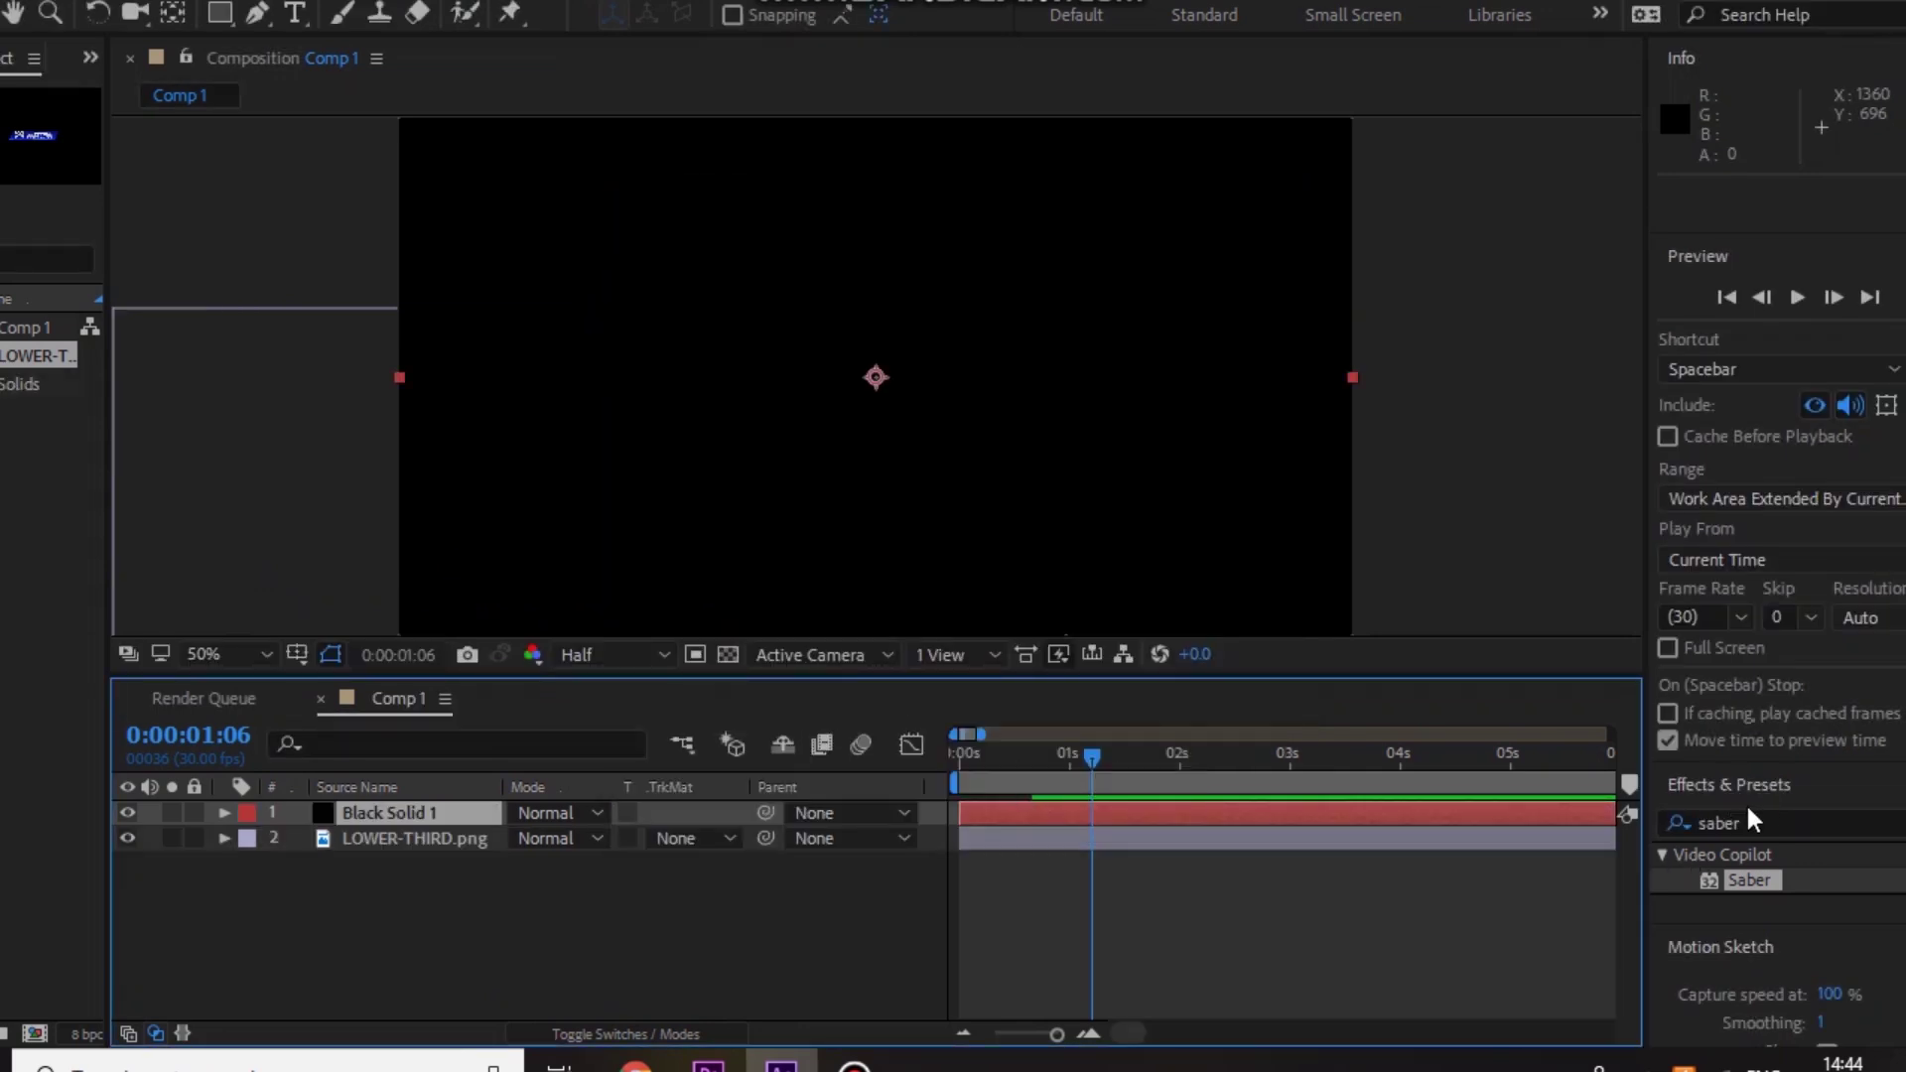
click(1759, 822)
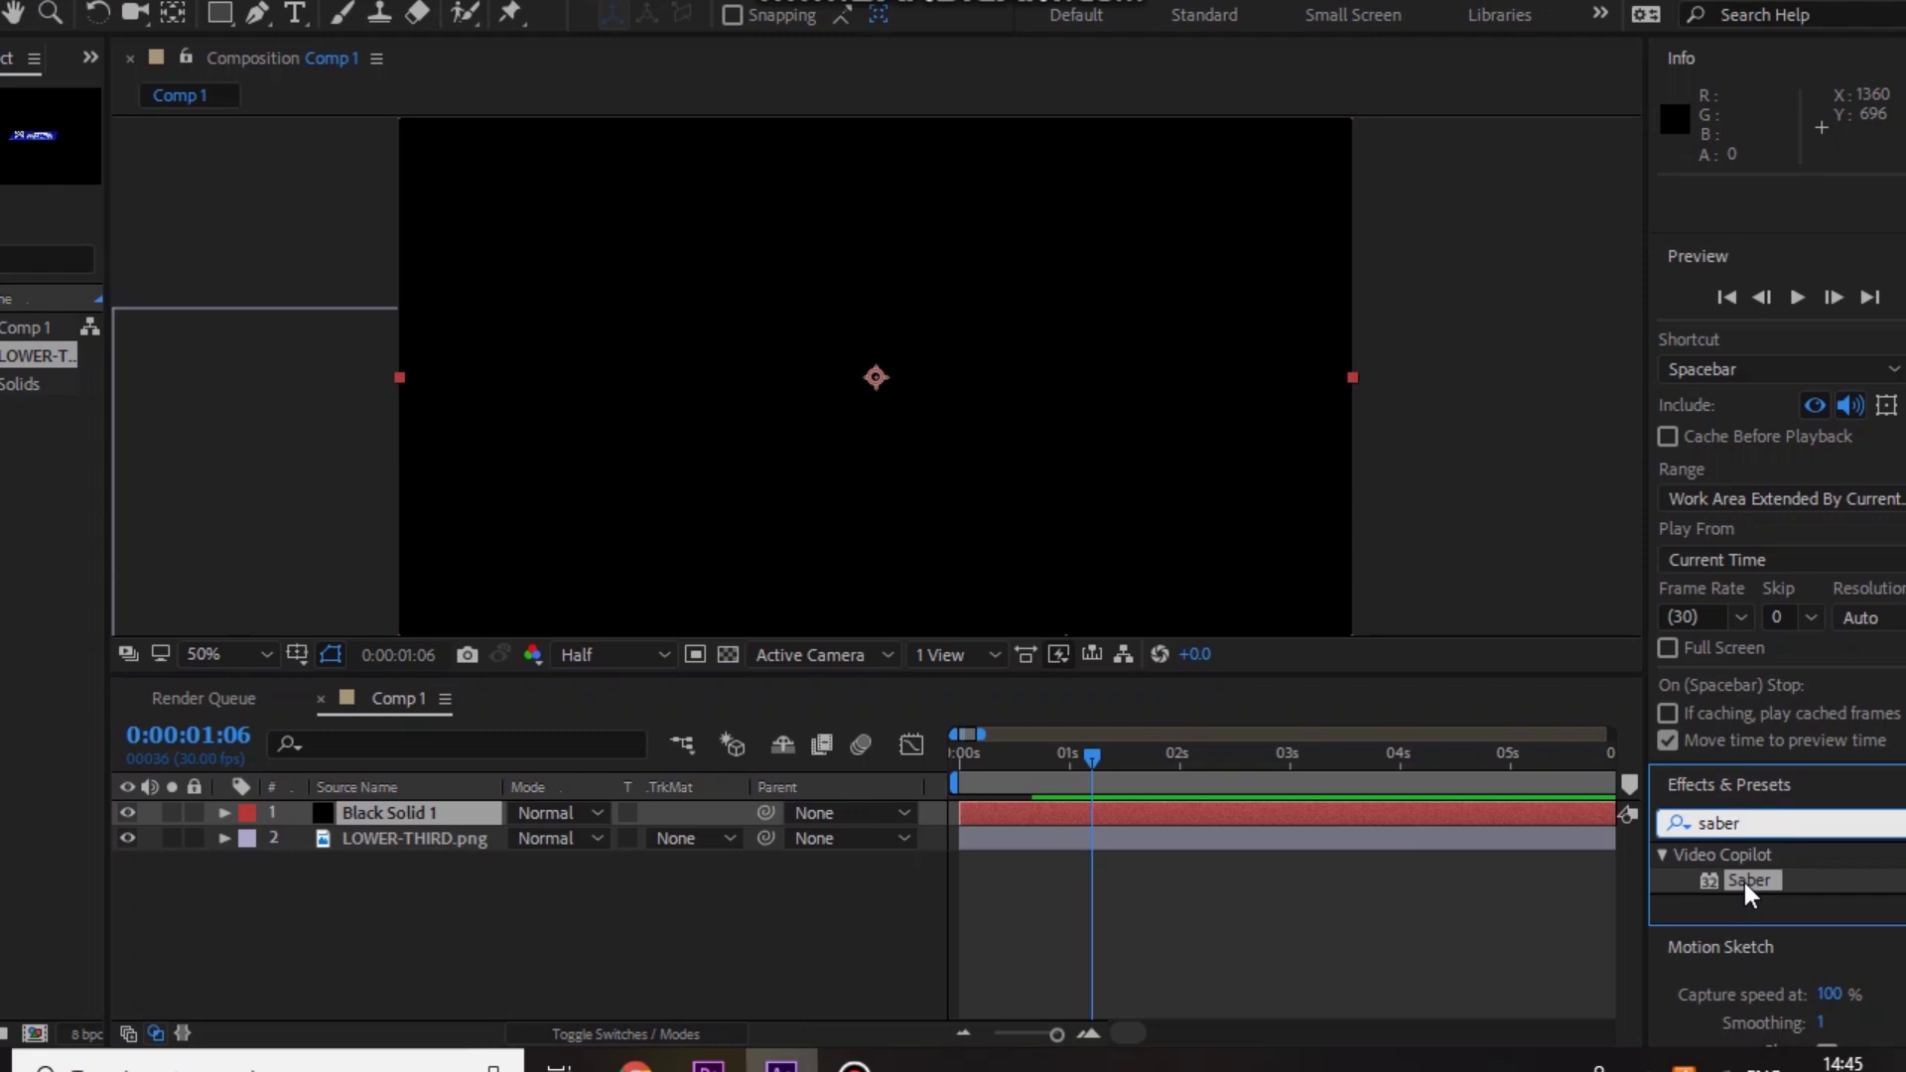
Step: Apply Saber to Black Solid 1 and set its Composite Settings to Transparent
drag(1743, 883, 419, 806)
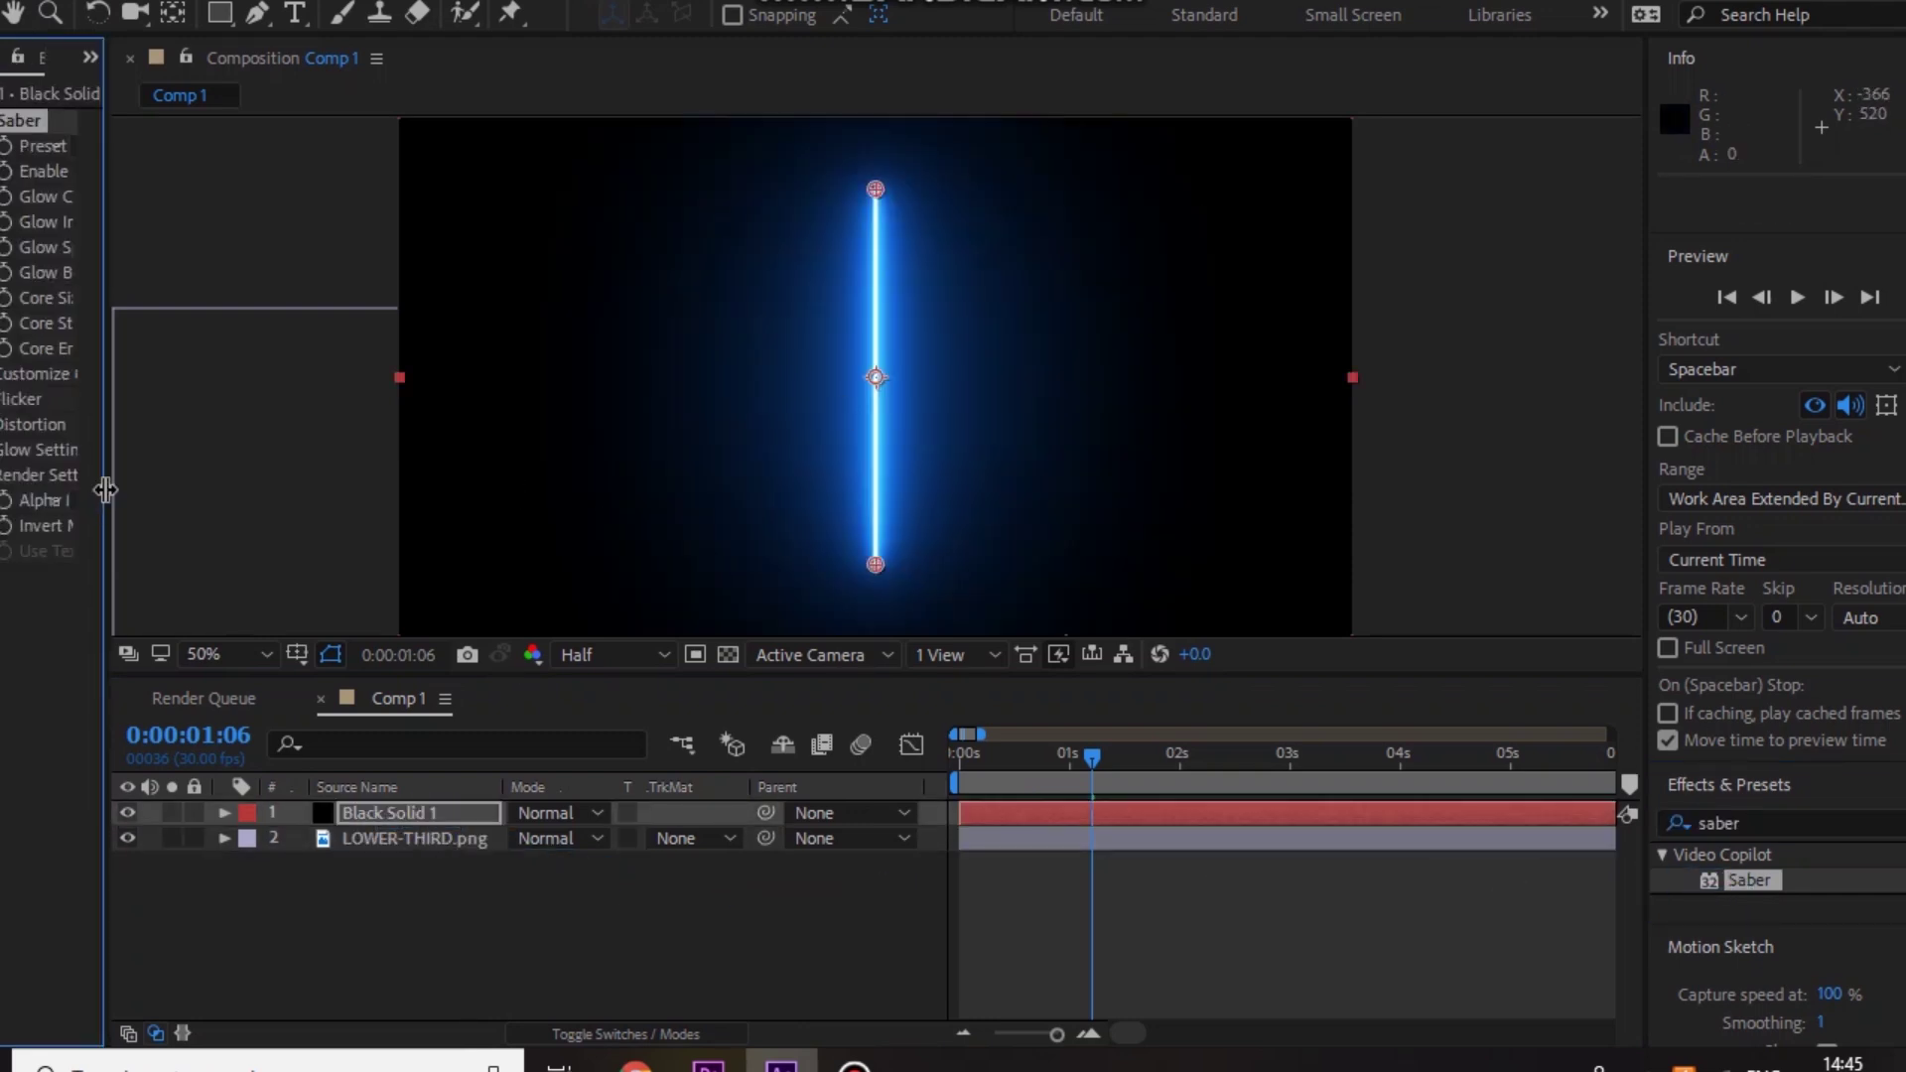
drag(102, 480, 438, 481)
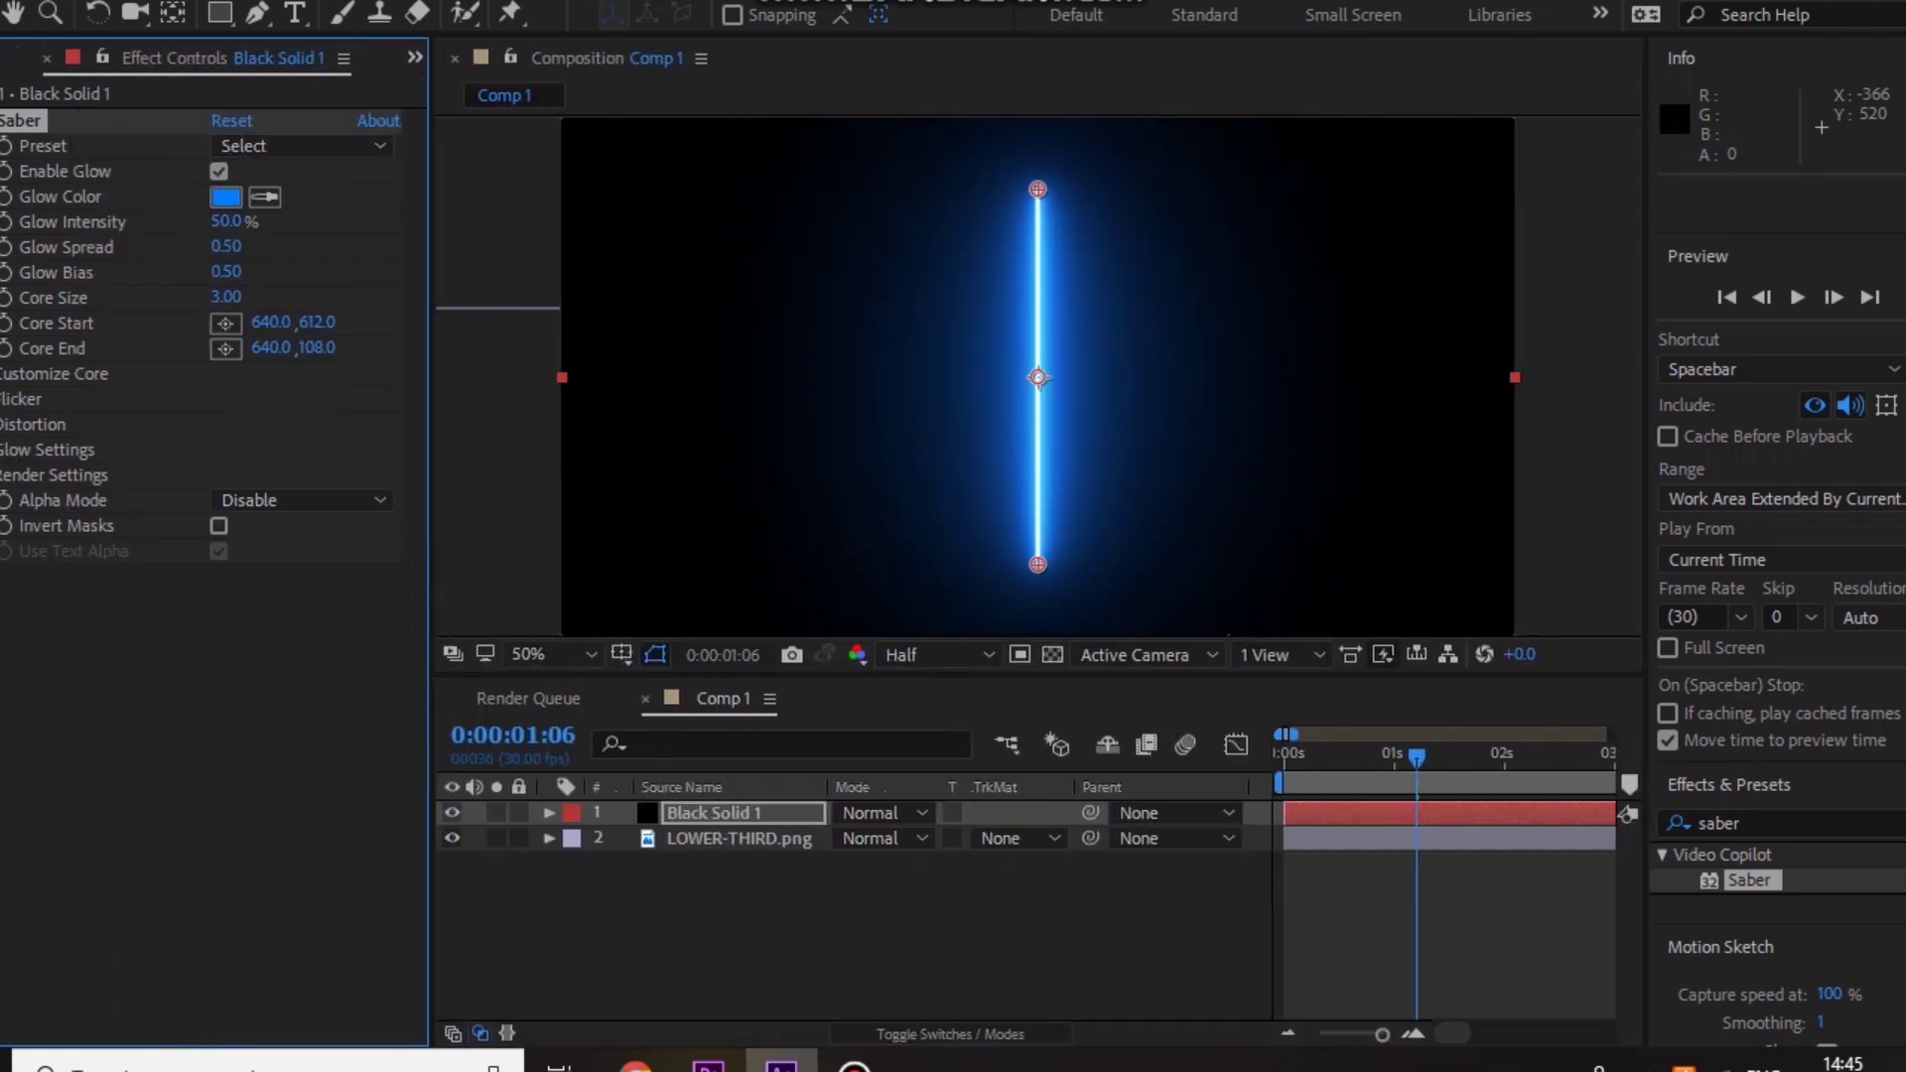
click(8, 475)
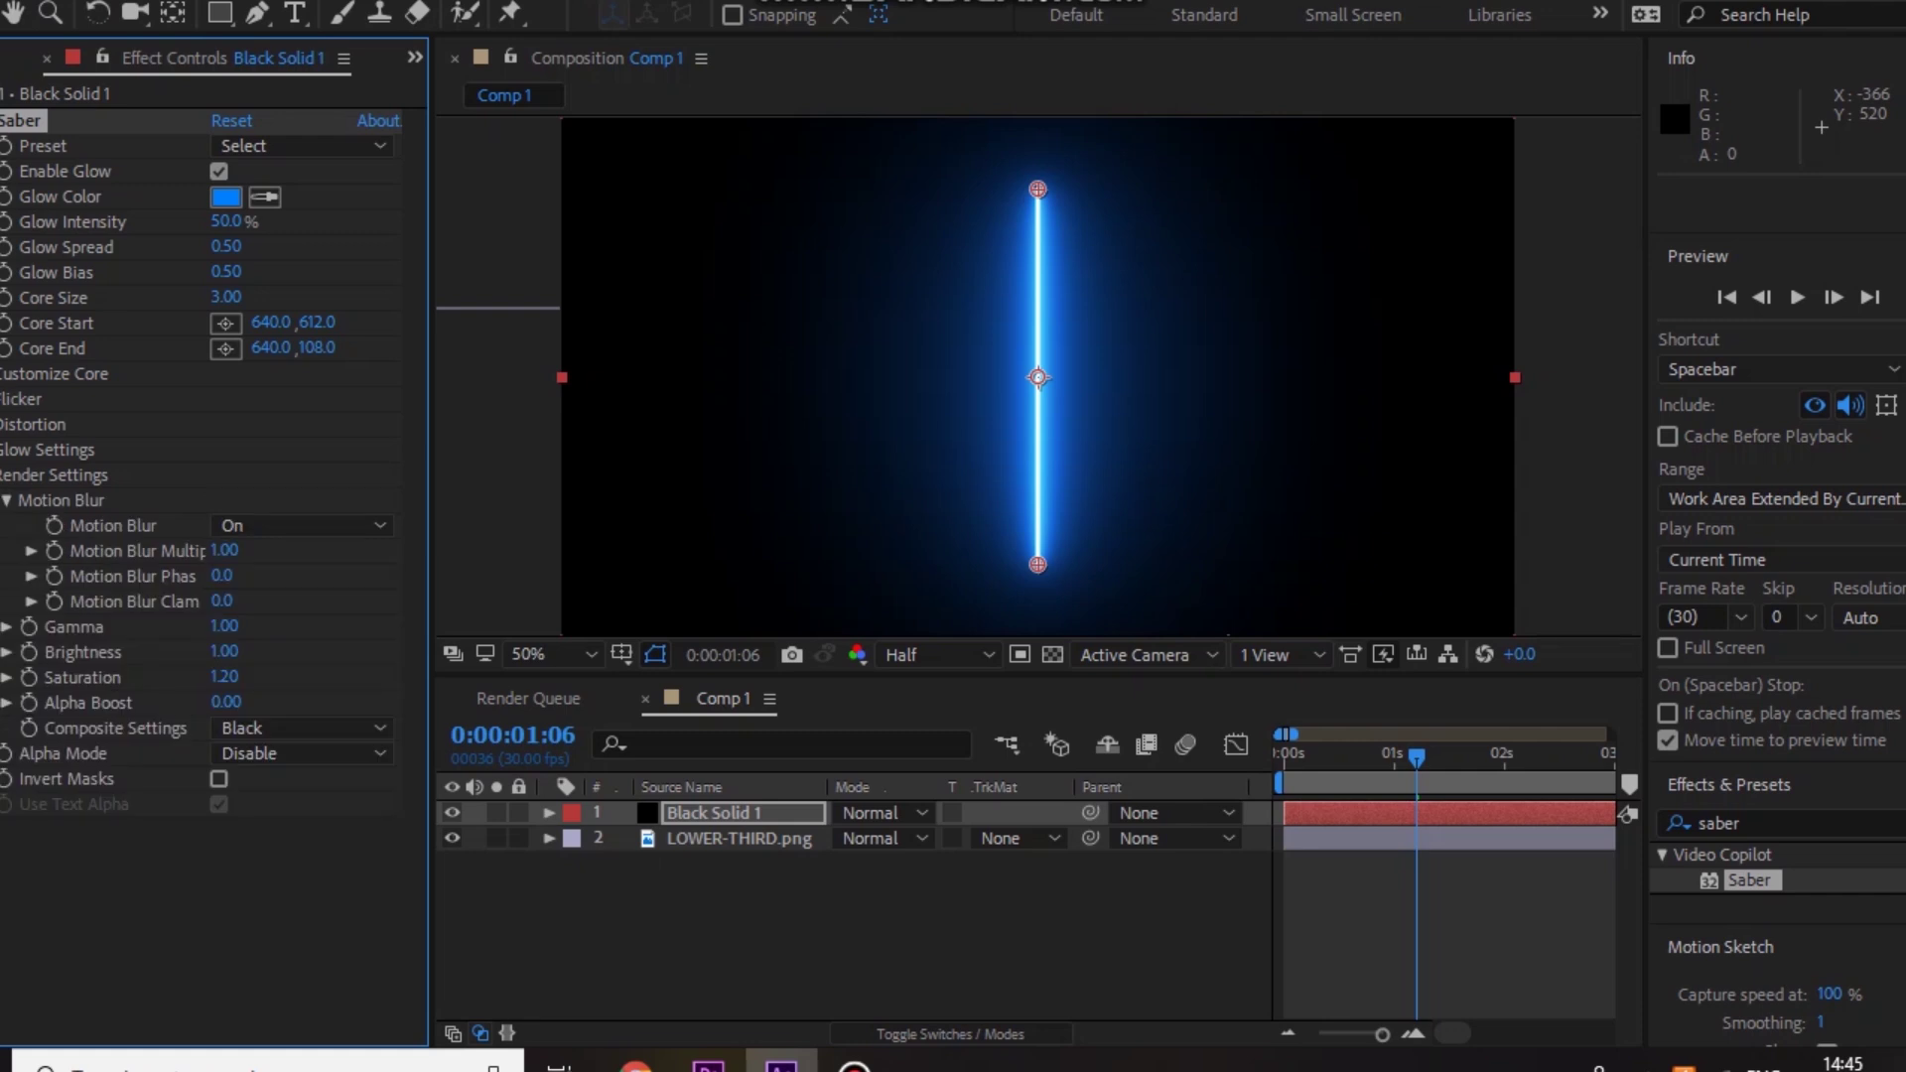
click(276, 725)
click(293, 761)
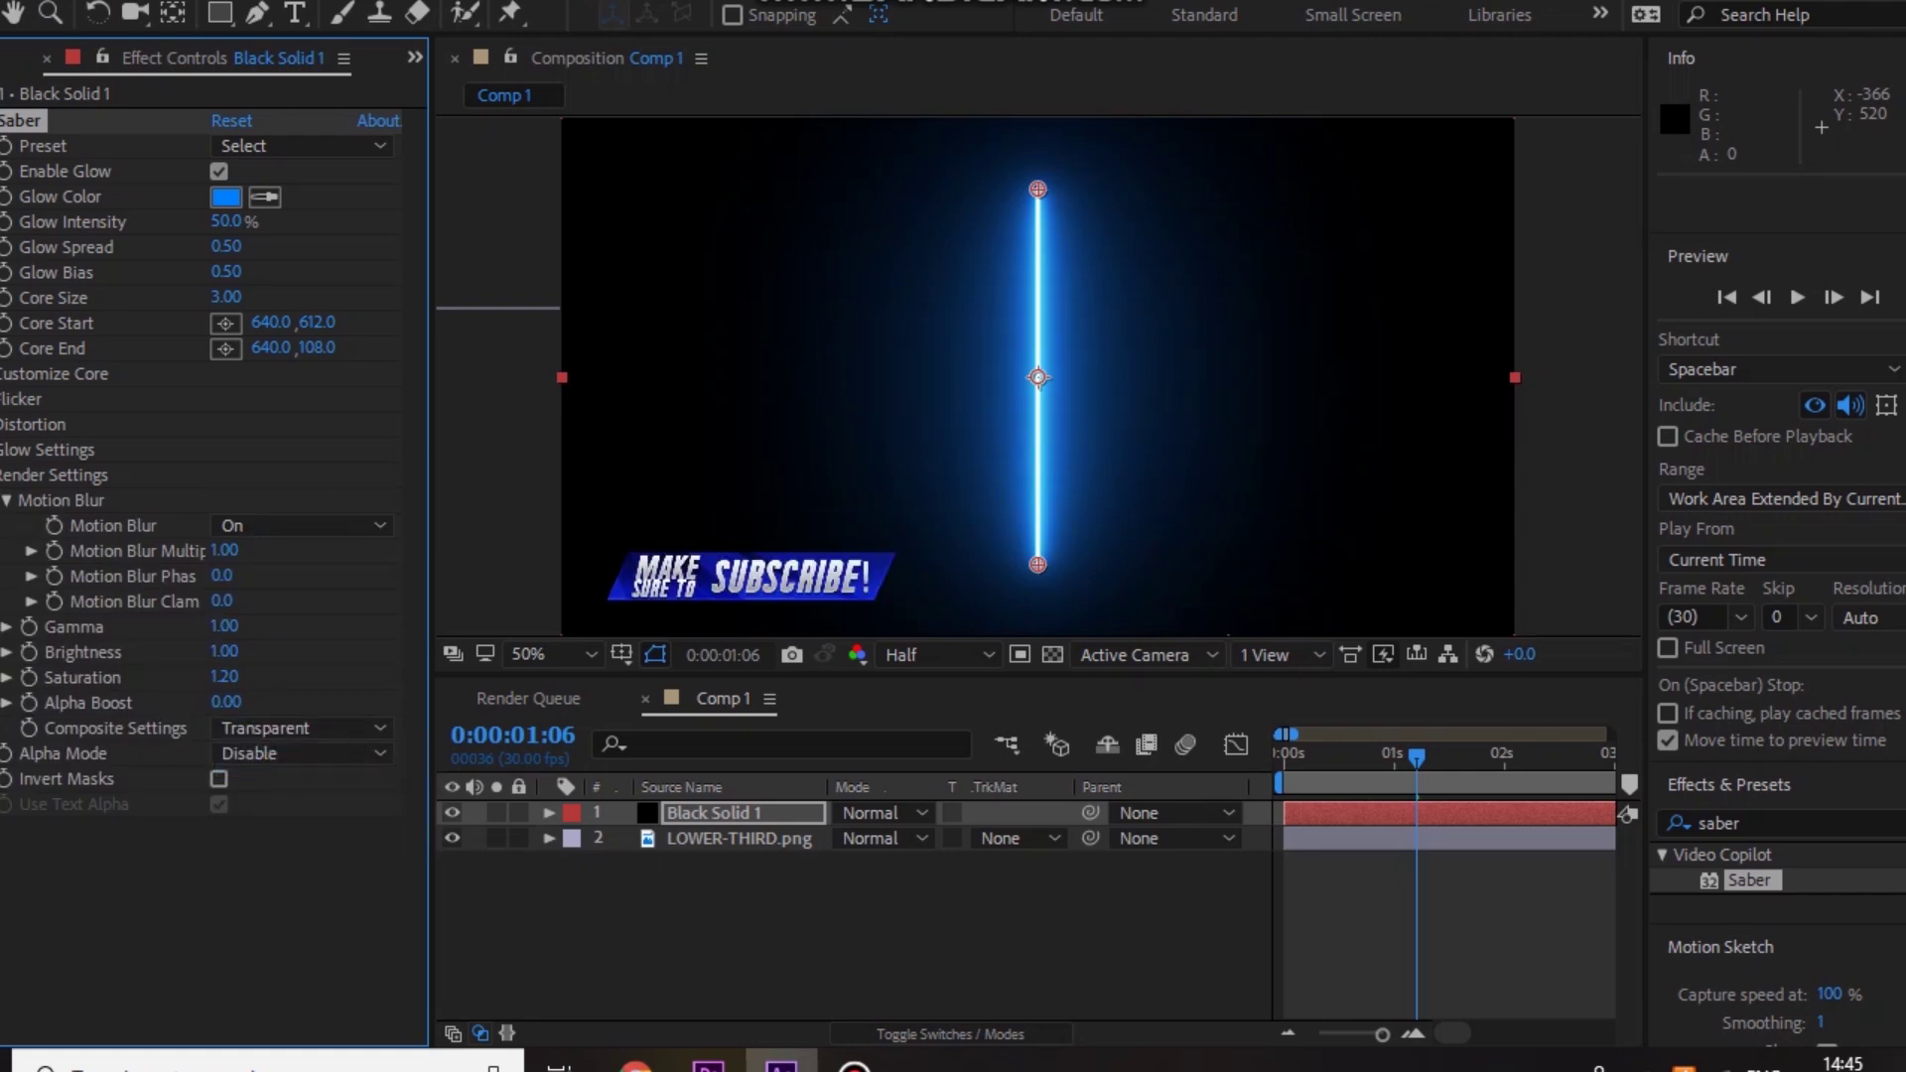
click(49, 474)
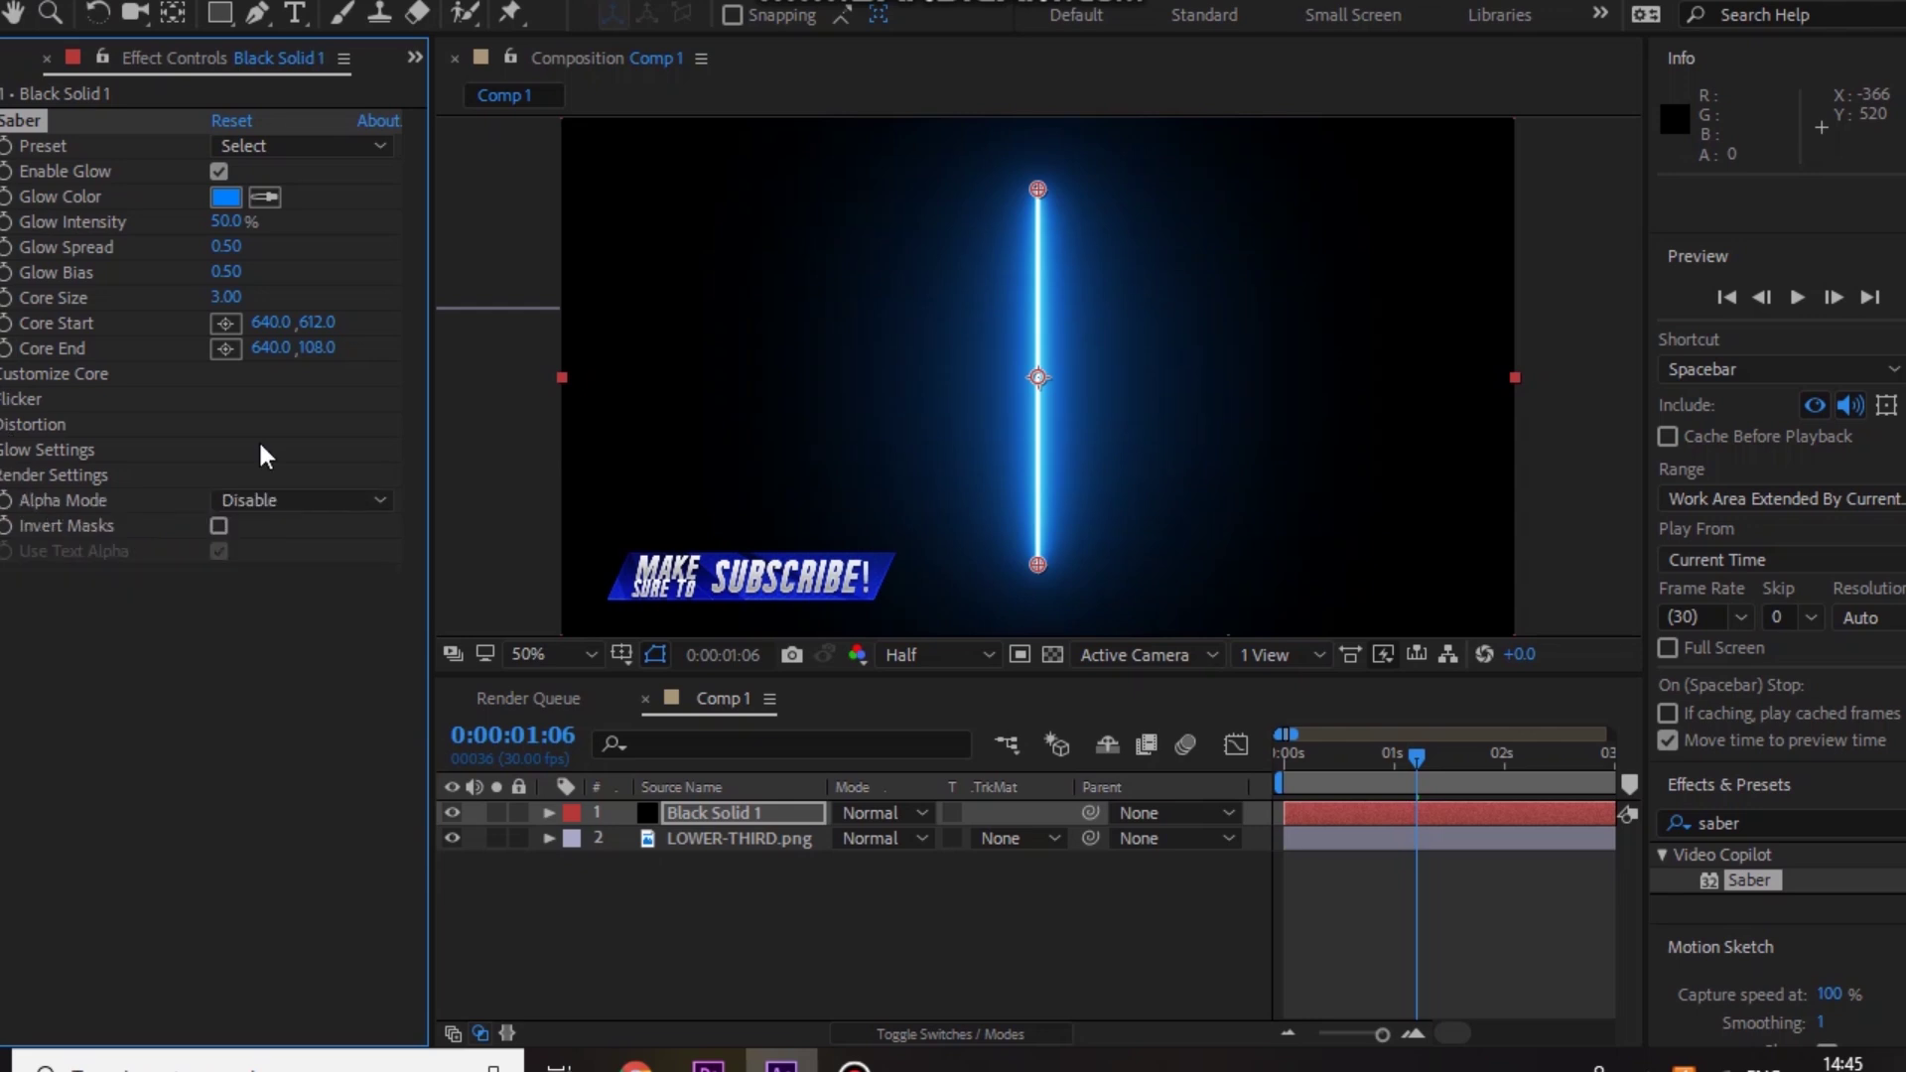
click(256, 12)
Step: Zoom the composition view to 200% and center the MAKE SURE TO SUBSCRIBE! banner
key(slash)
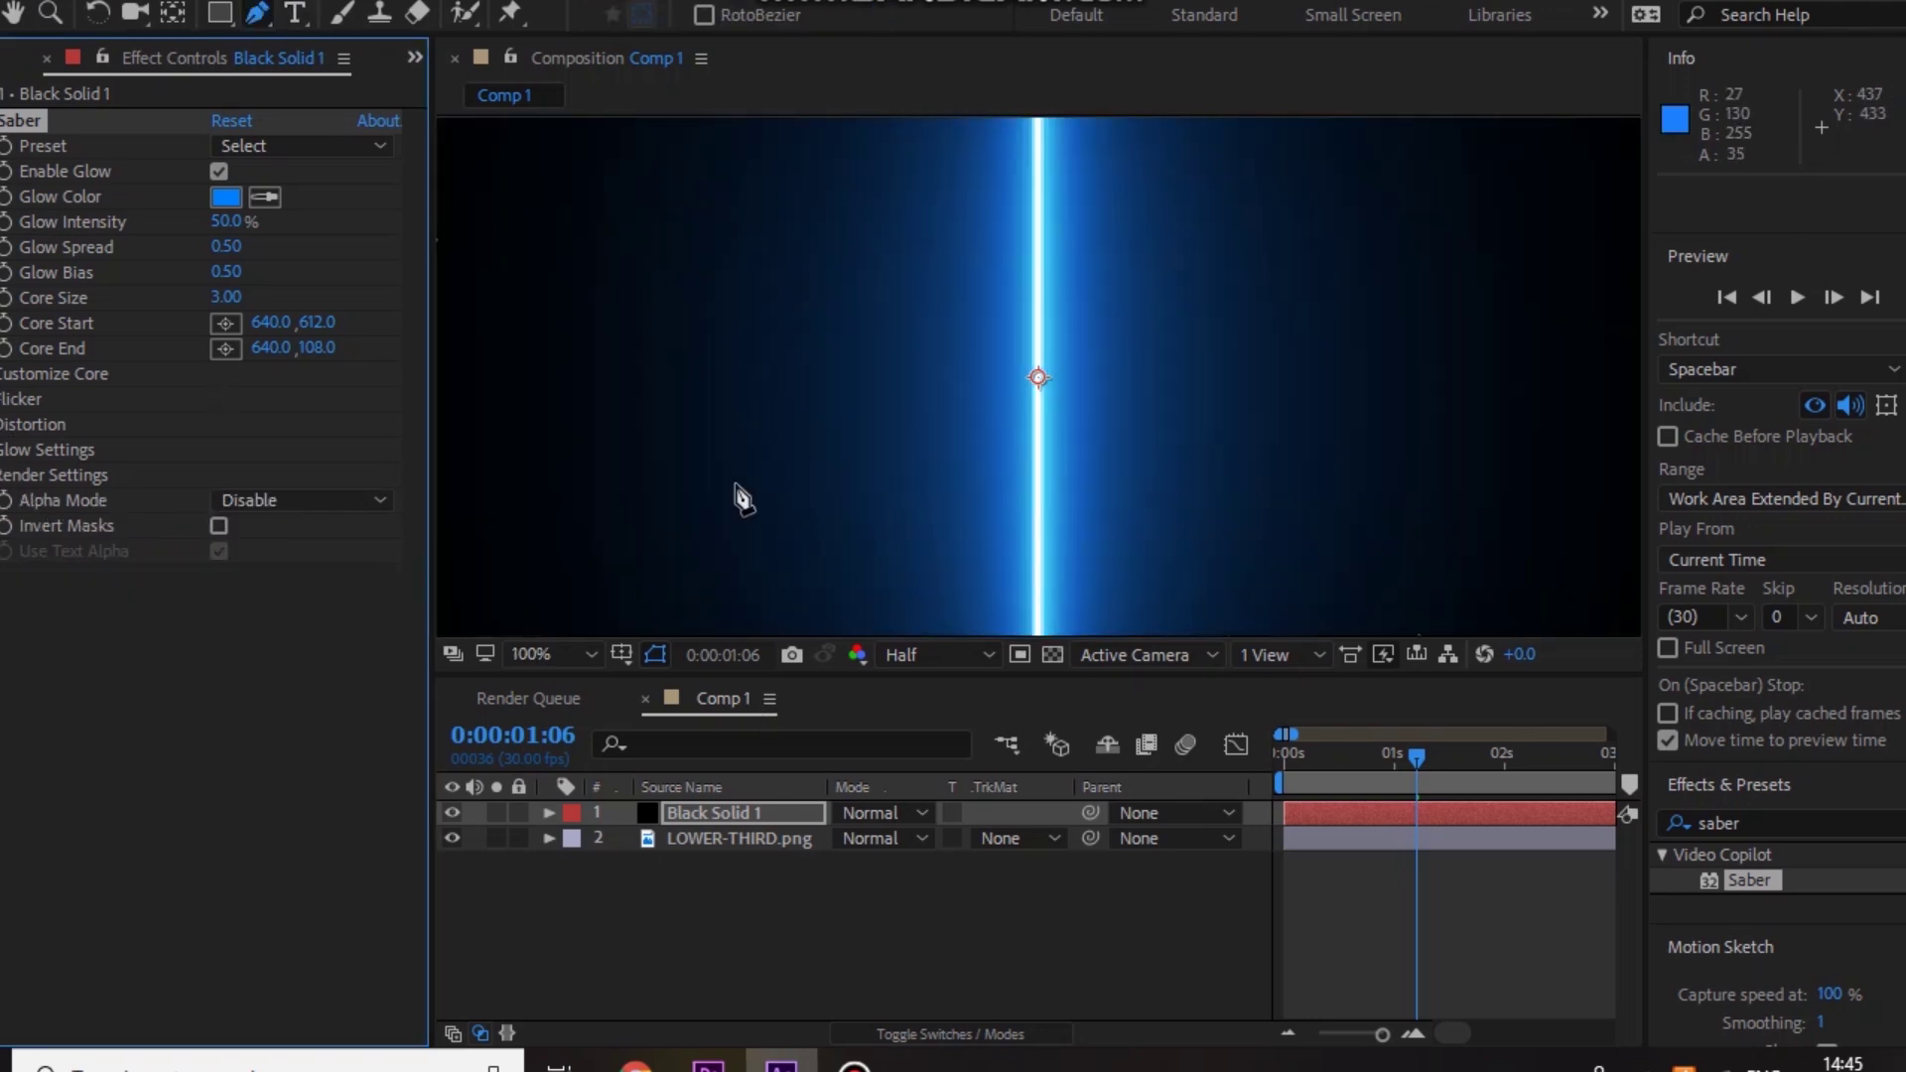
key(h)
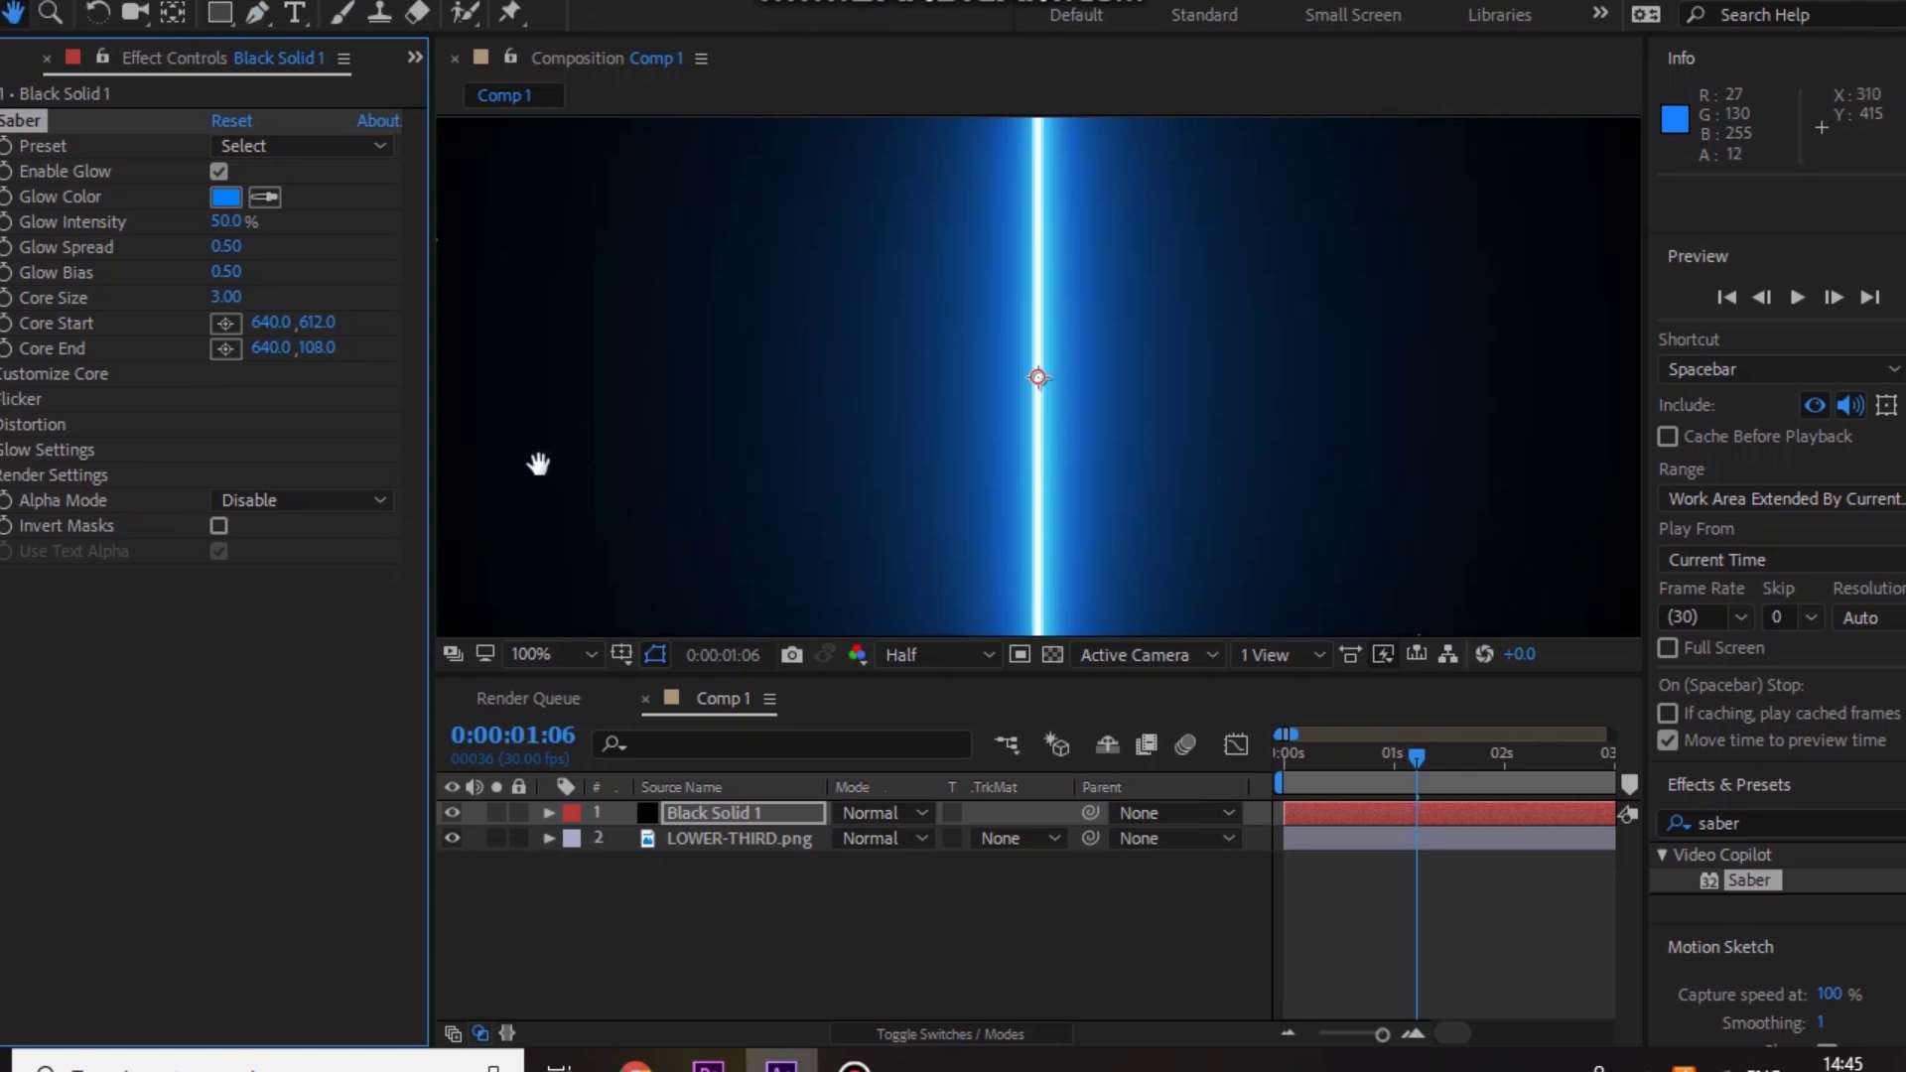
drag(536, 467, 965, 461)
click(256, 12)
key(period)
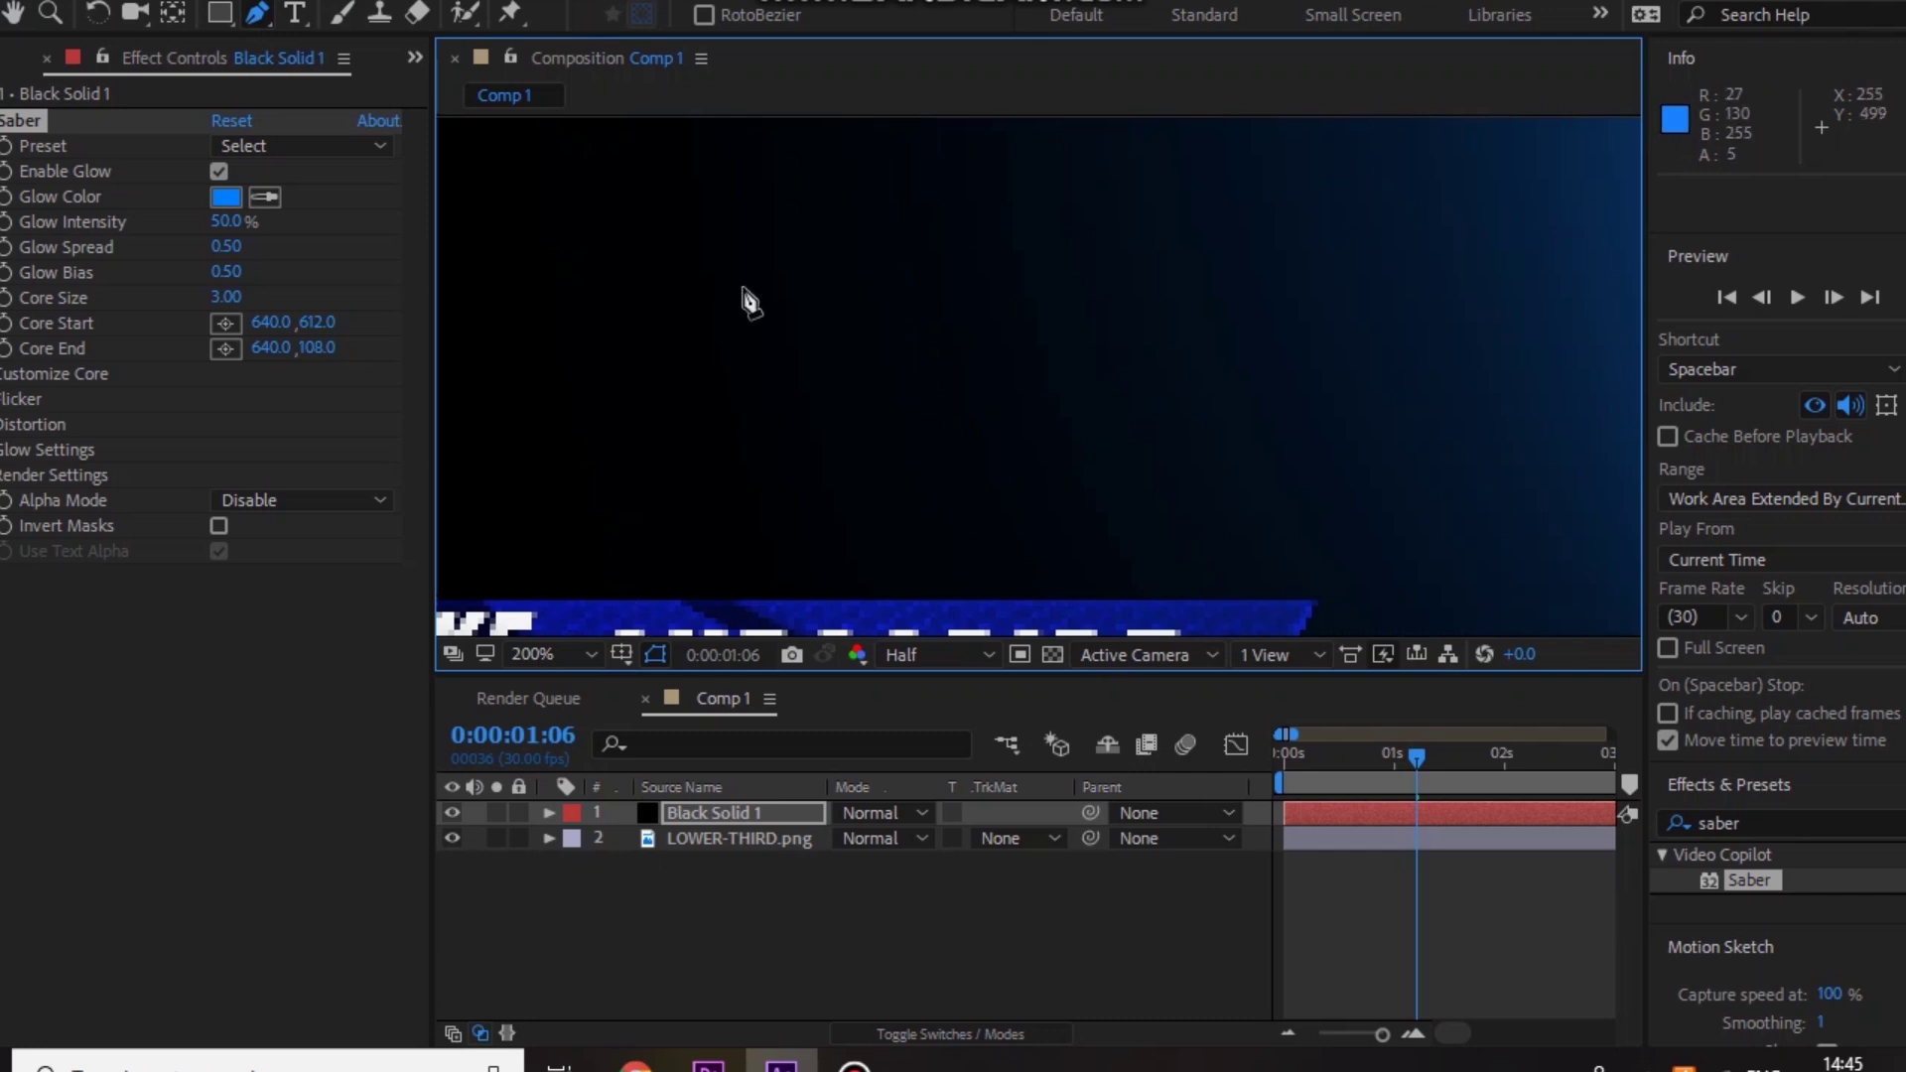
key(h)
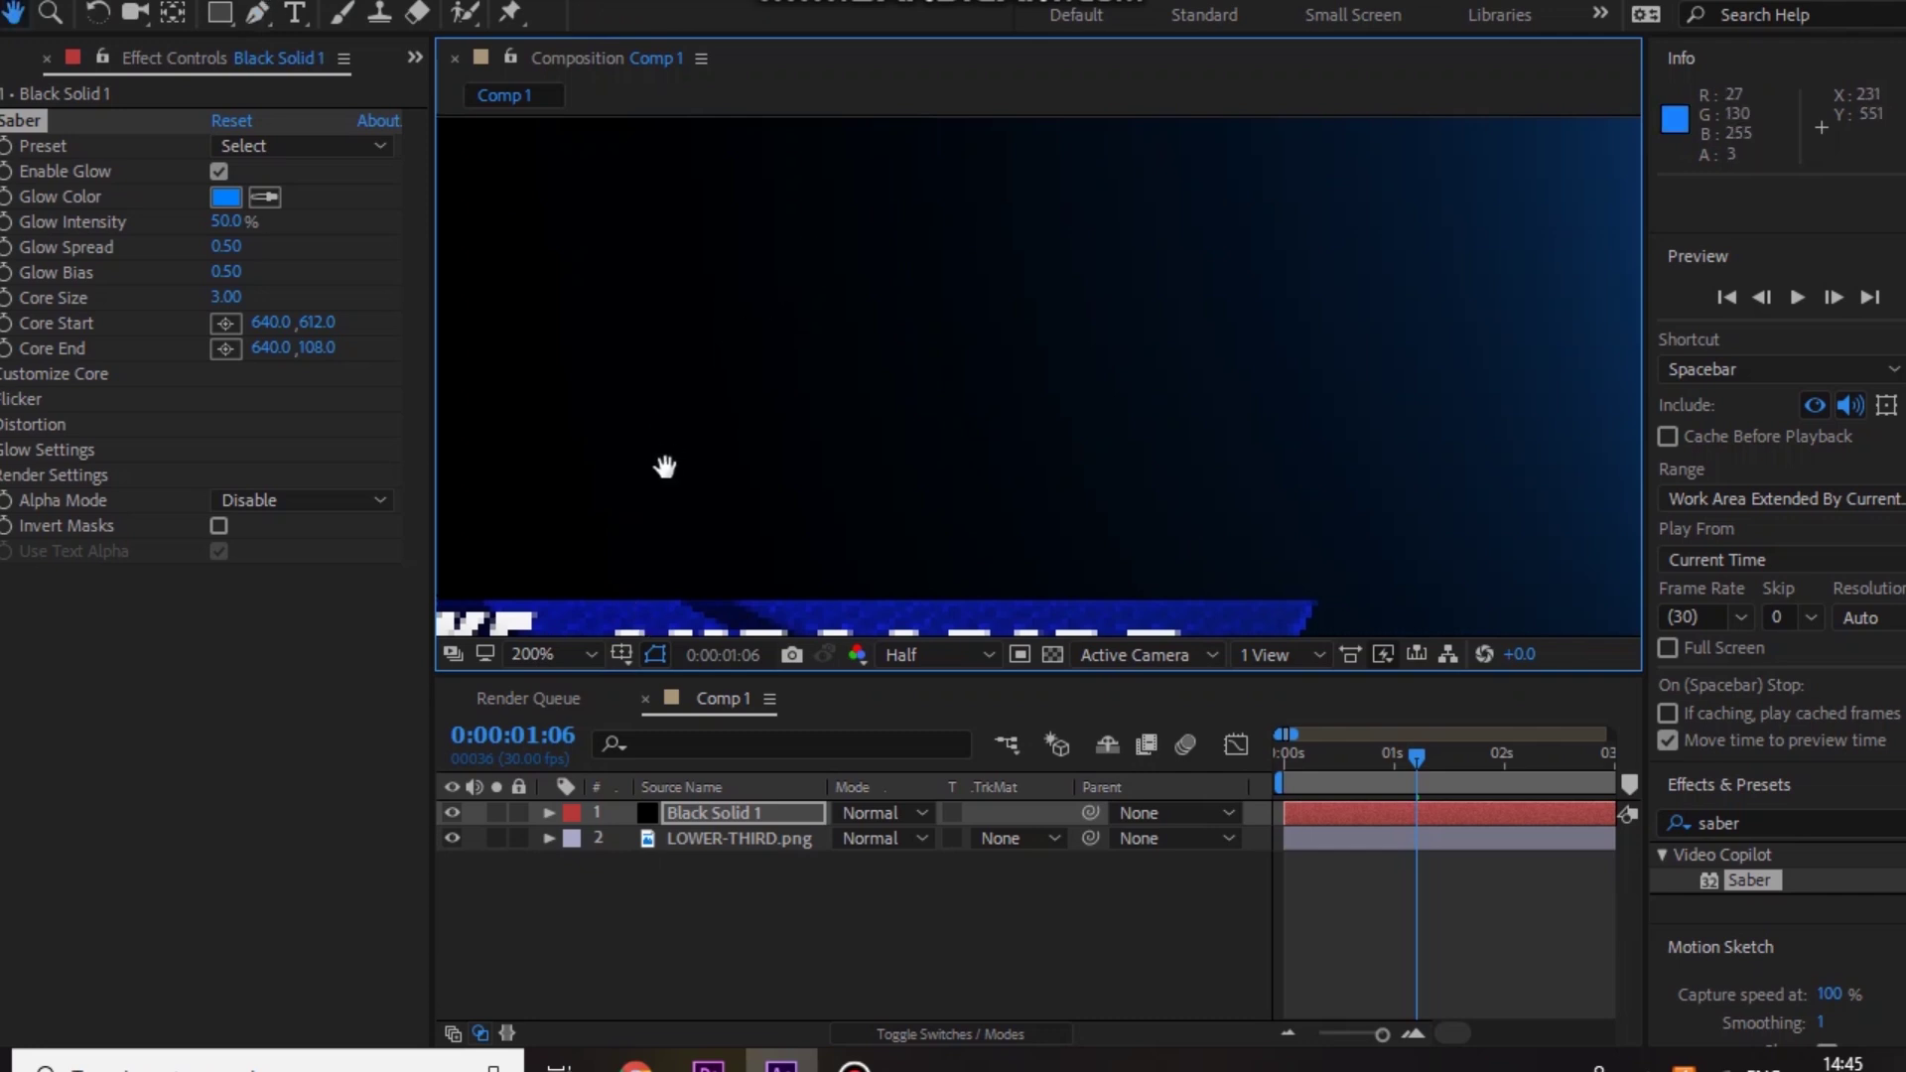
drag(681, 426, 962, 179)
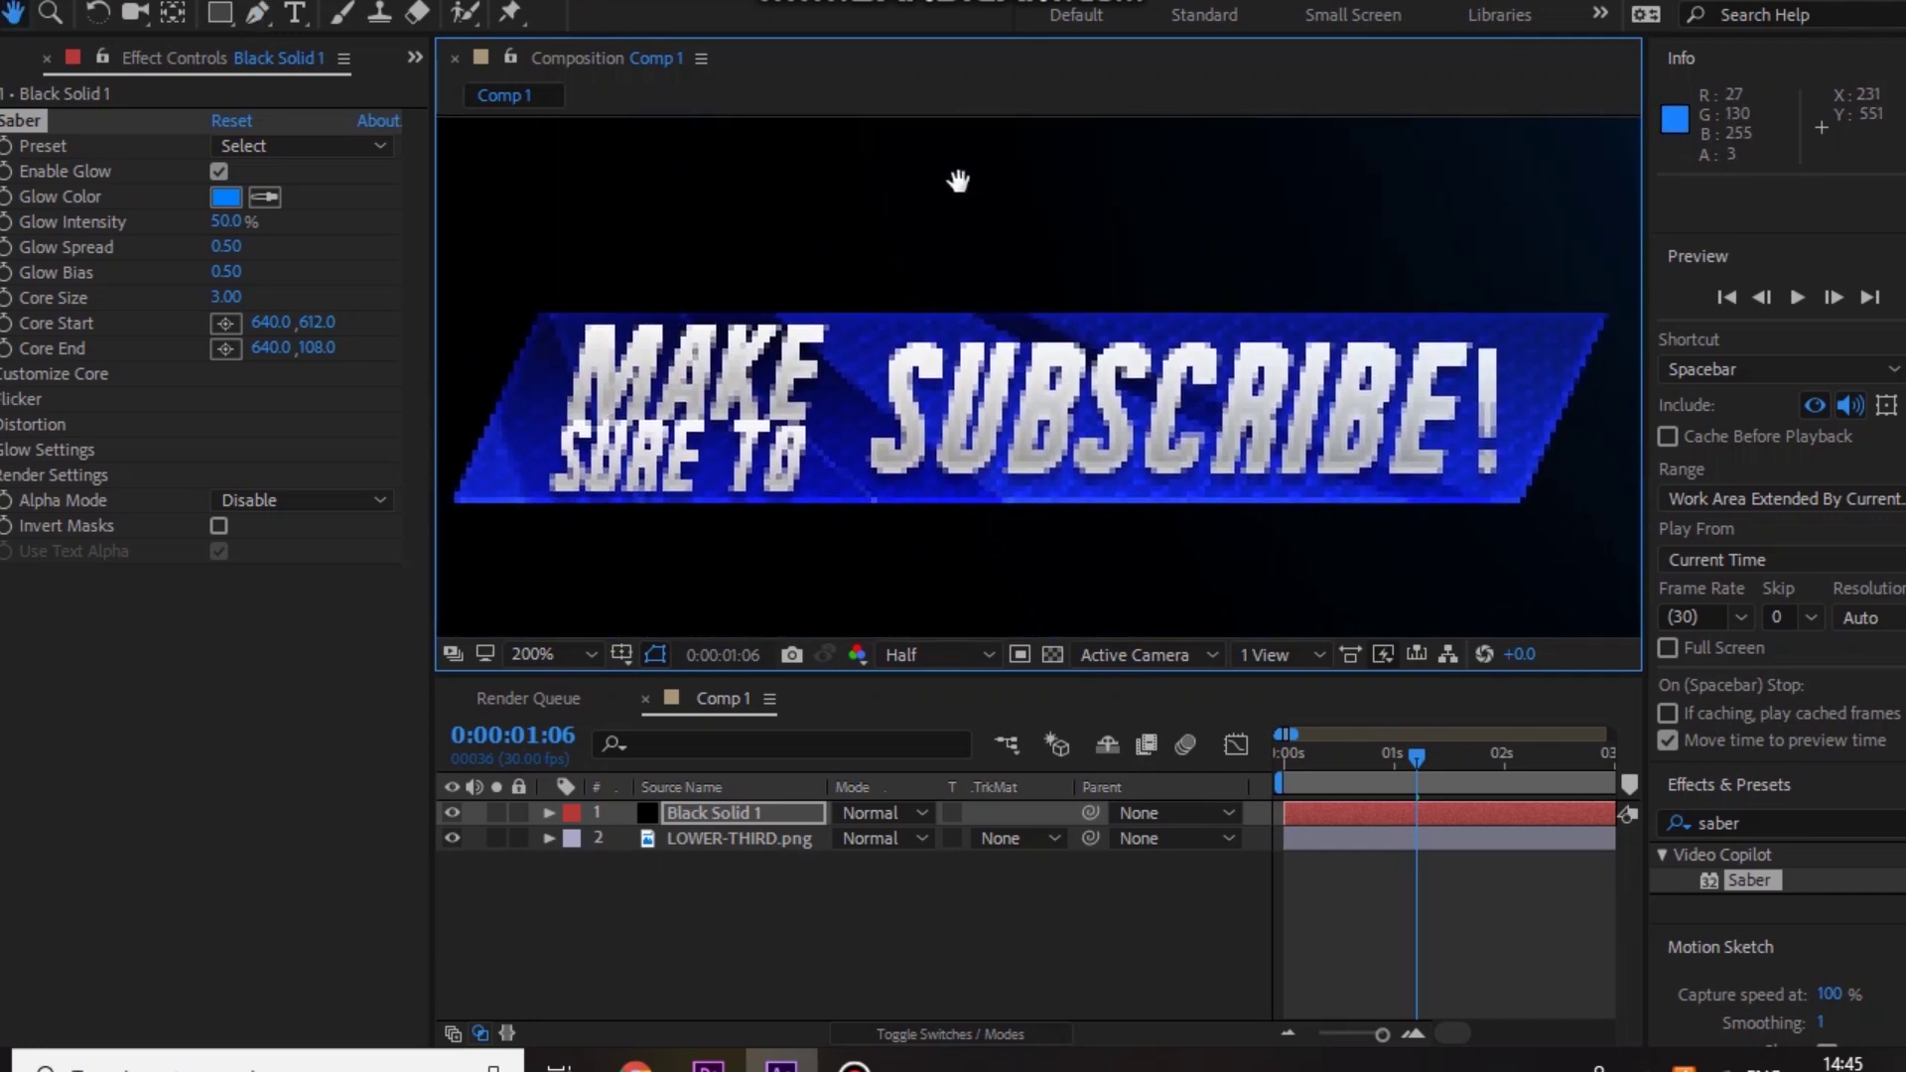
click(256, 11)
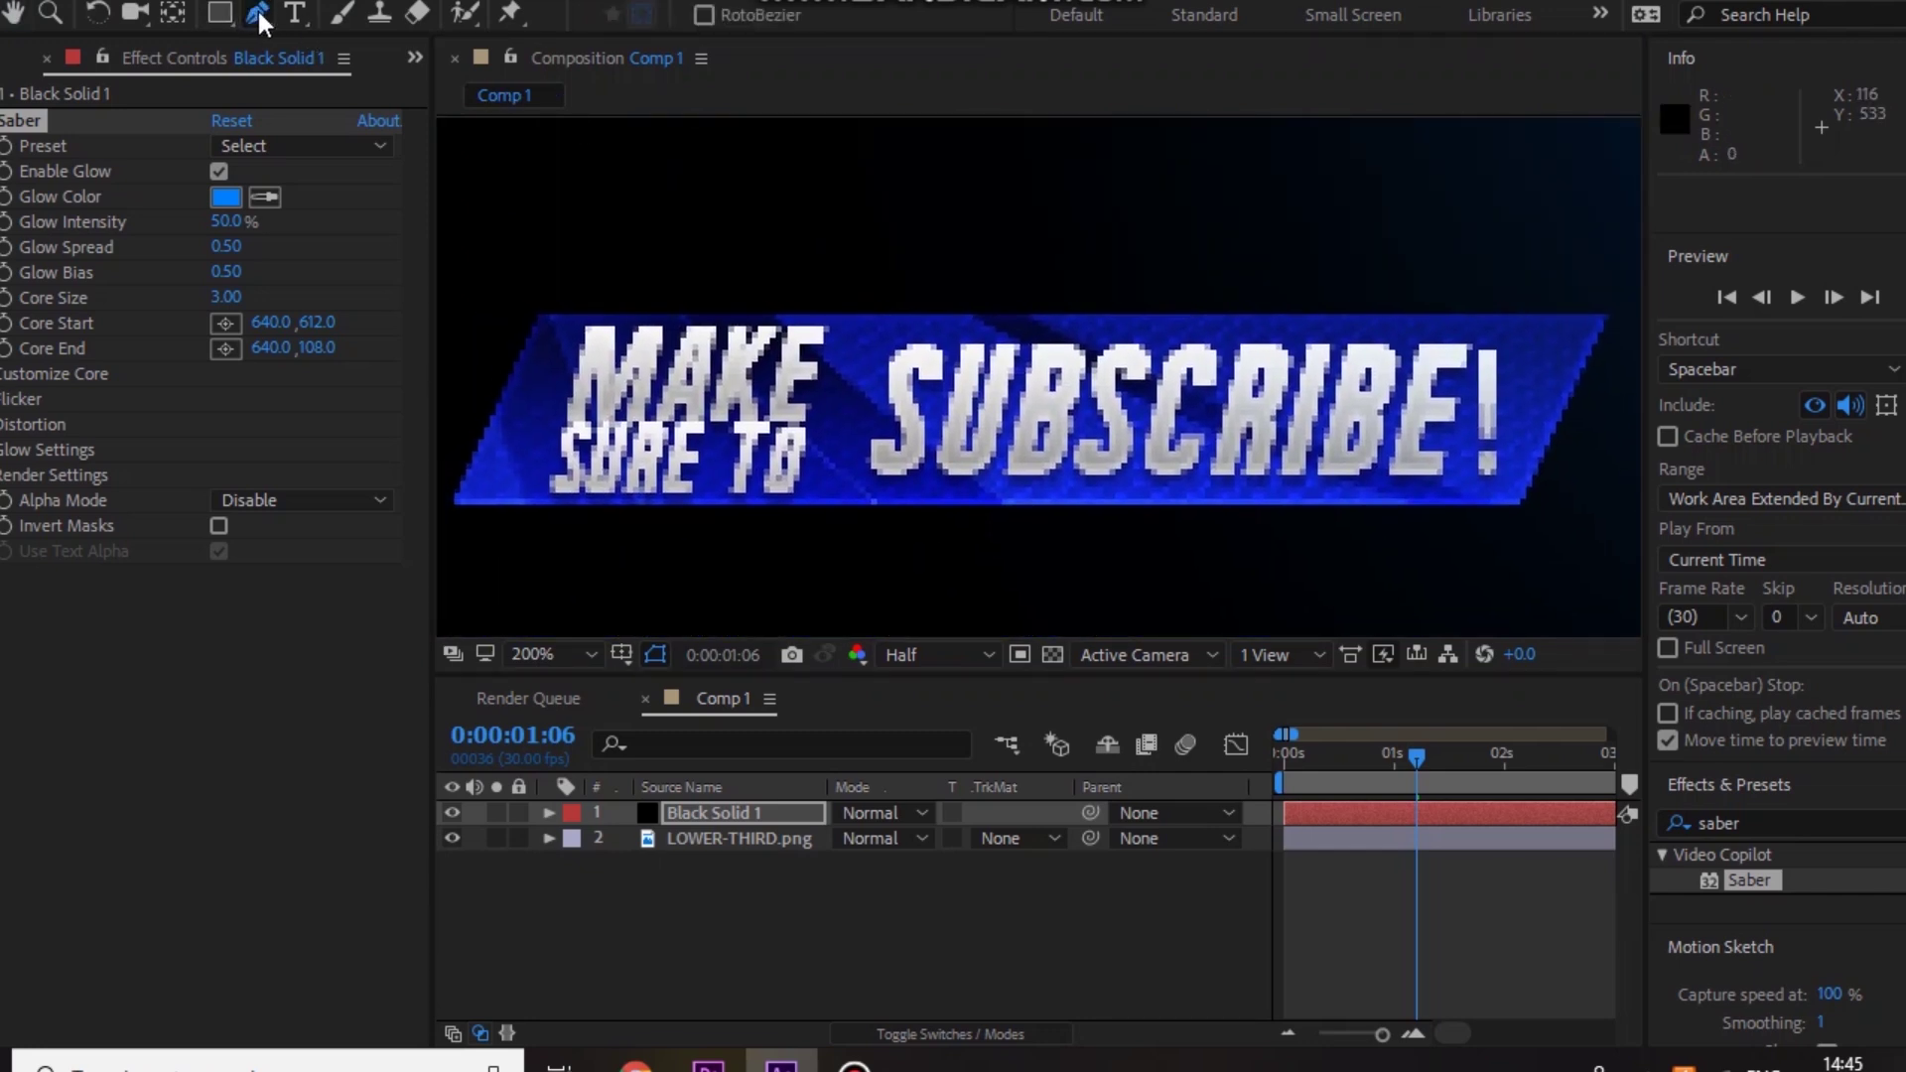
Step: Draw a closed four-point Mask 1 on the banner's bottom-left, top-left, top-right, and bottom-right corners
click(452, 501)
click(541, 315)
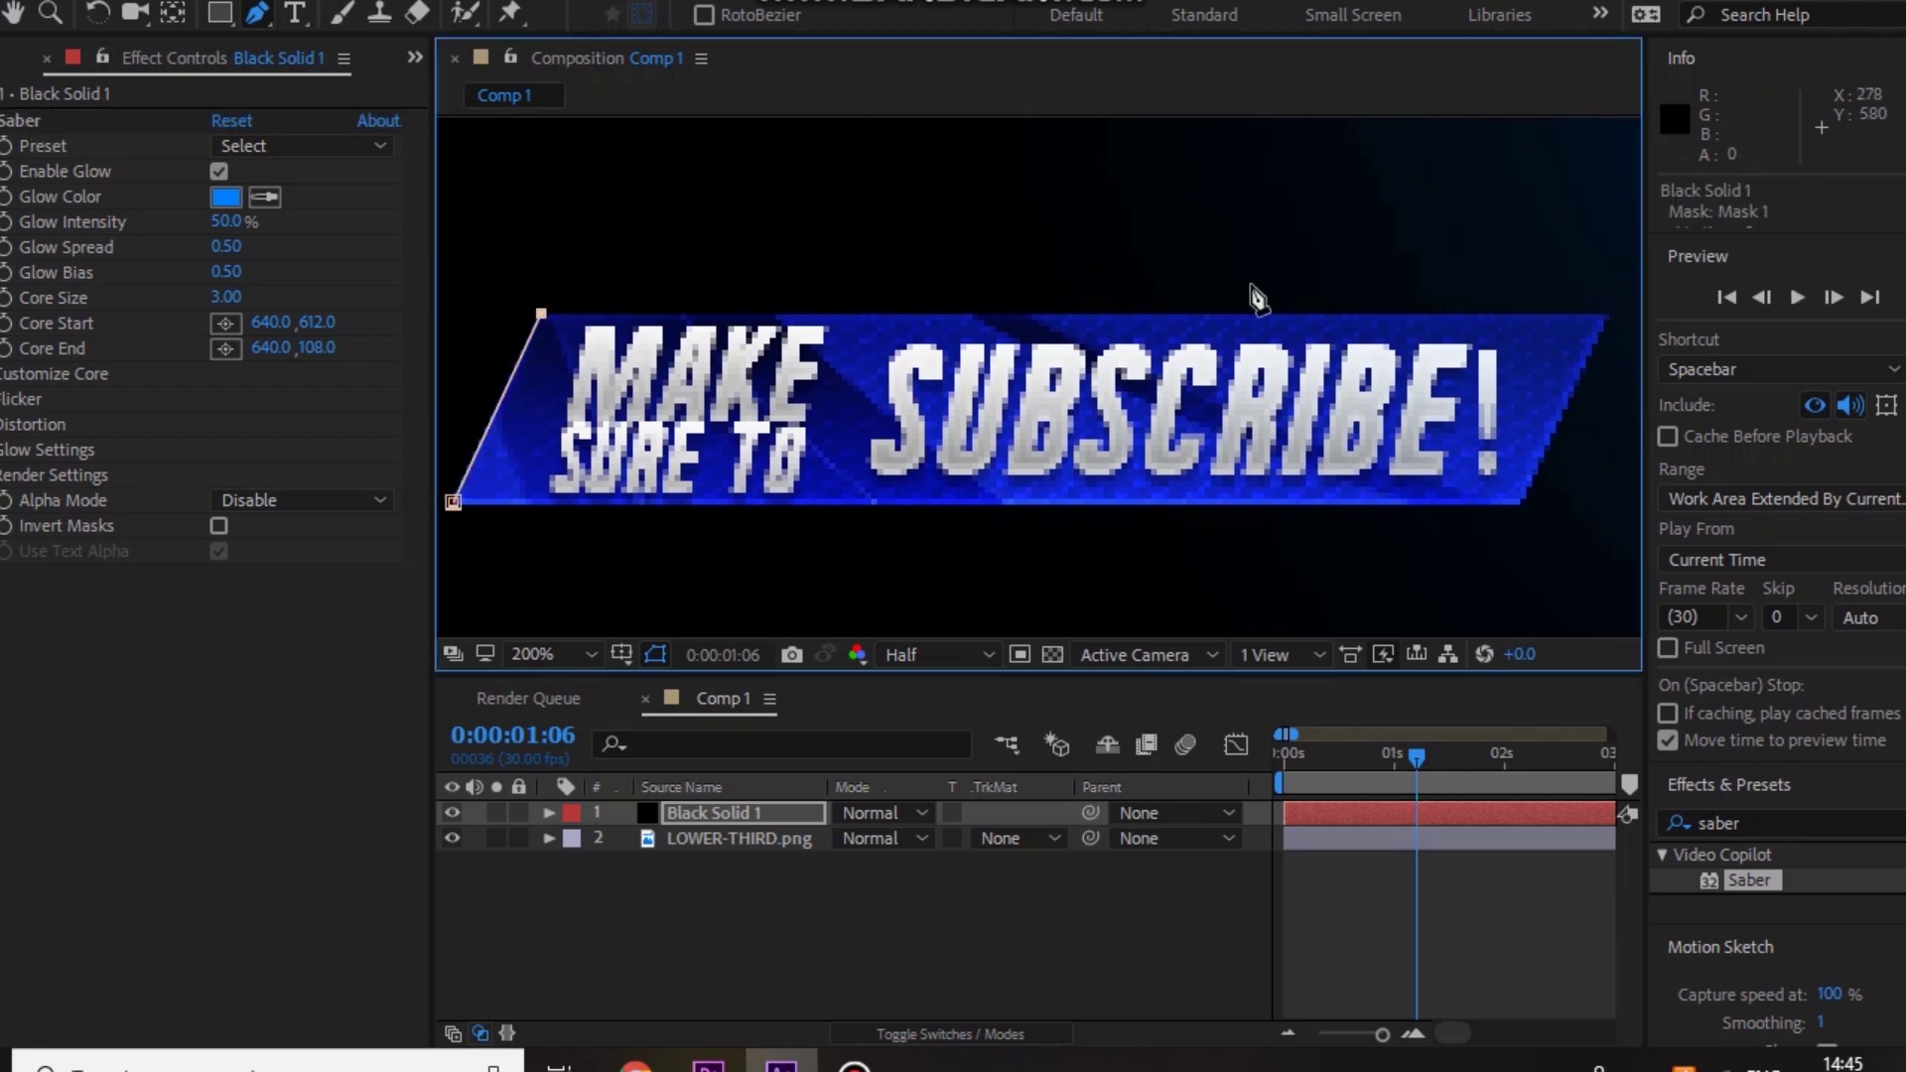
click(1609, 314)
click(1519, 508)
click(454, 503)
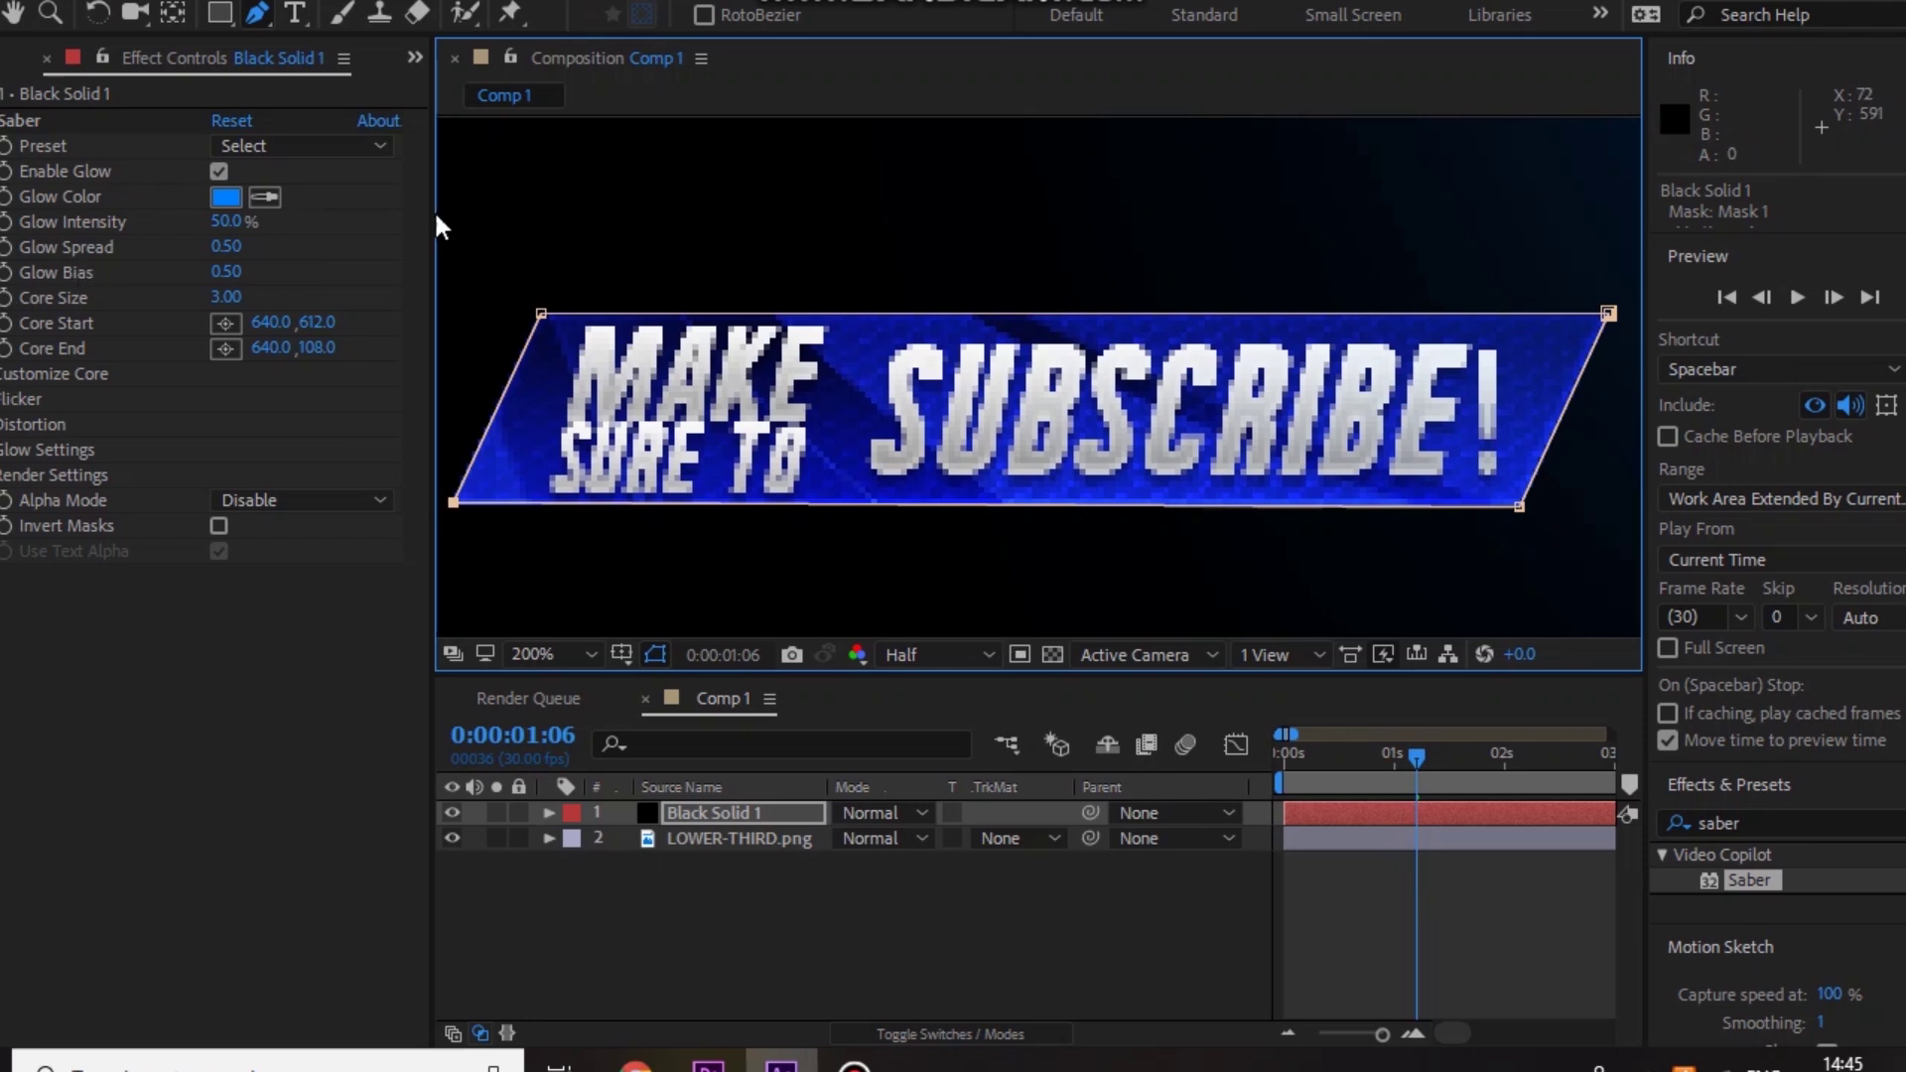
Step: Set Saber's Core Type to Layer Masks, apply the Haze preset, intensity 47%, core size 1.30
click(39, 374)
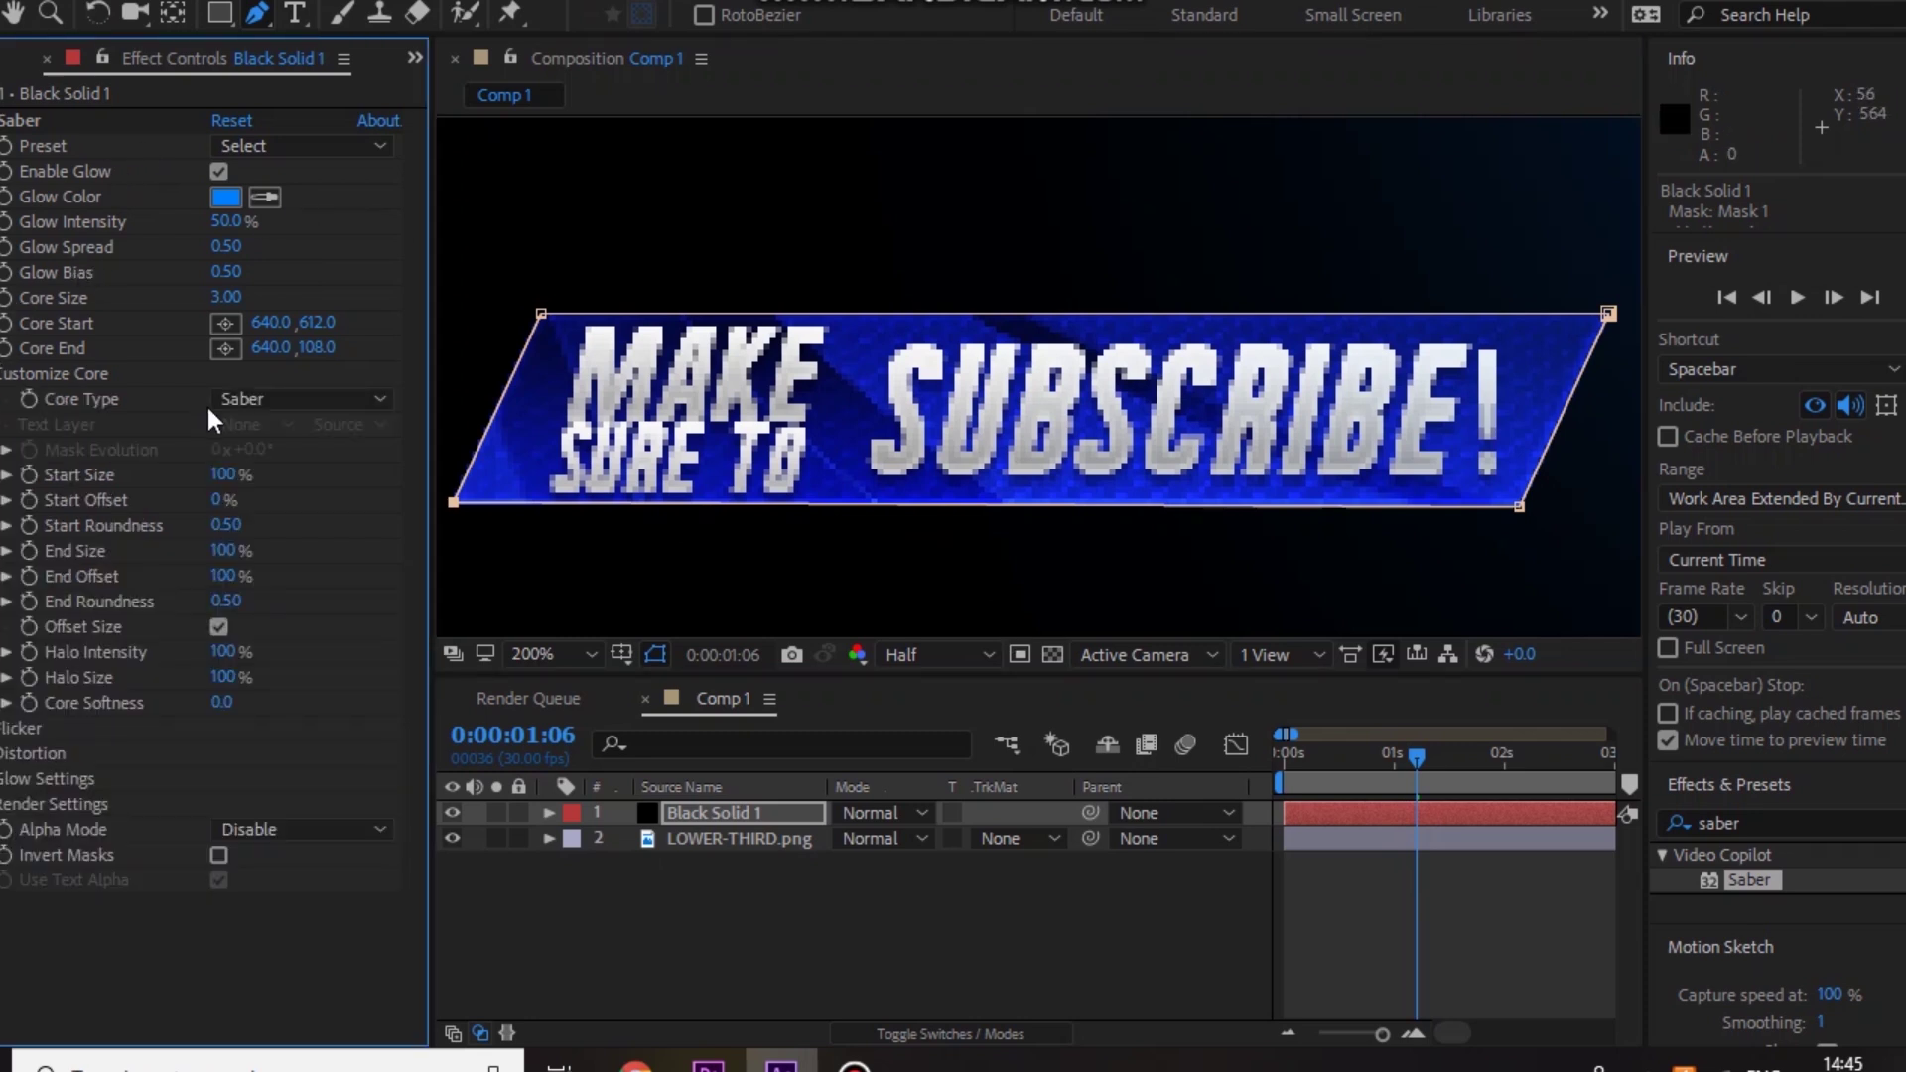
click(260, 401)
click(285, 464)
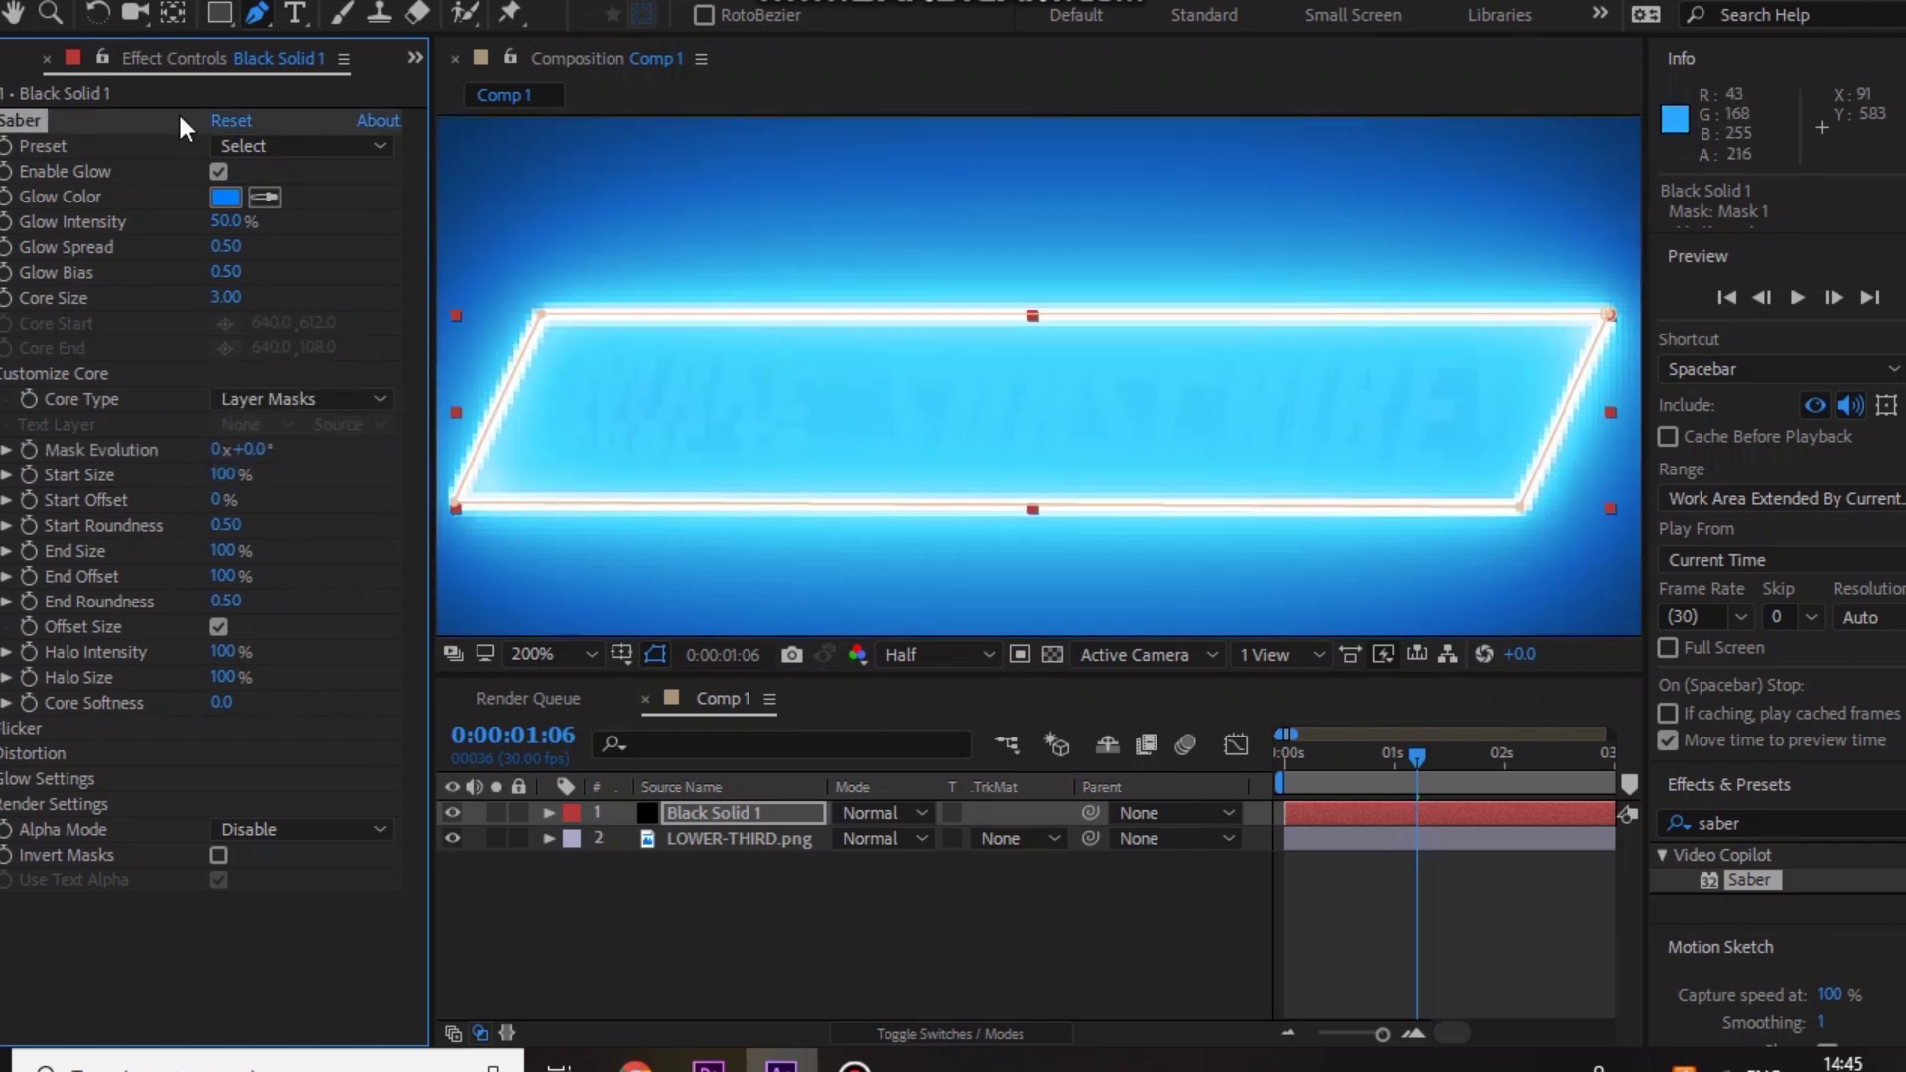
click(278, 145)
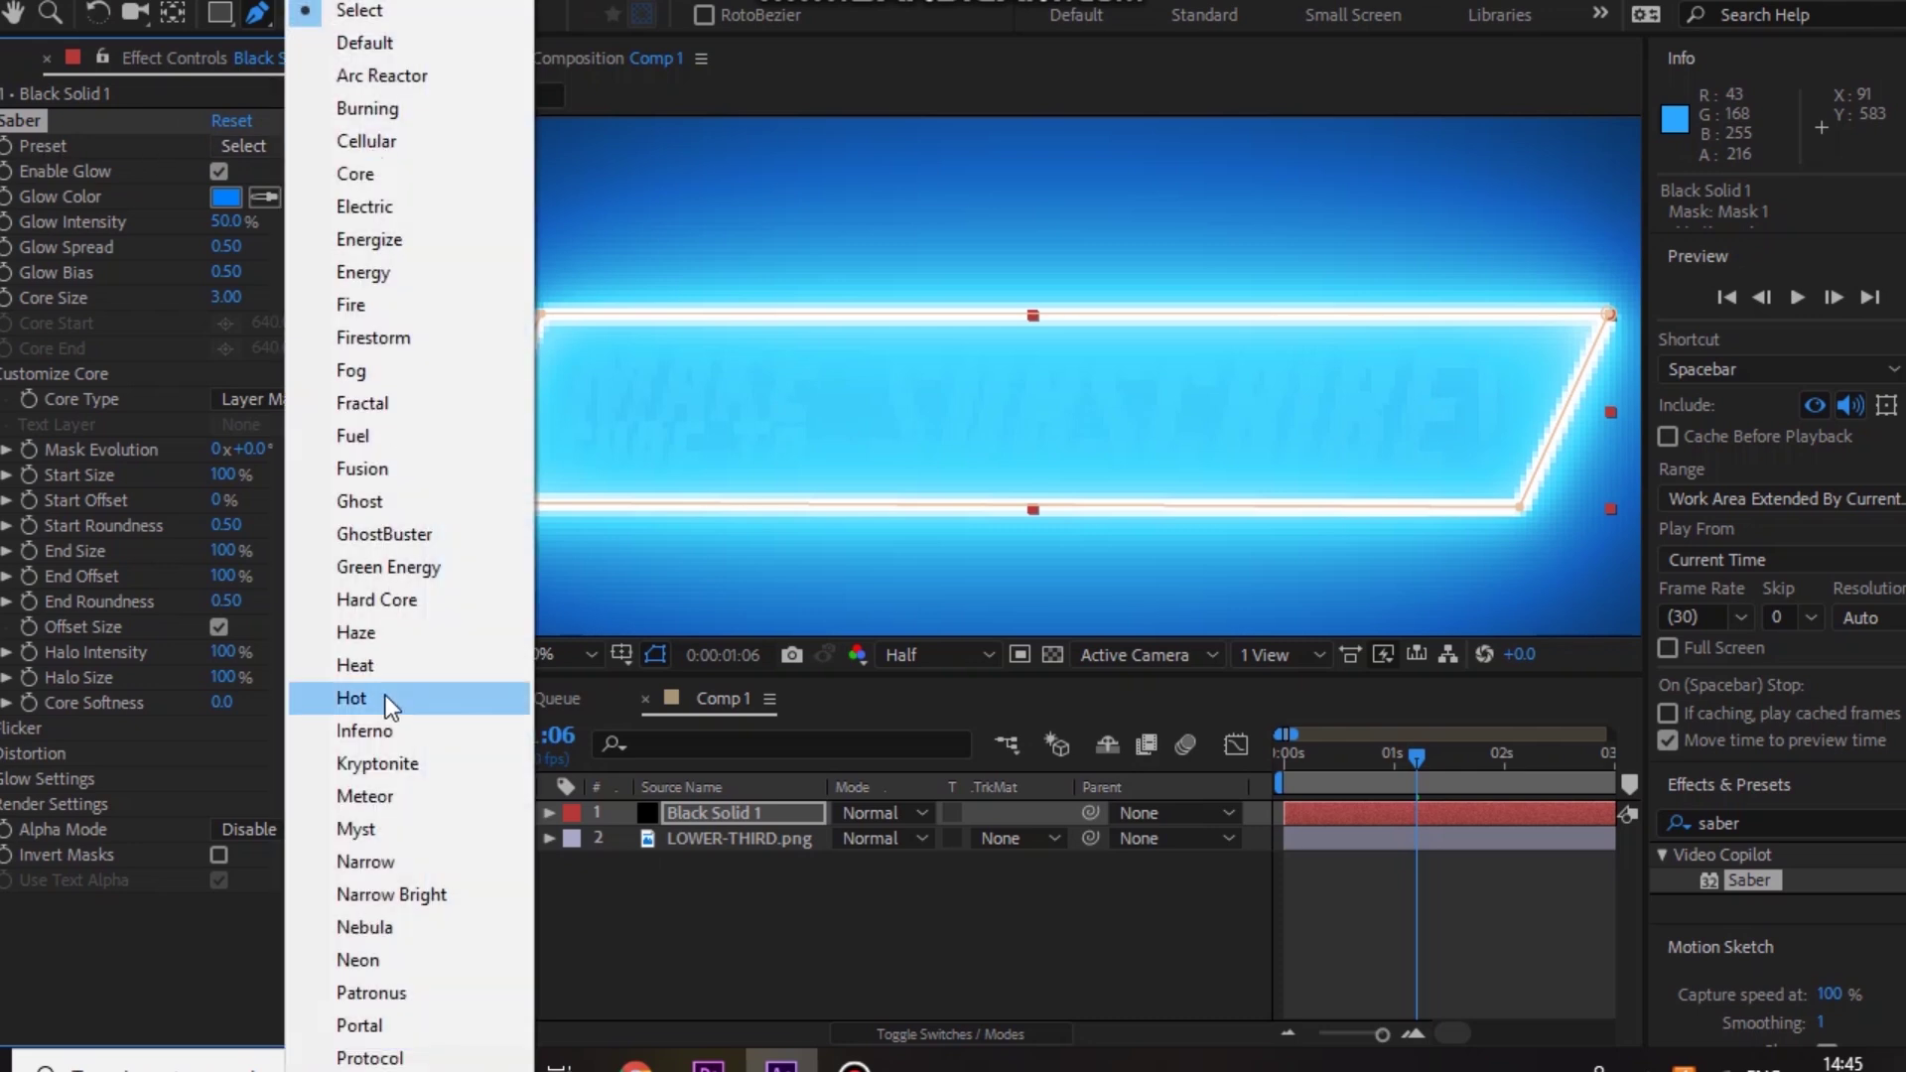
click(367, 635)
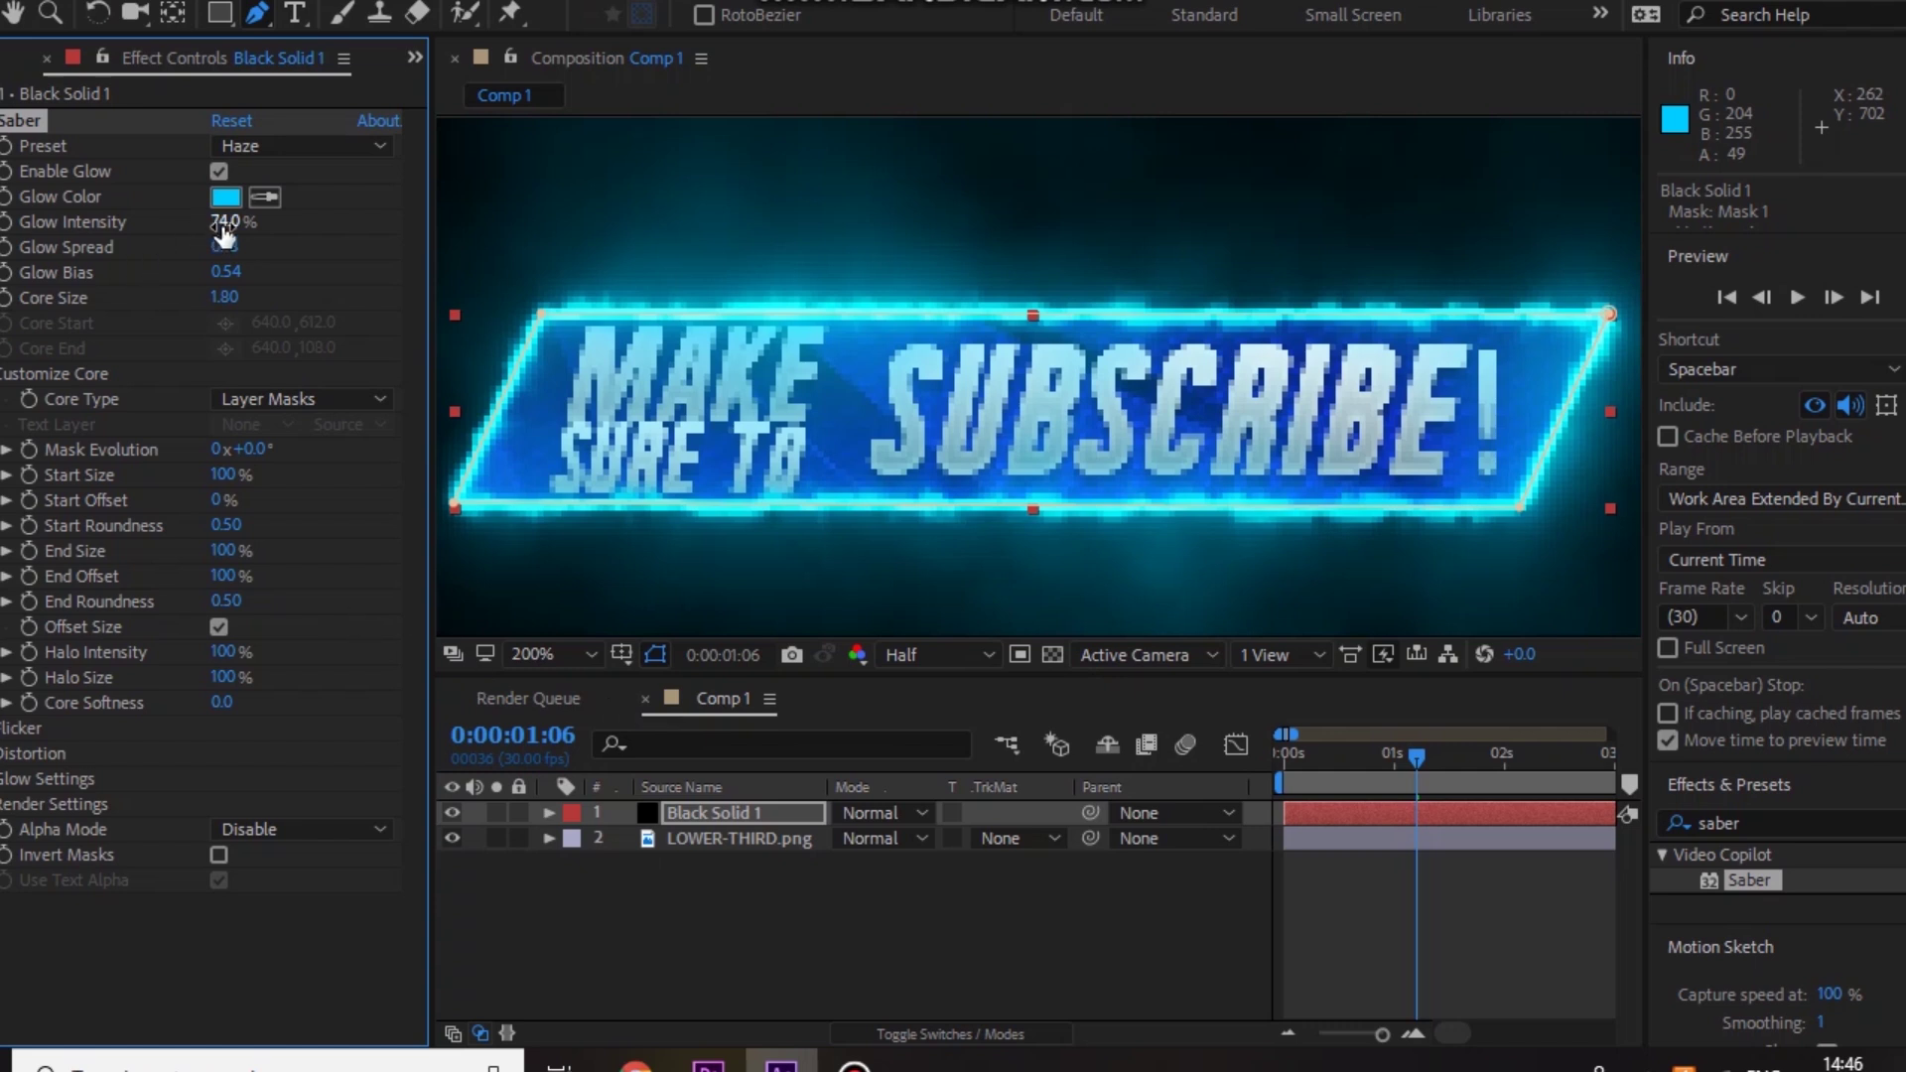
drag(229, 228, 207, 236)
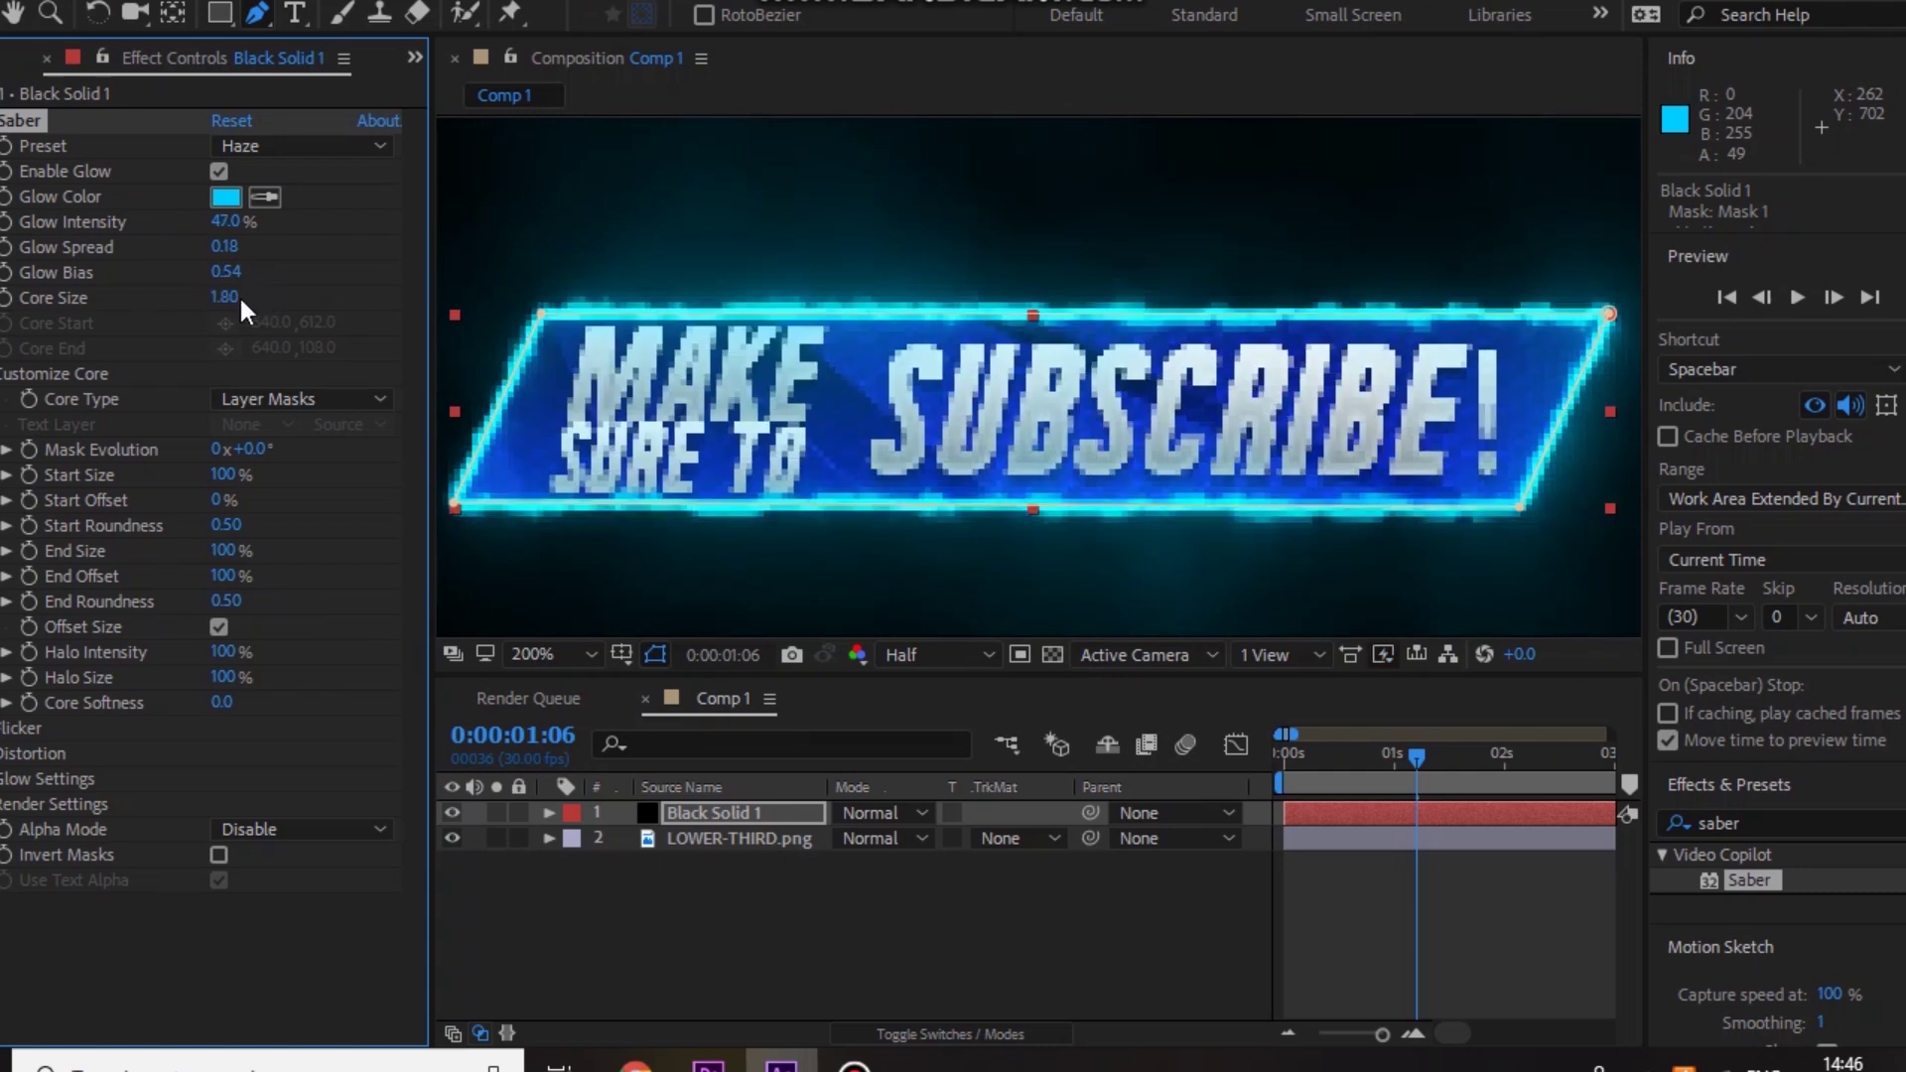
drag(241, 295, 233, 304)
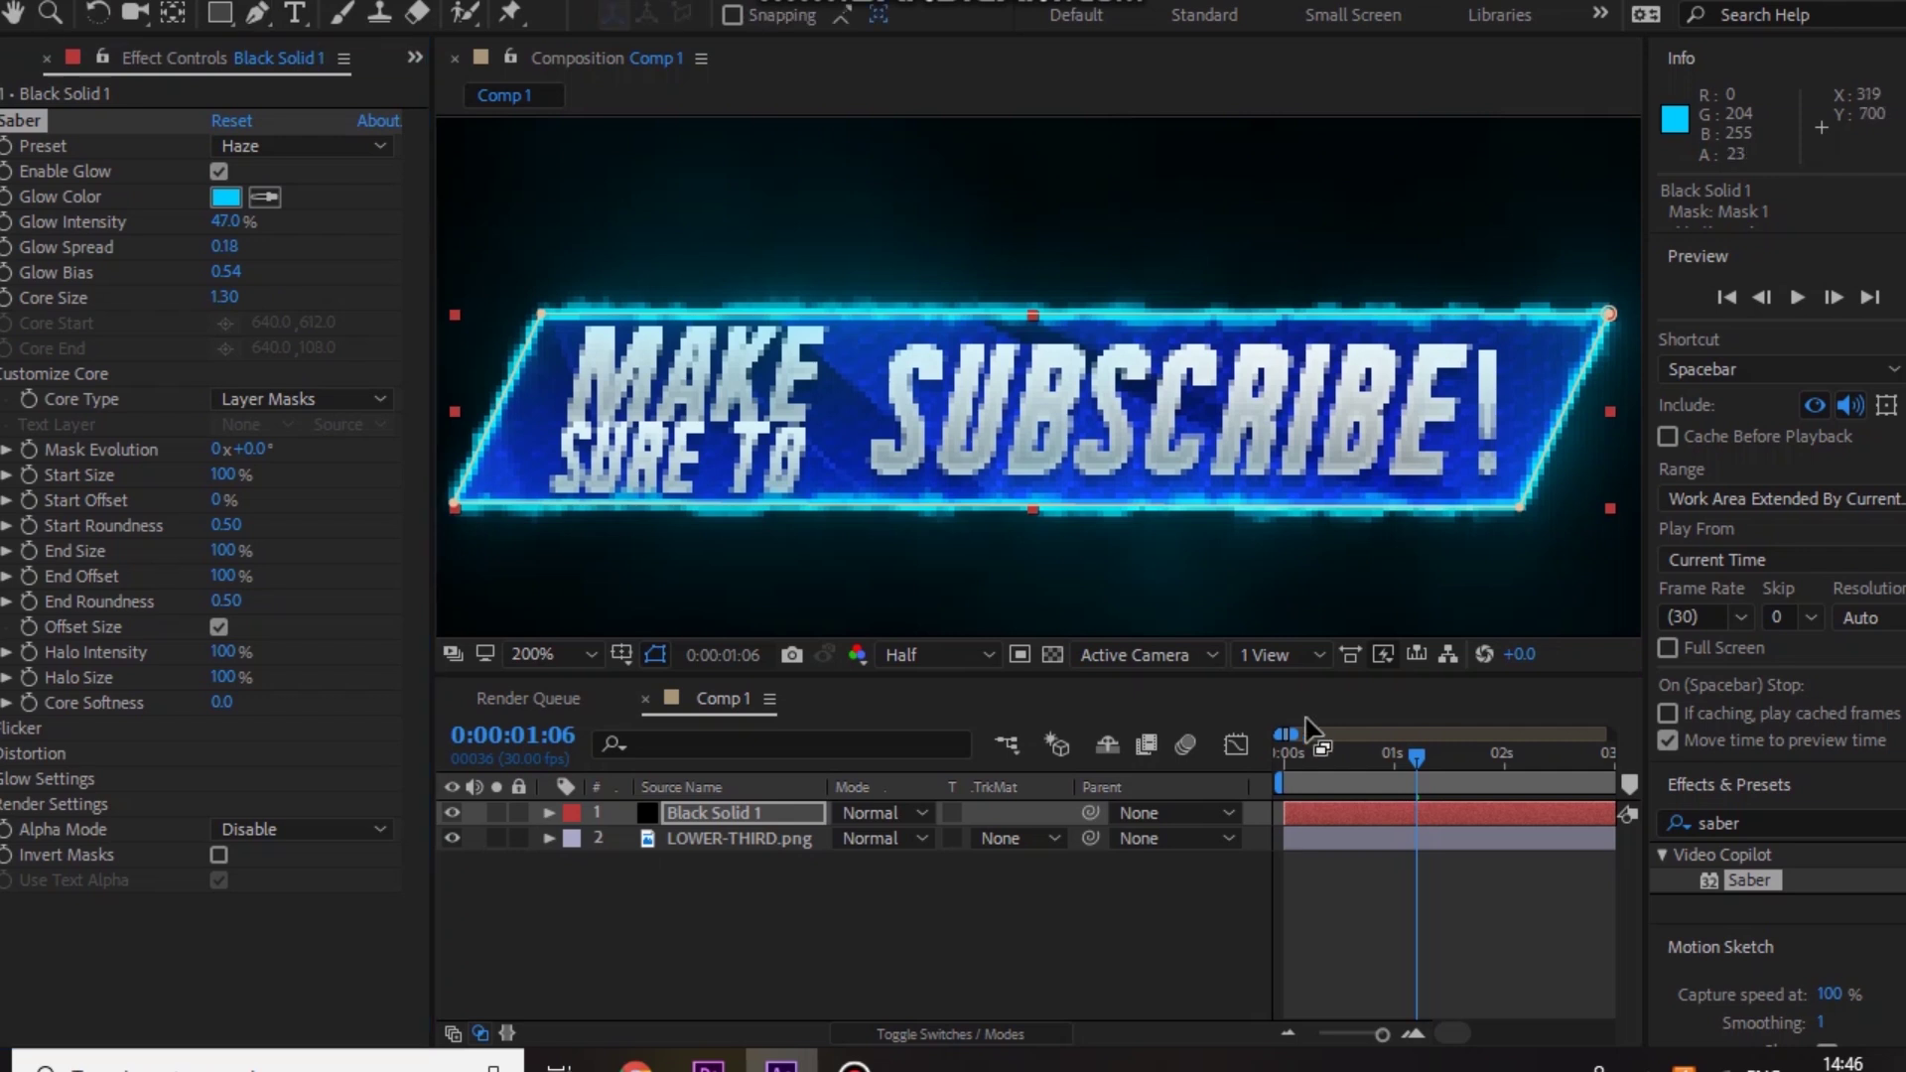
Step: Keyframe Black Solid 1's Opacity at 0% at 0:00:00:19
drag(1401, 754, 1354, 777)
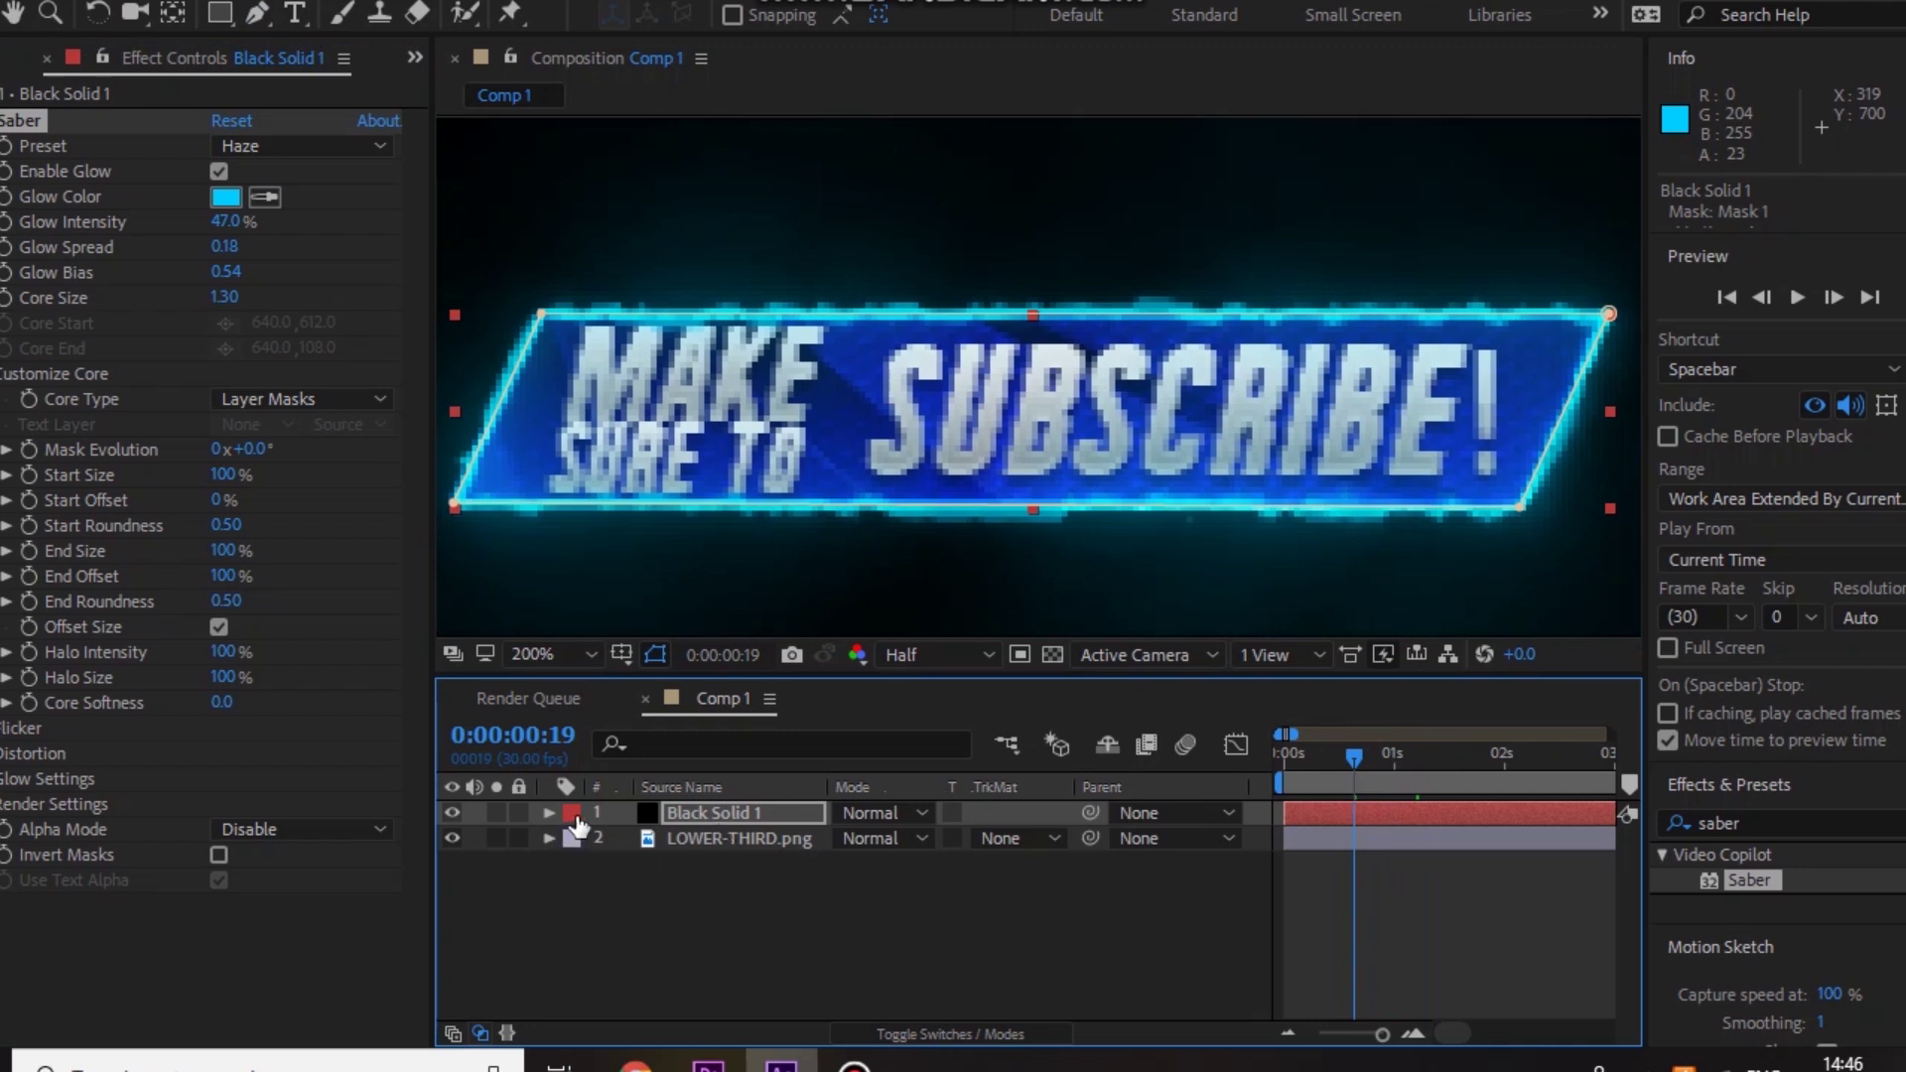
click(550, 813)
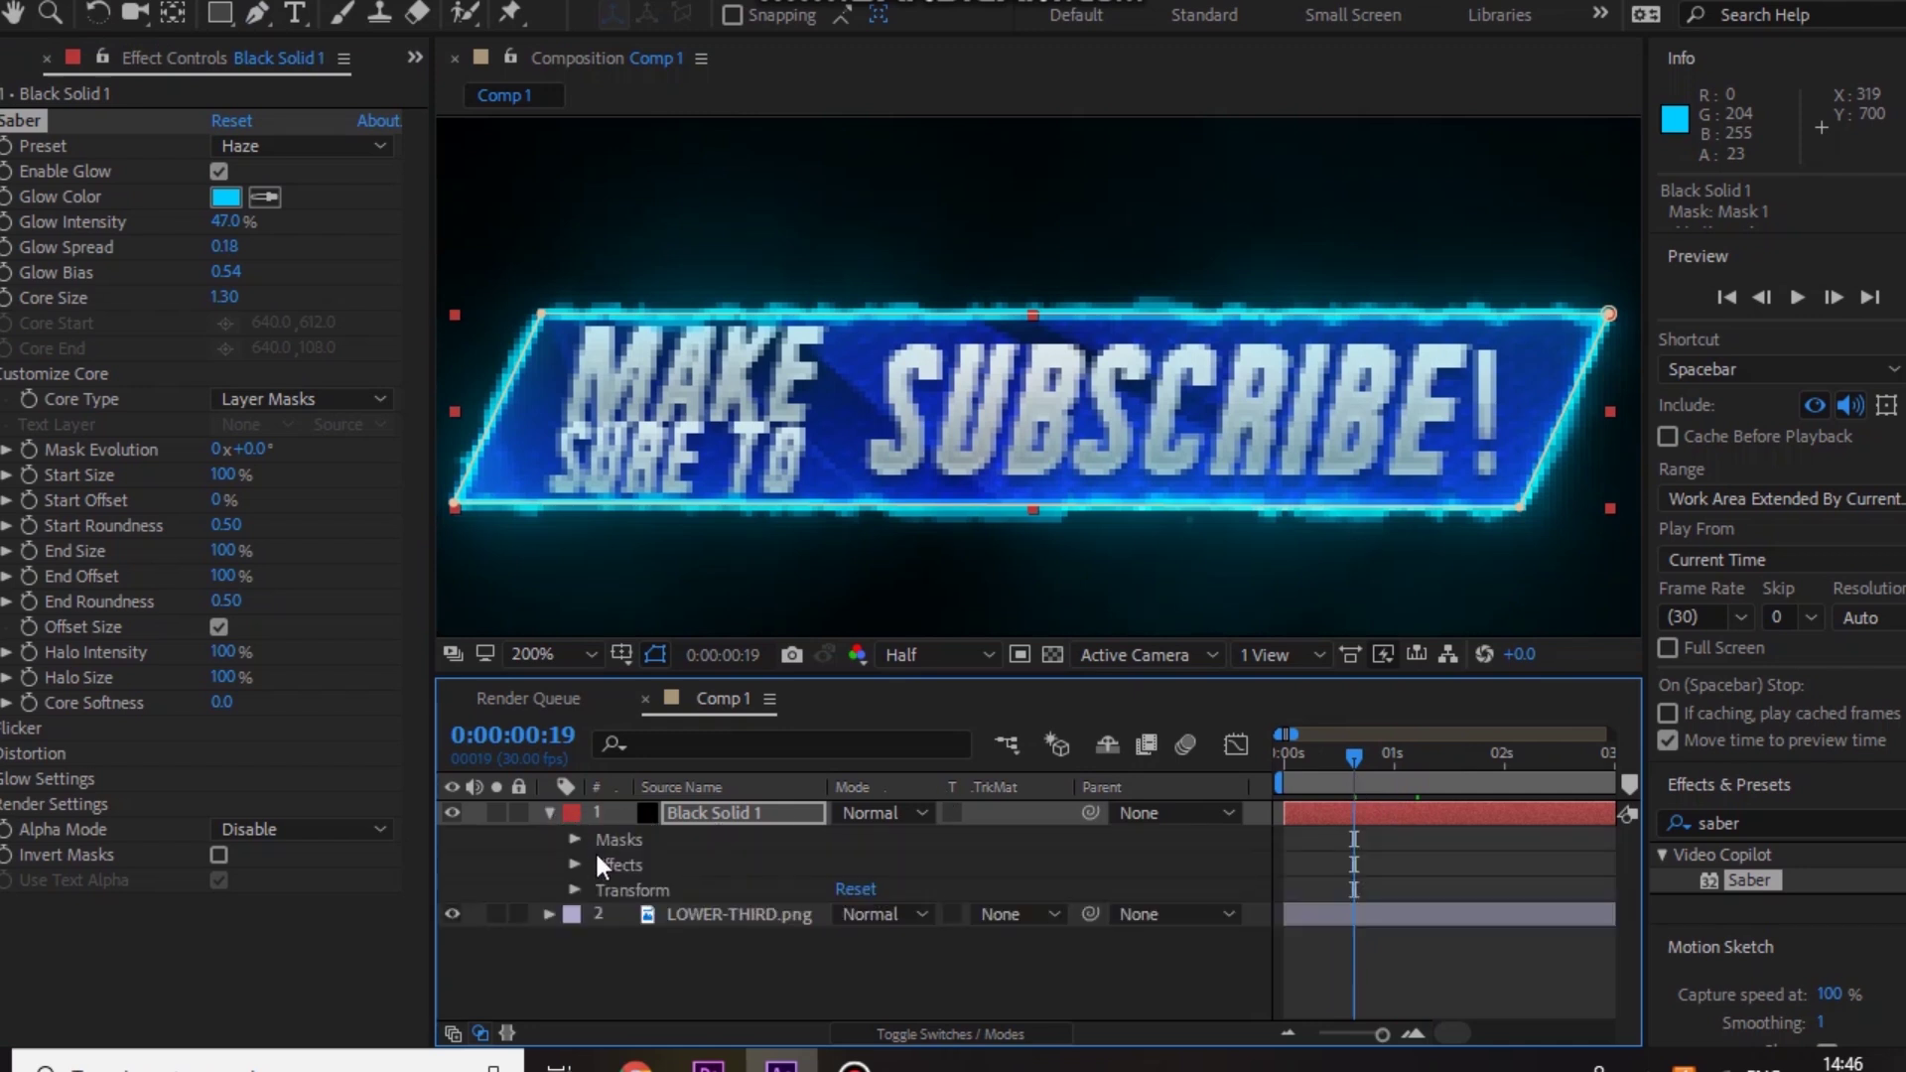
click(574, 889)
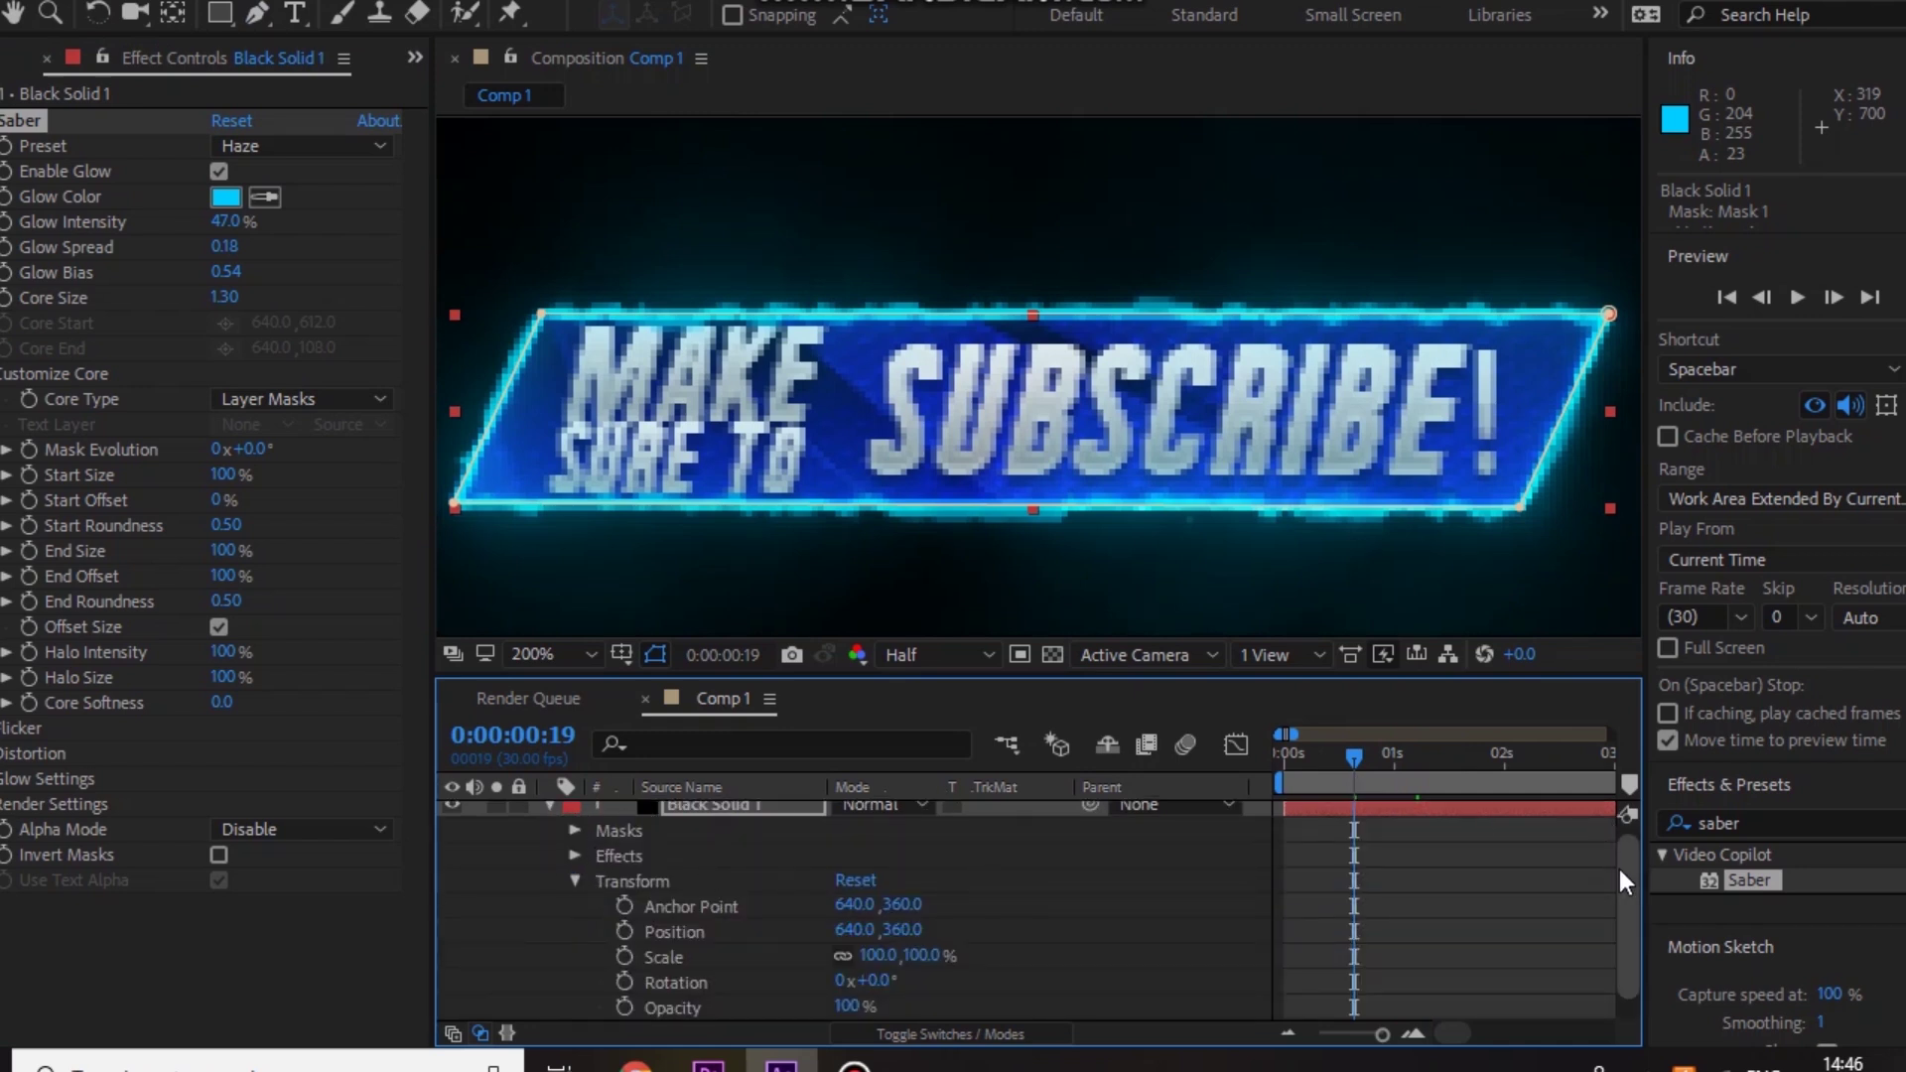
scroll(1620, 893, down, 1)
mouse_move(781, 1064)
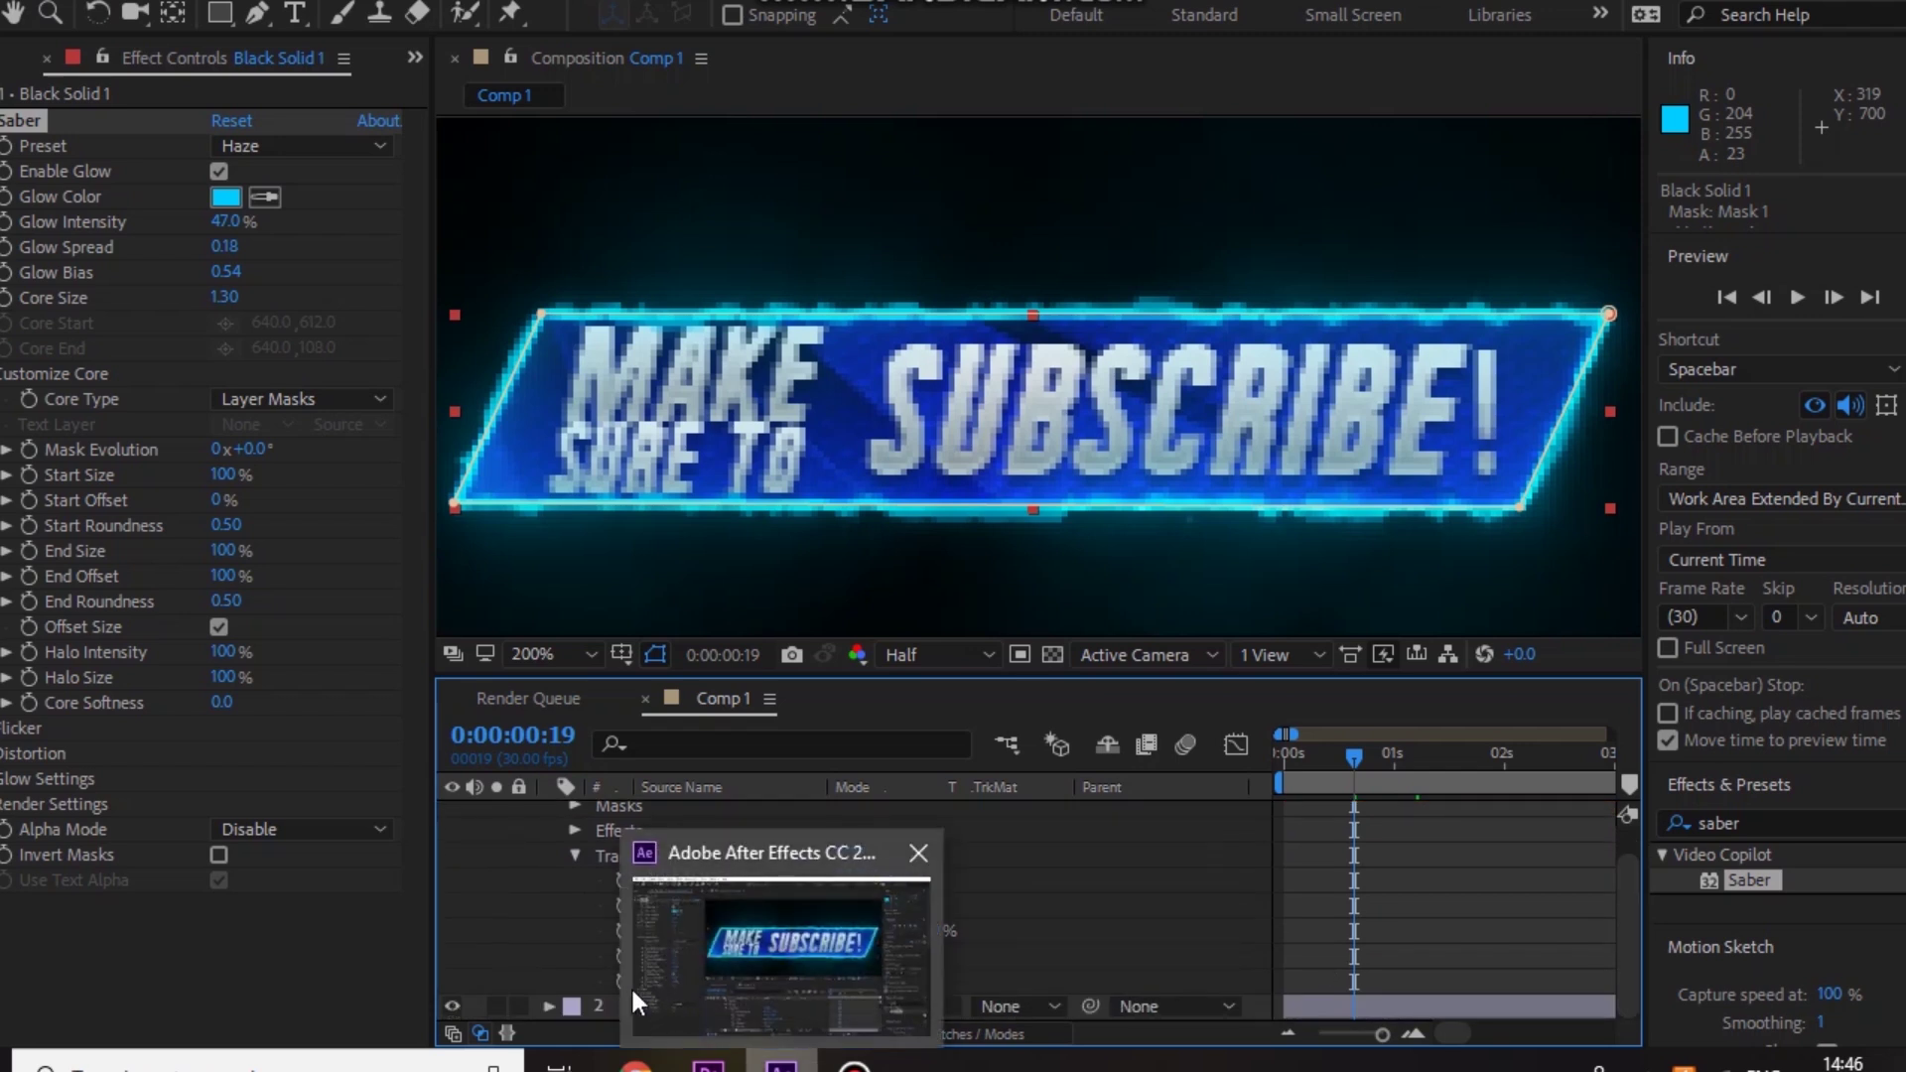
drag(852, 981, 694, 980)
click(623, 980)
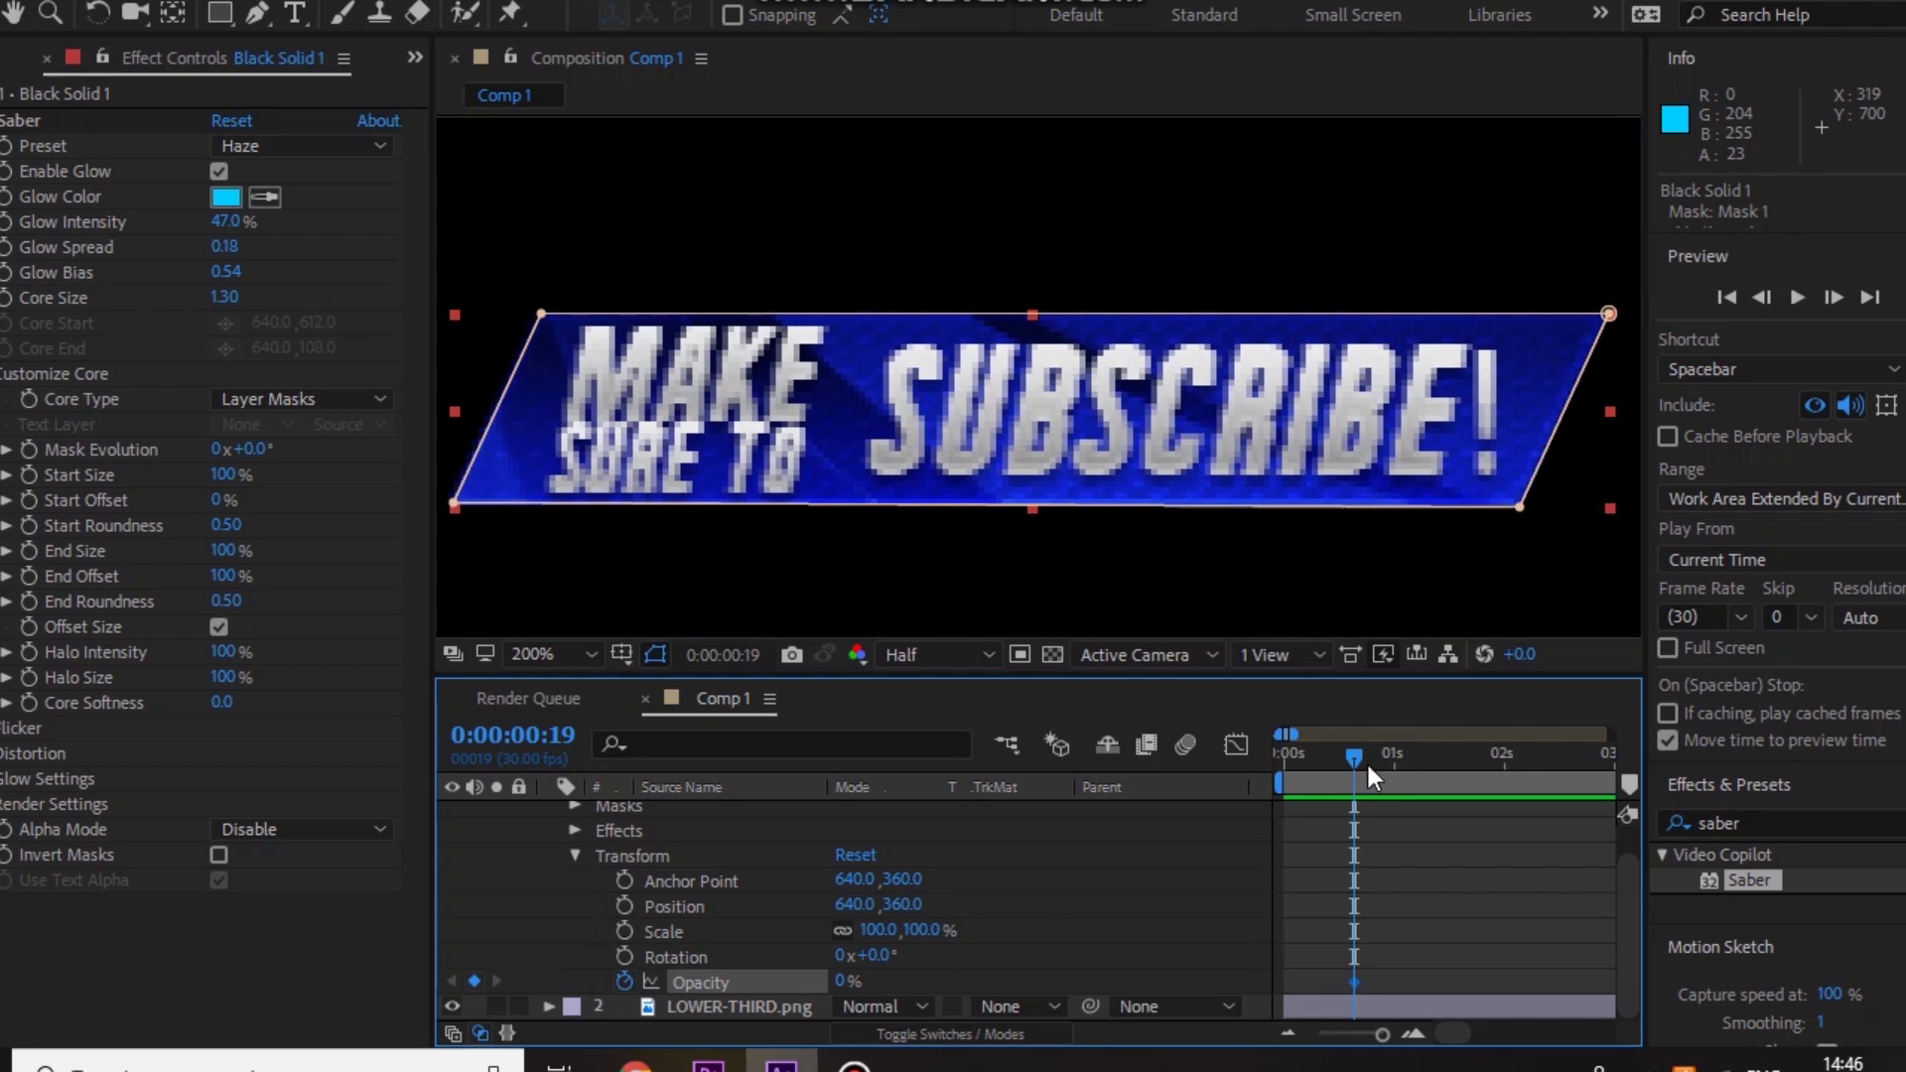
Step: Add a 100% Opacity keyframe at 0:00:00:22, check the fade, and view at 50%
drag(1350, 754, 1364, 755)
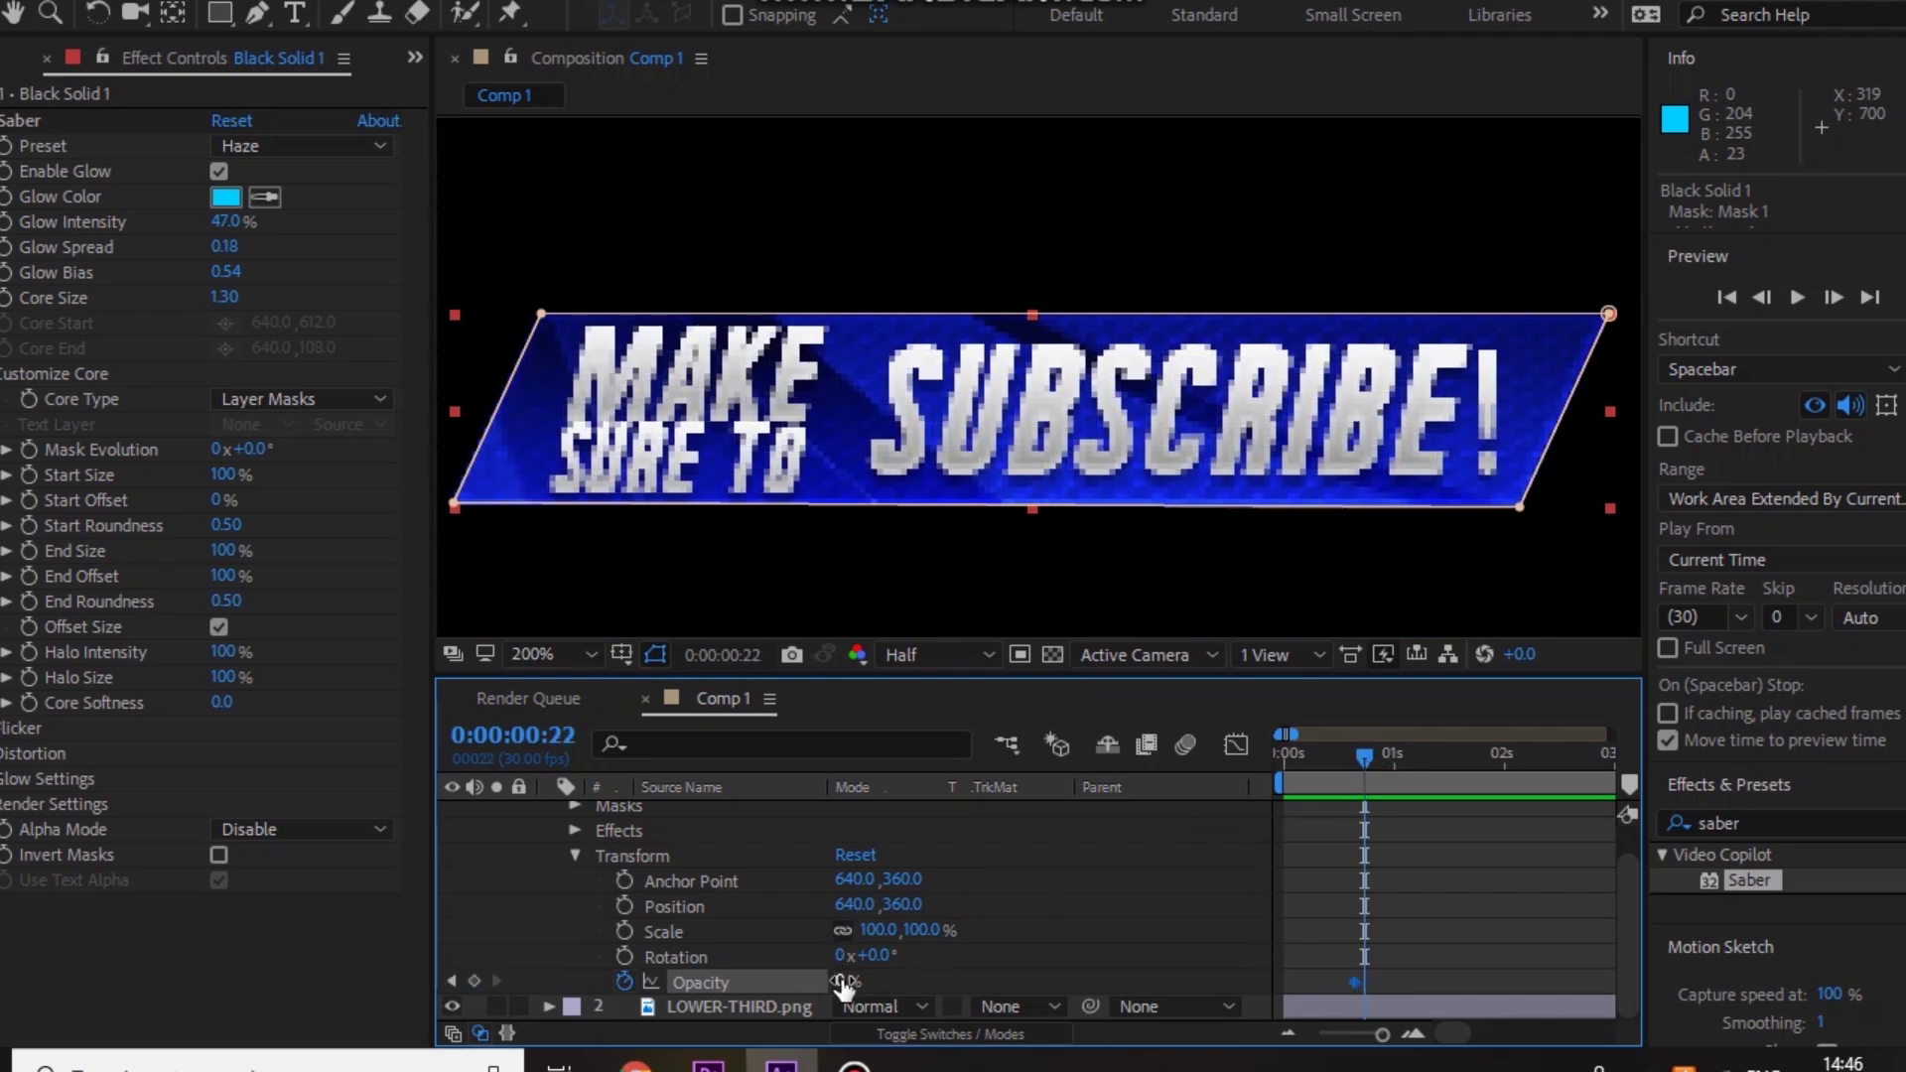
drag(843, 983, 952, 965)
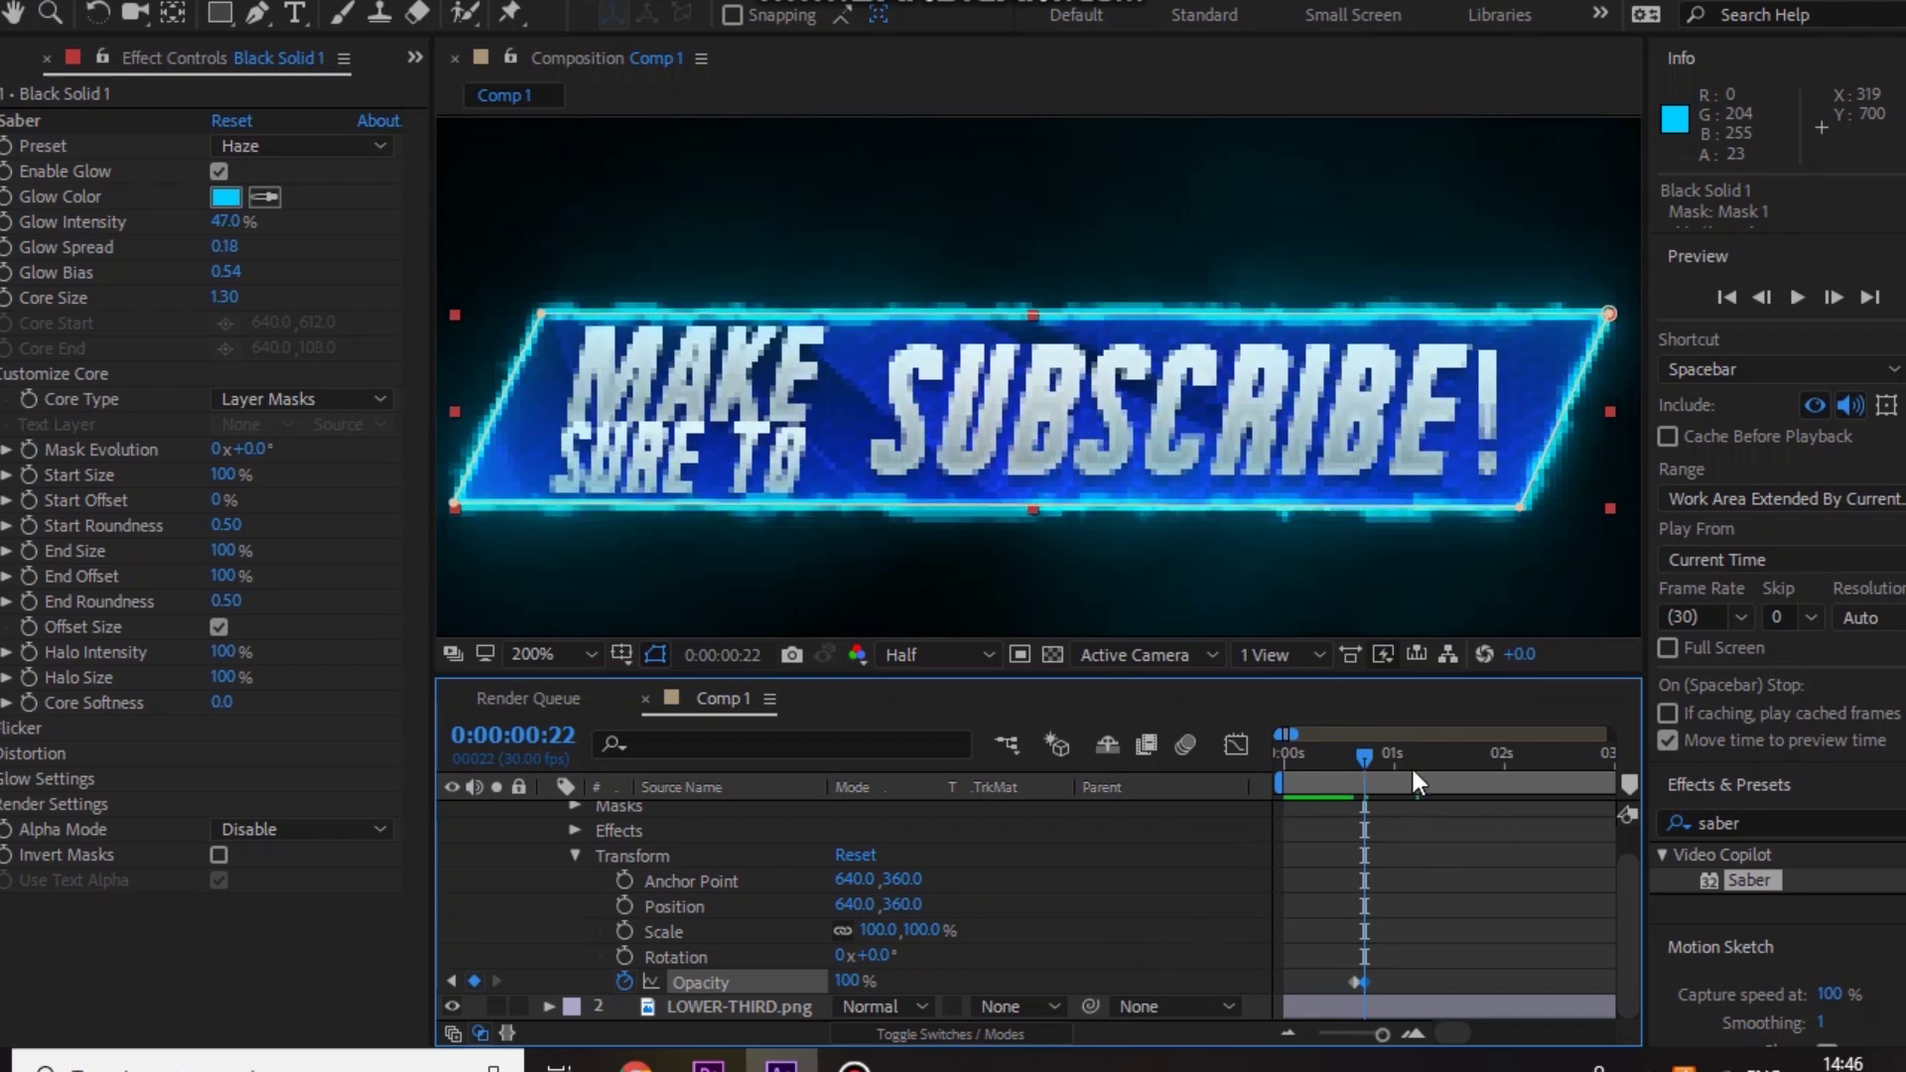
drag(1366, 753, 1235, 776)
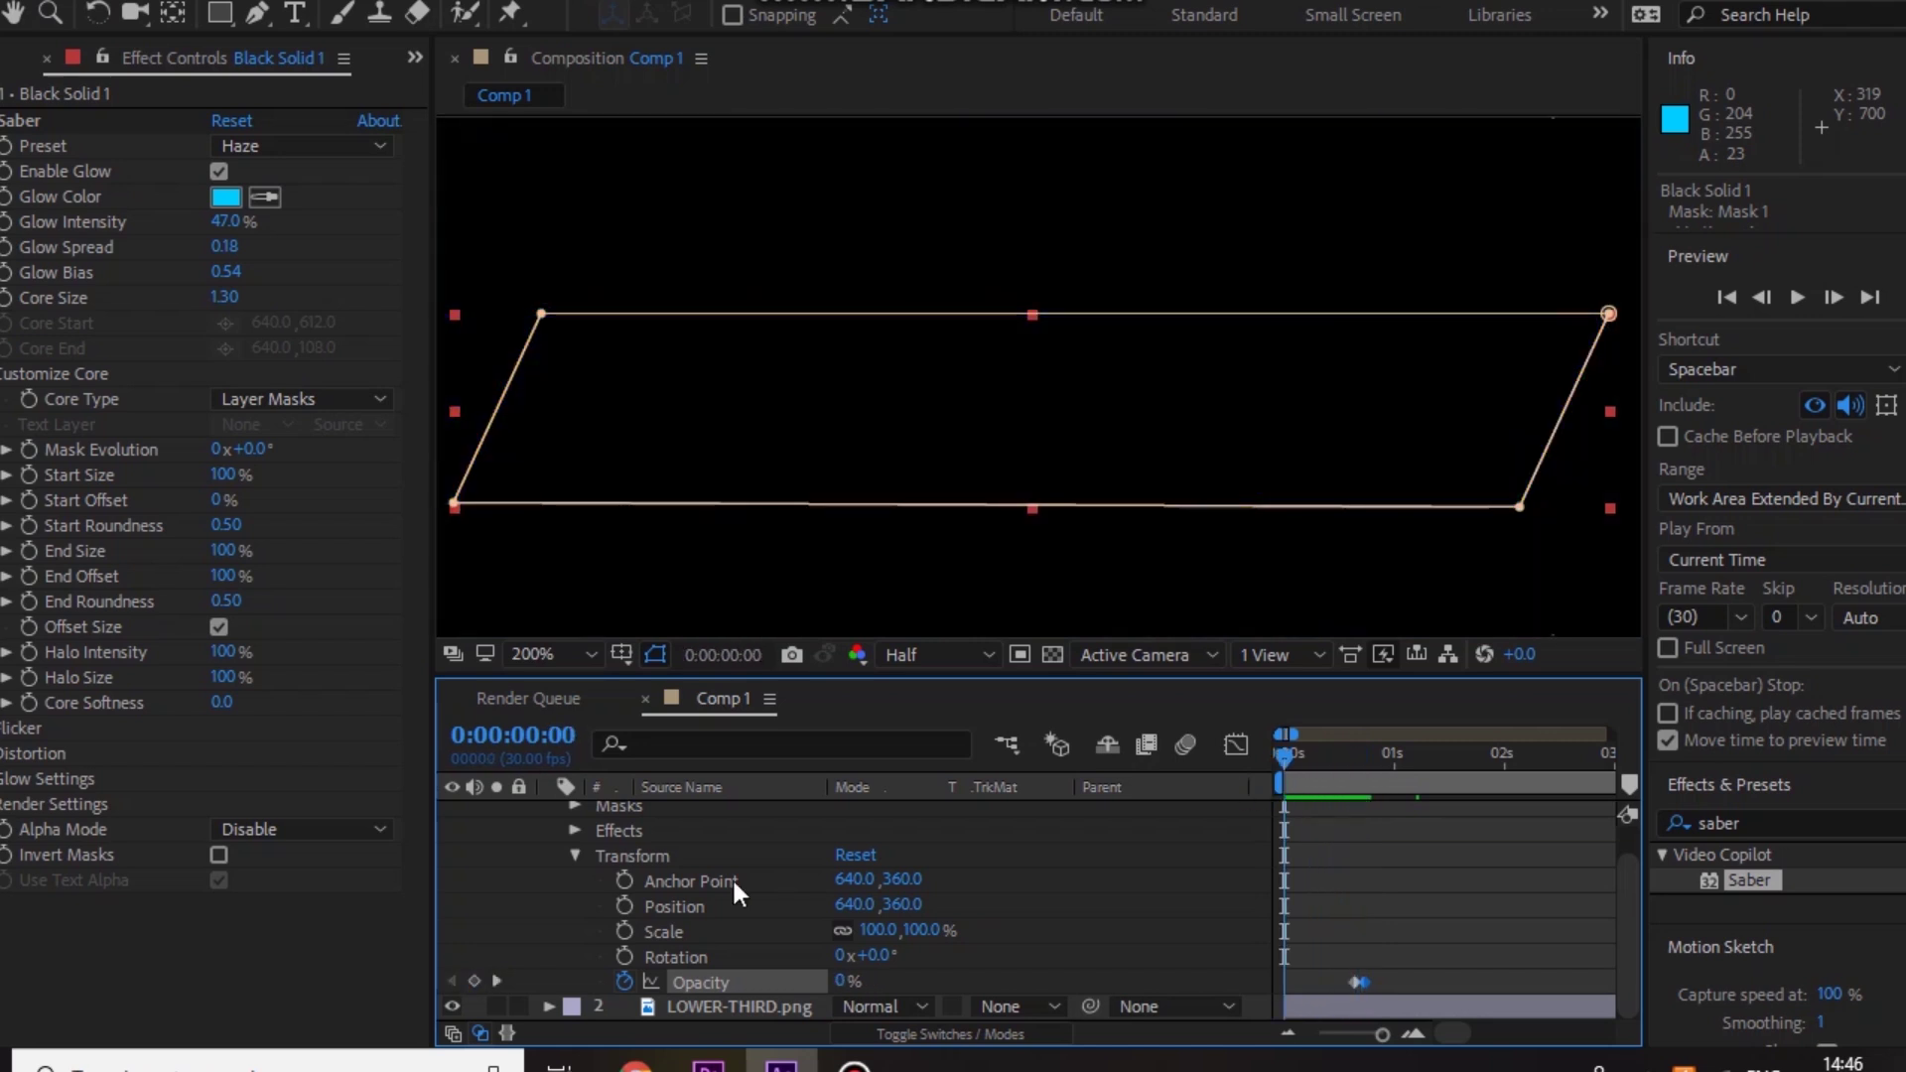
key(comma)
key(comma)
key(comma)
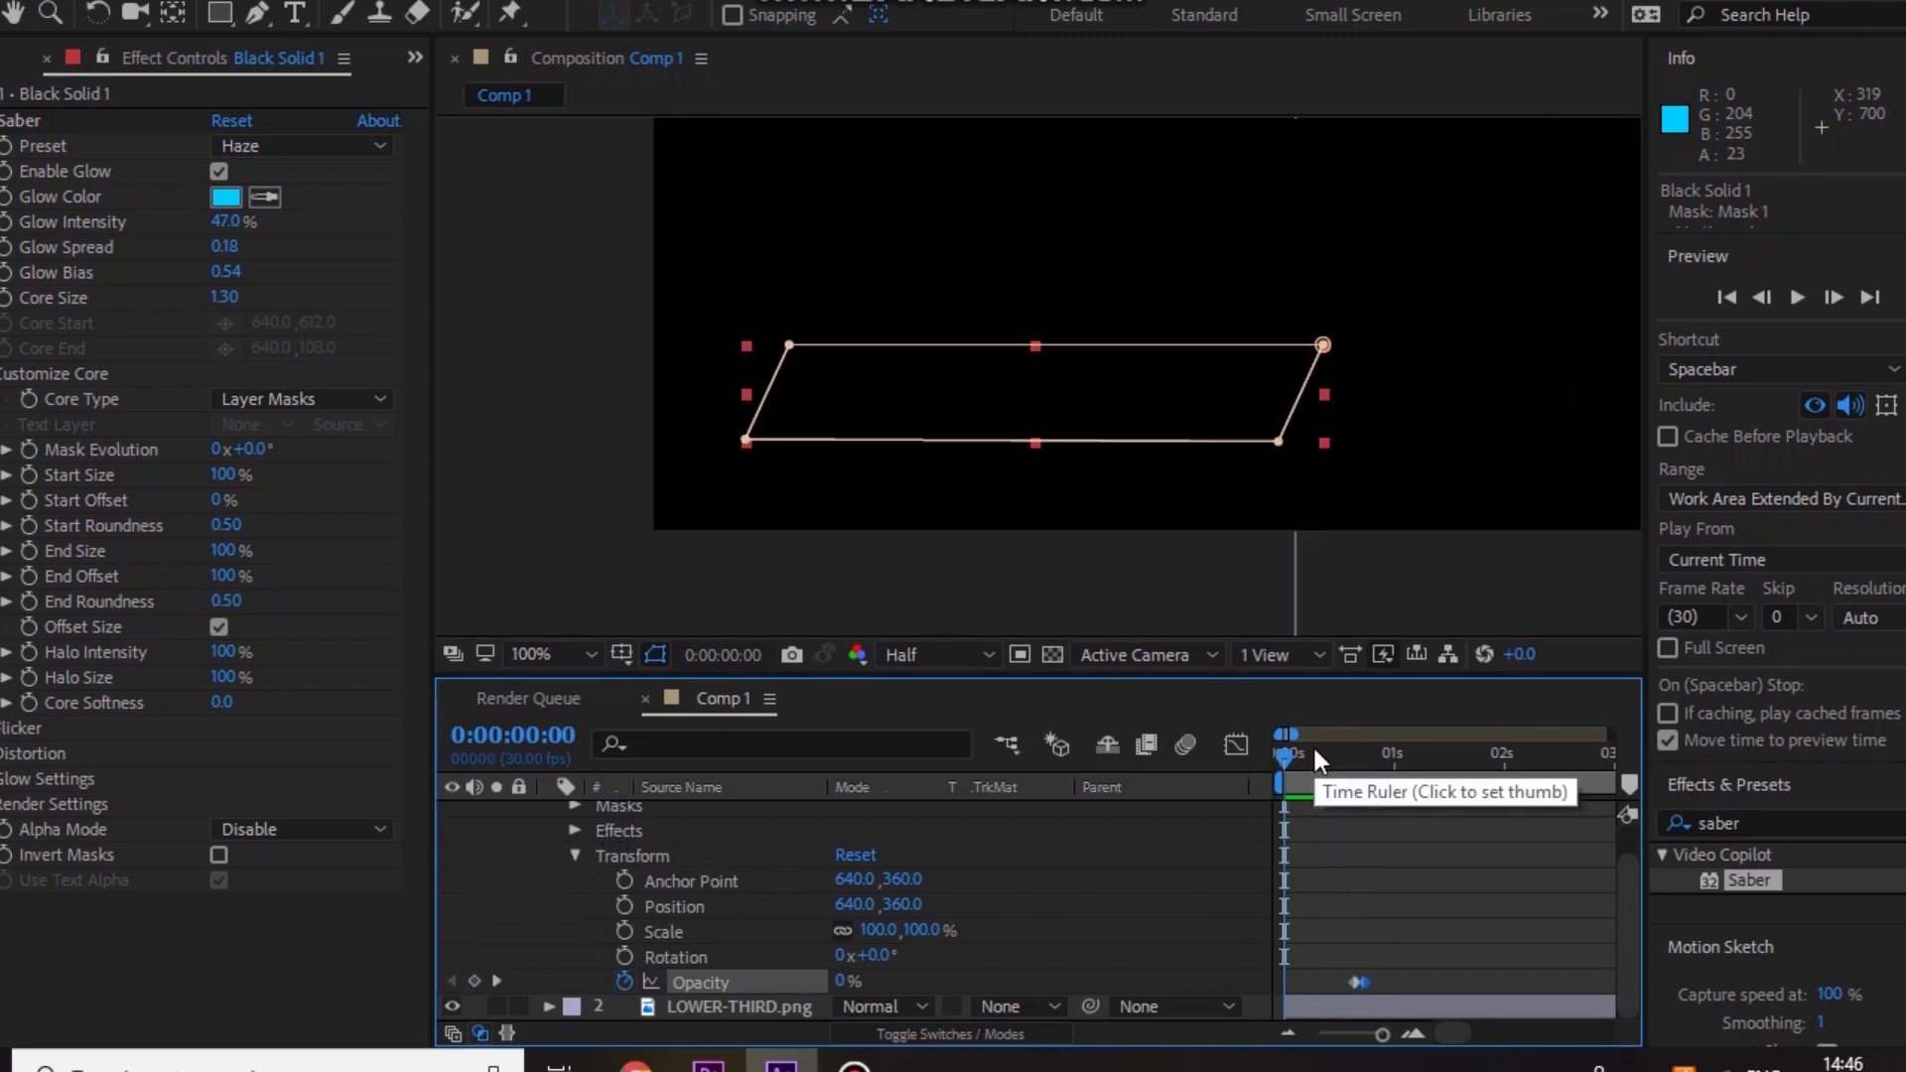
key(period)
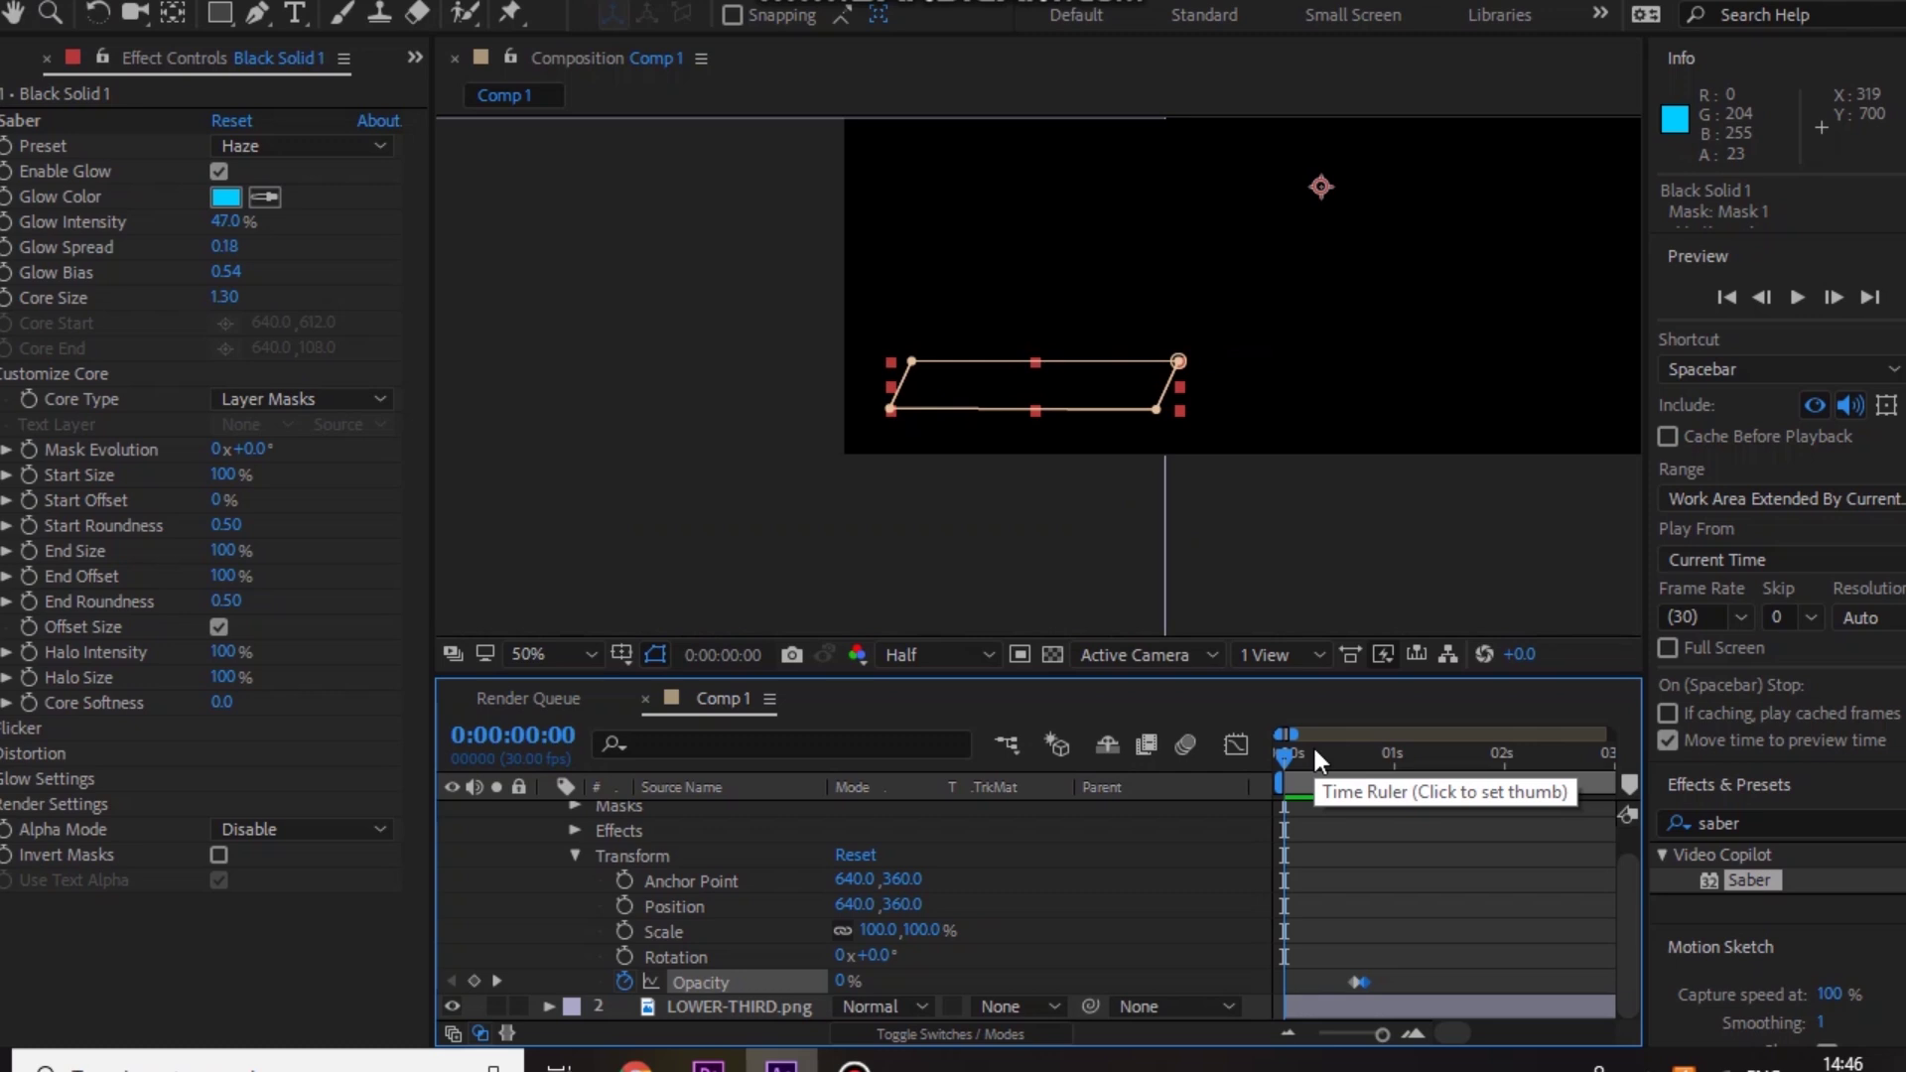
drag(1421, 248, 1214, 391)
Step: Deselect the mask and collapse Black Solid 1's properties in the timeline
click(512, 293)
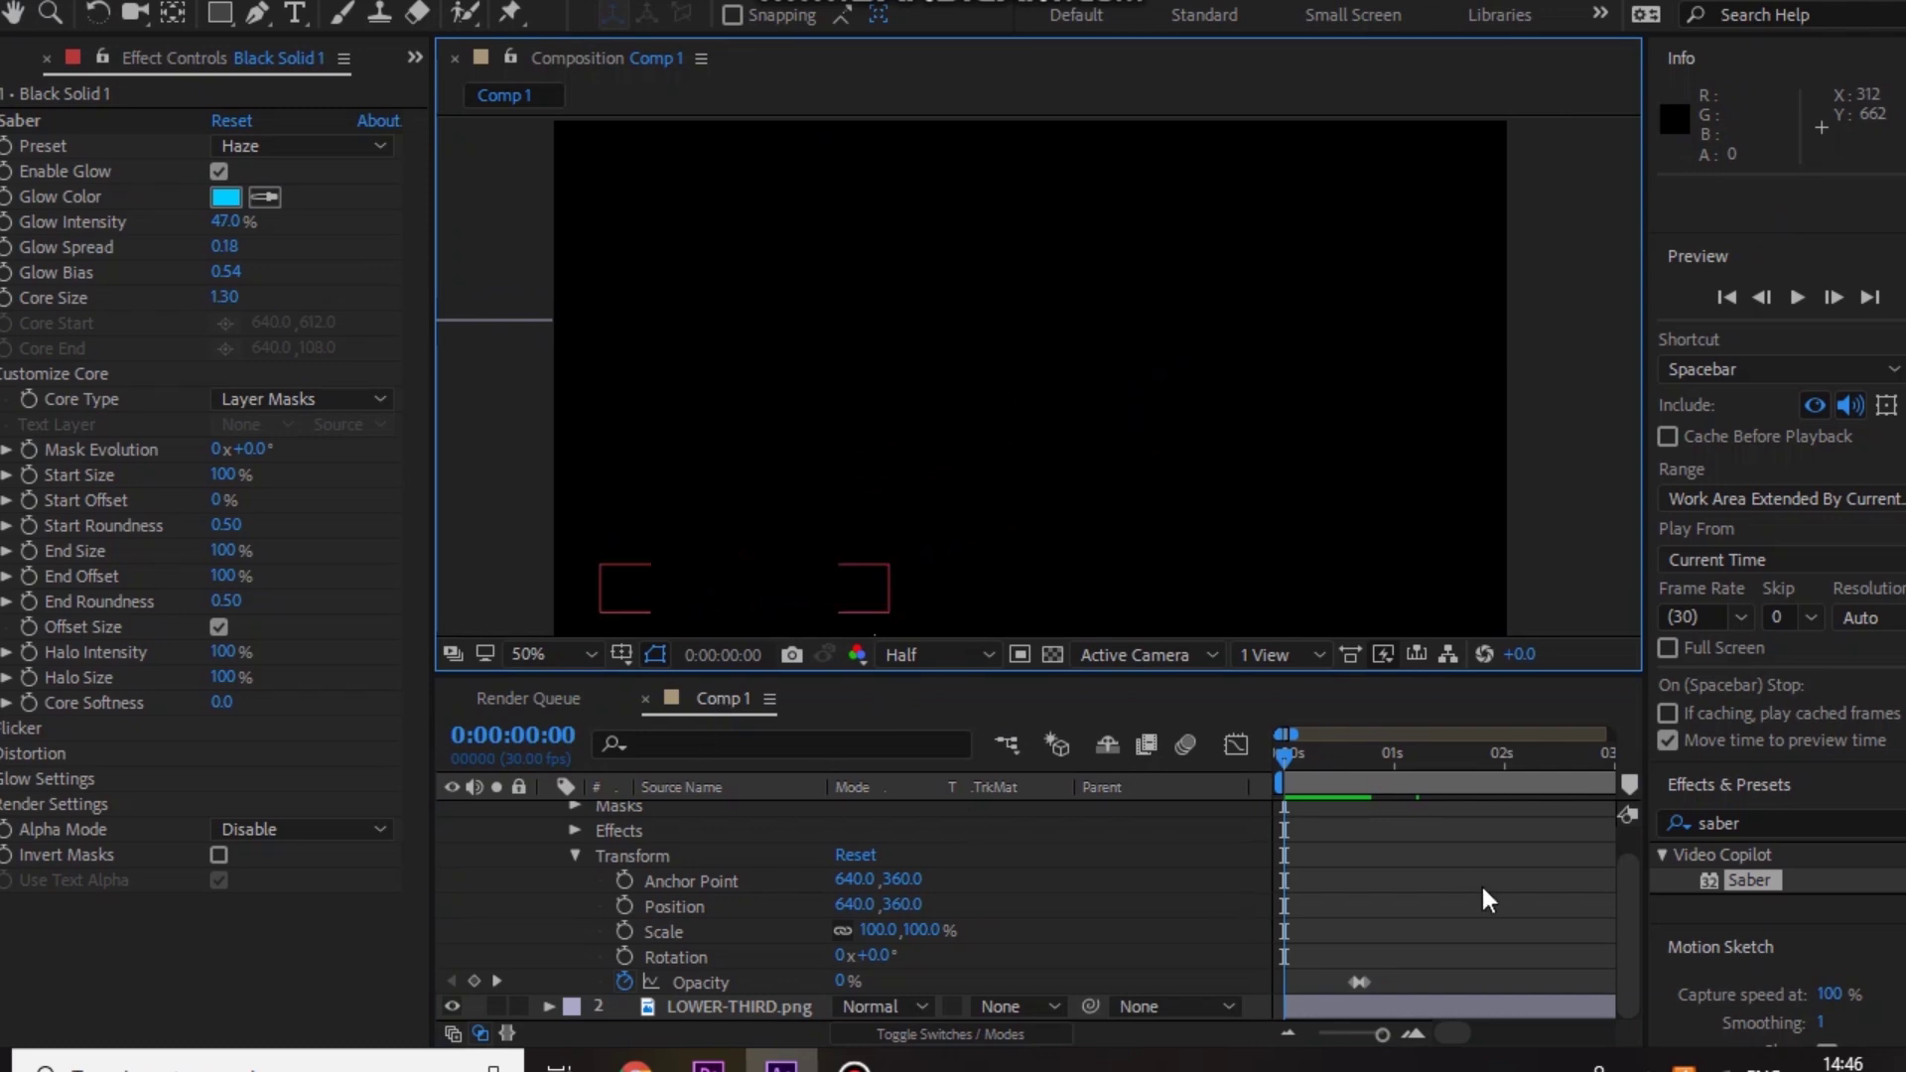
click(1624, 915)
click(548, 812)
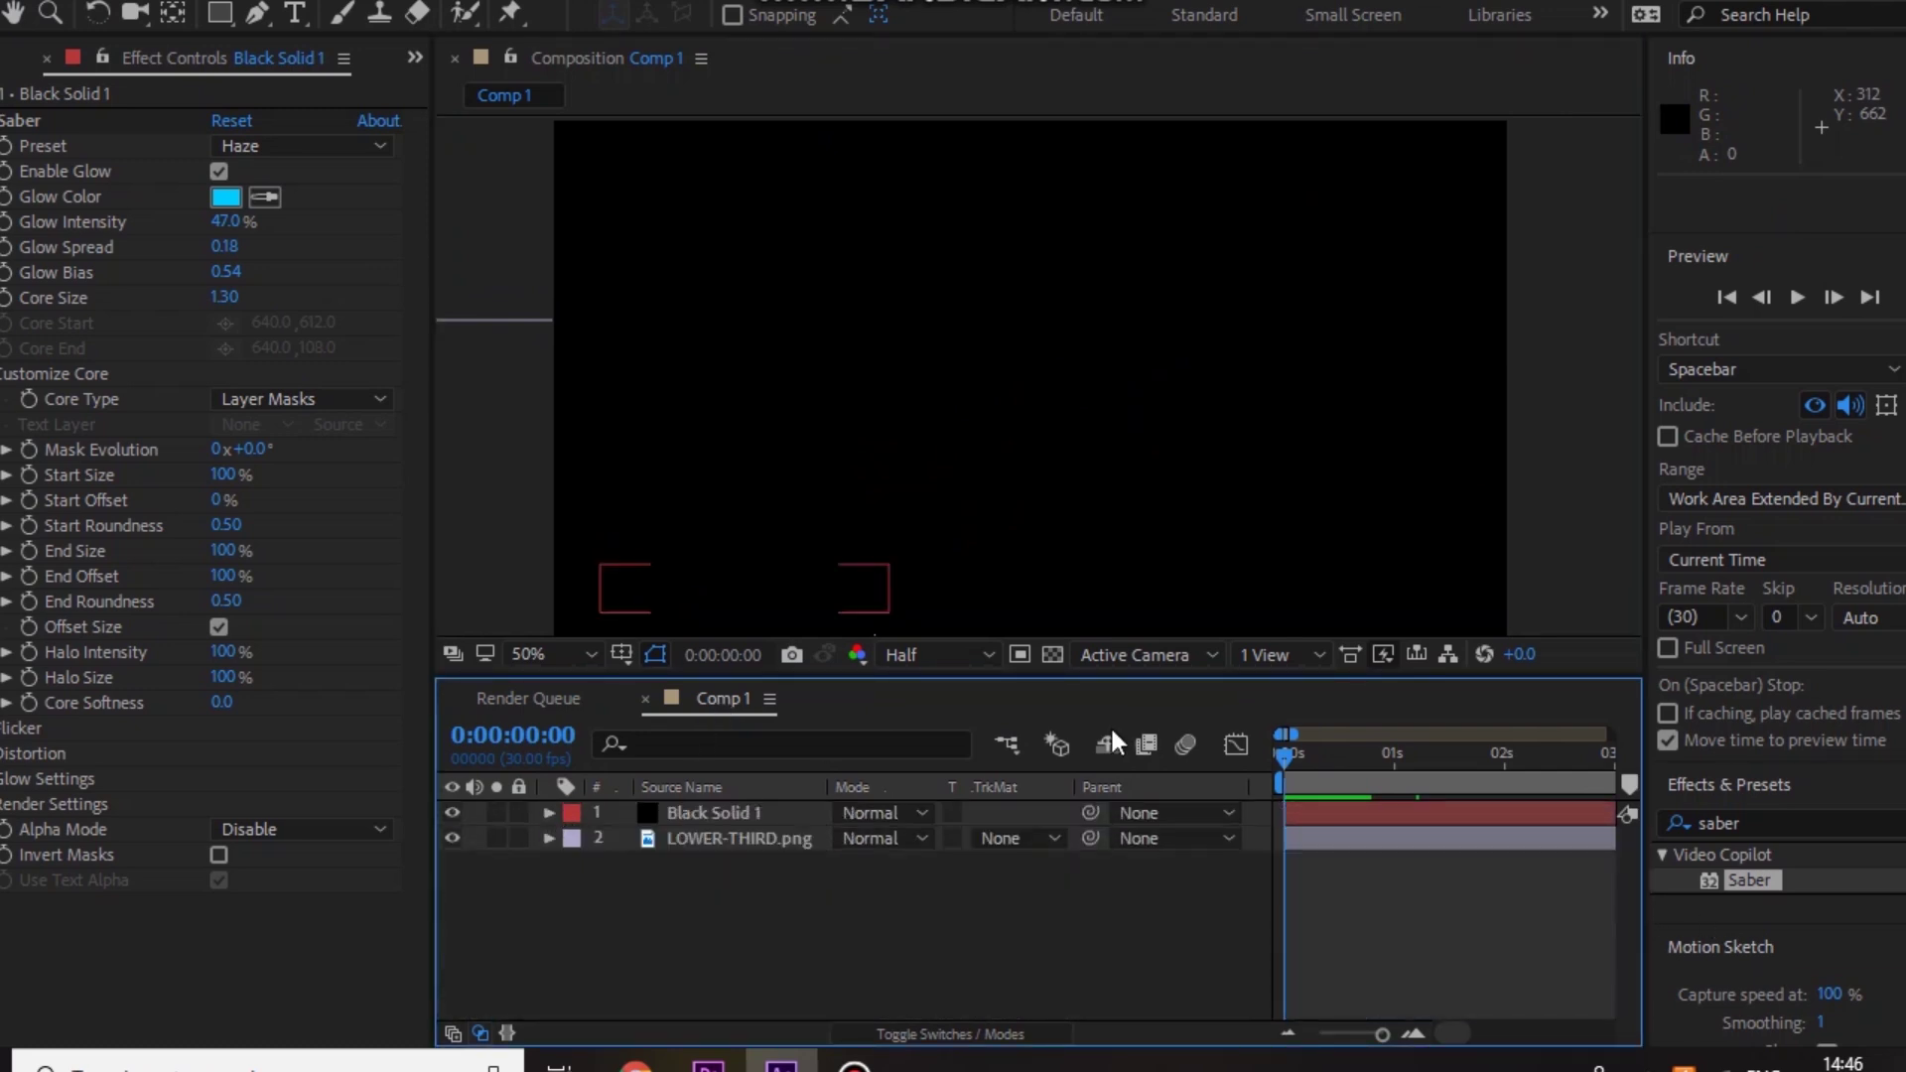
Step: Preview the lower third and scrub through the Saber outline's fade-in
key(space)
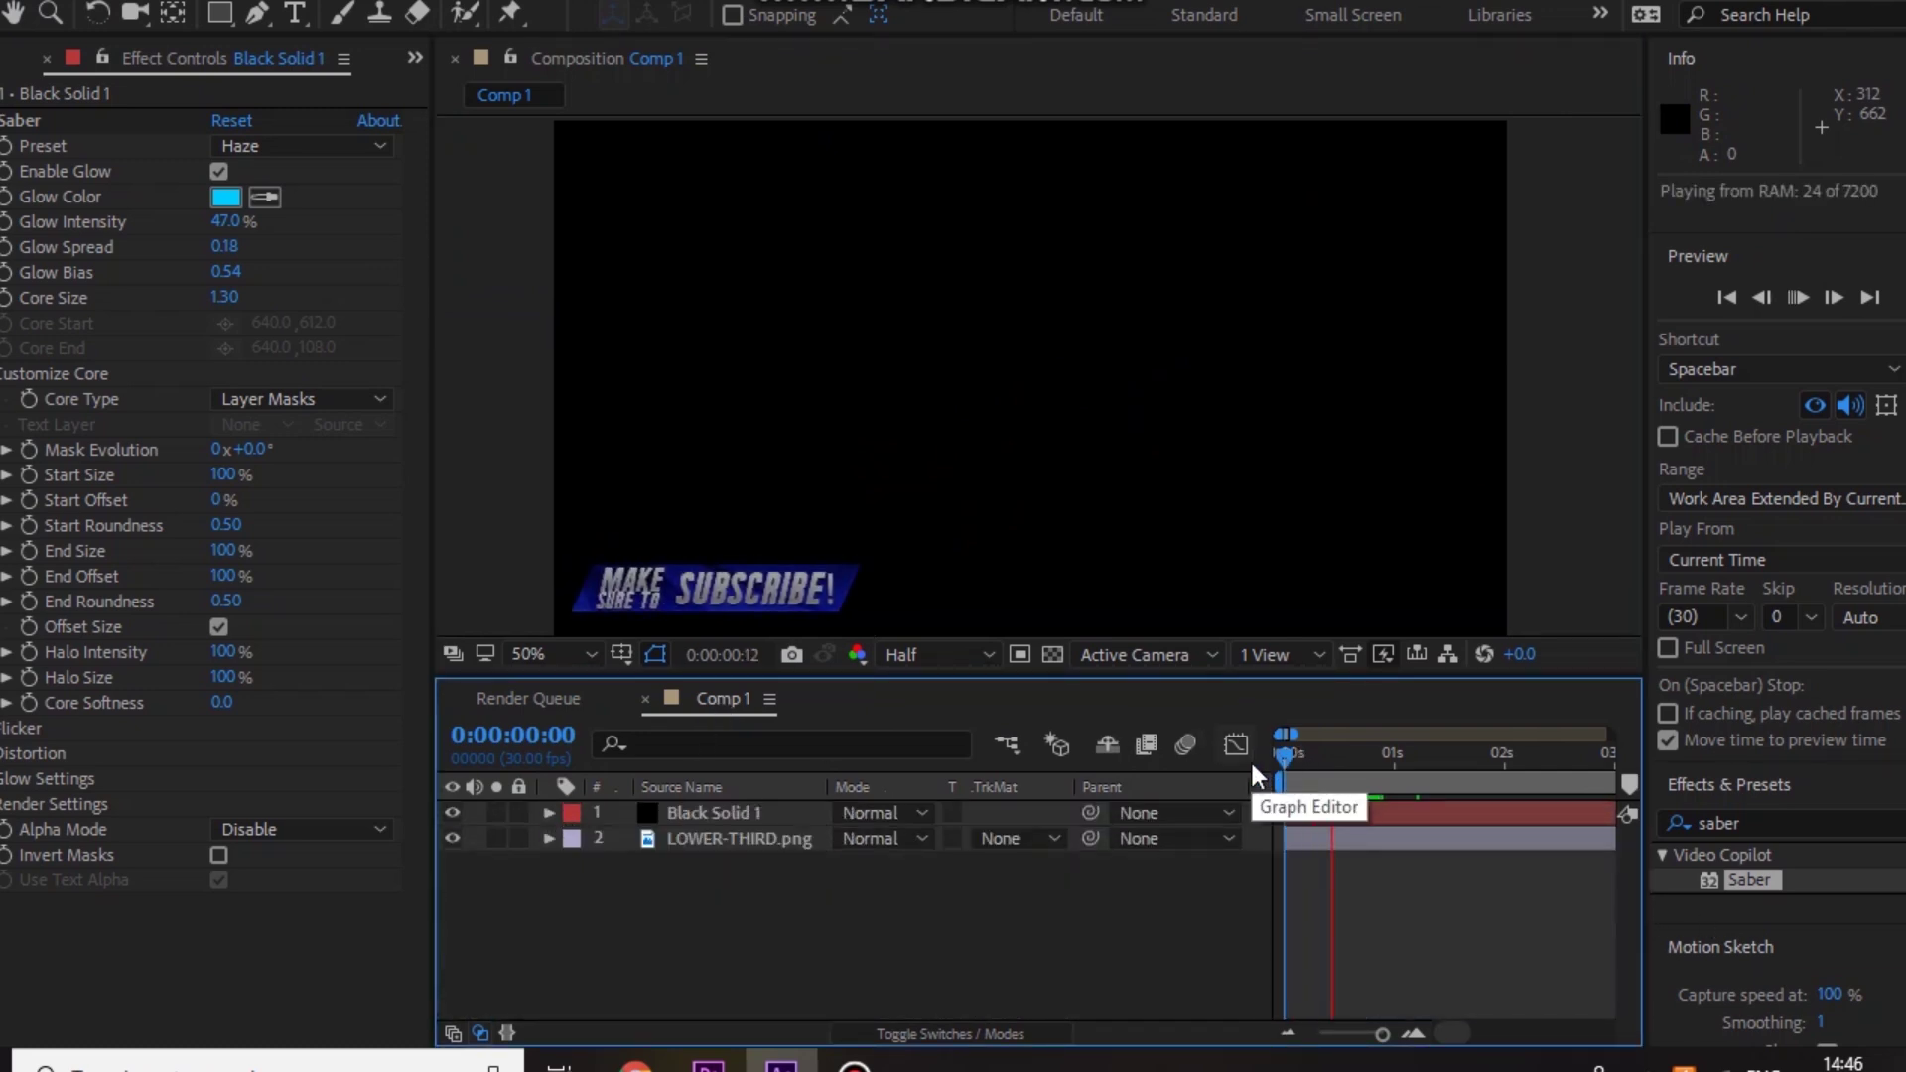
key(space)
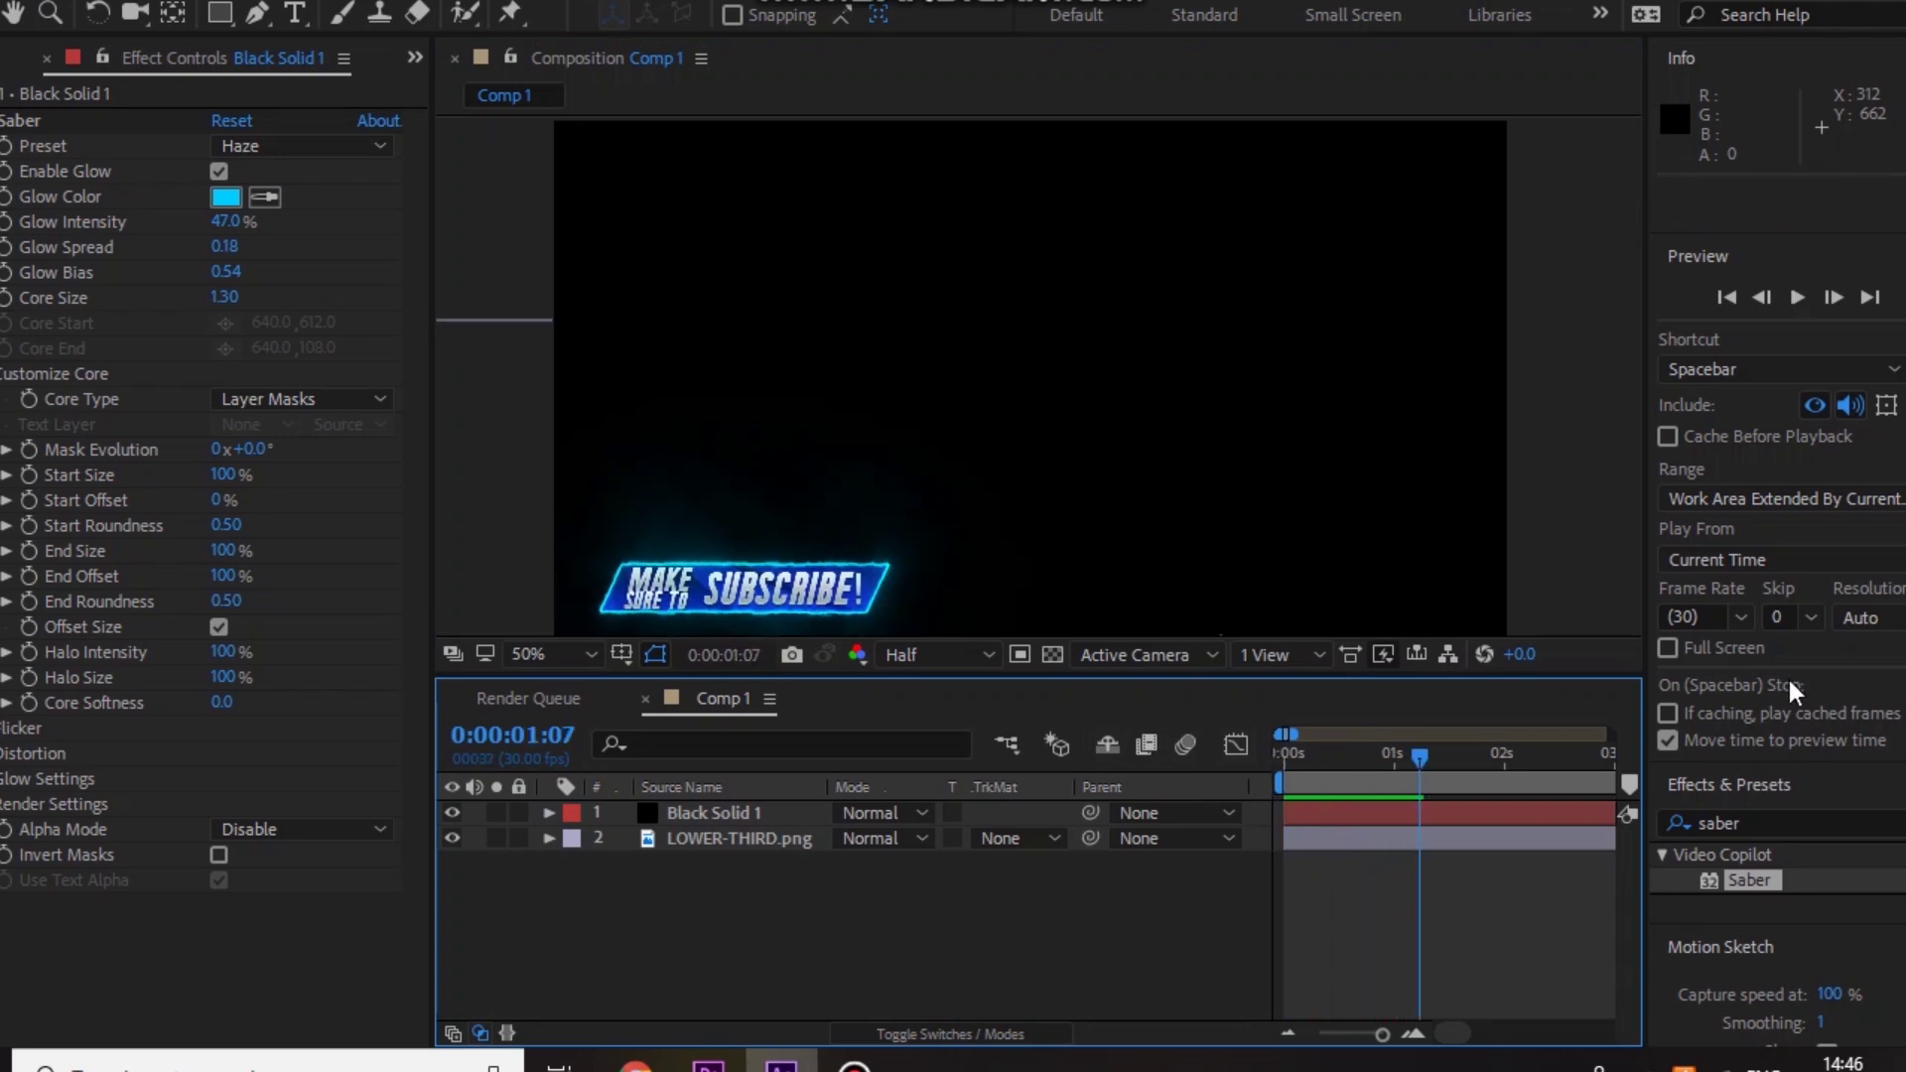
drag(1334, 766, 1378, 758)
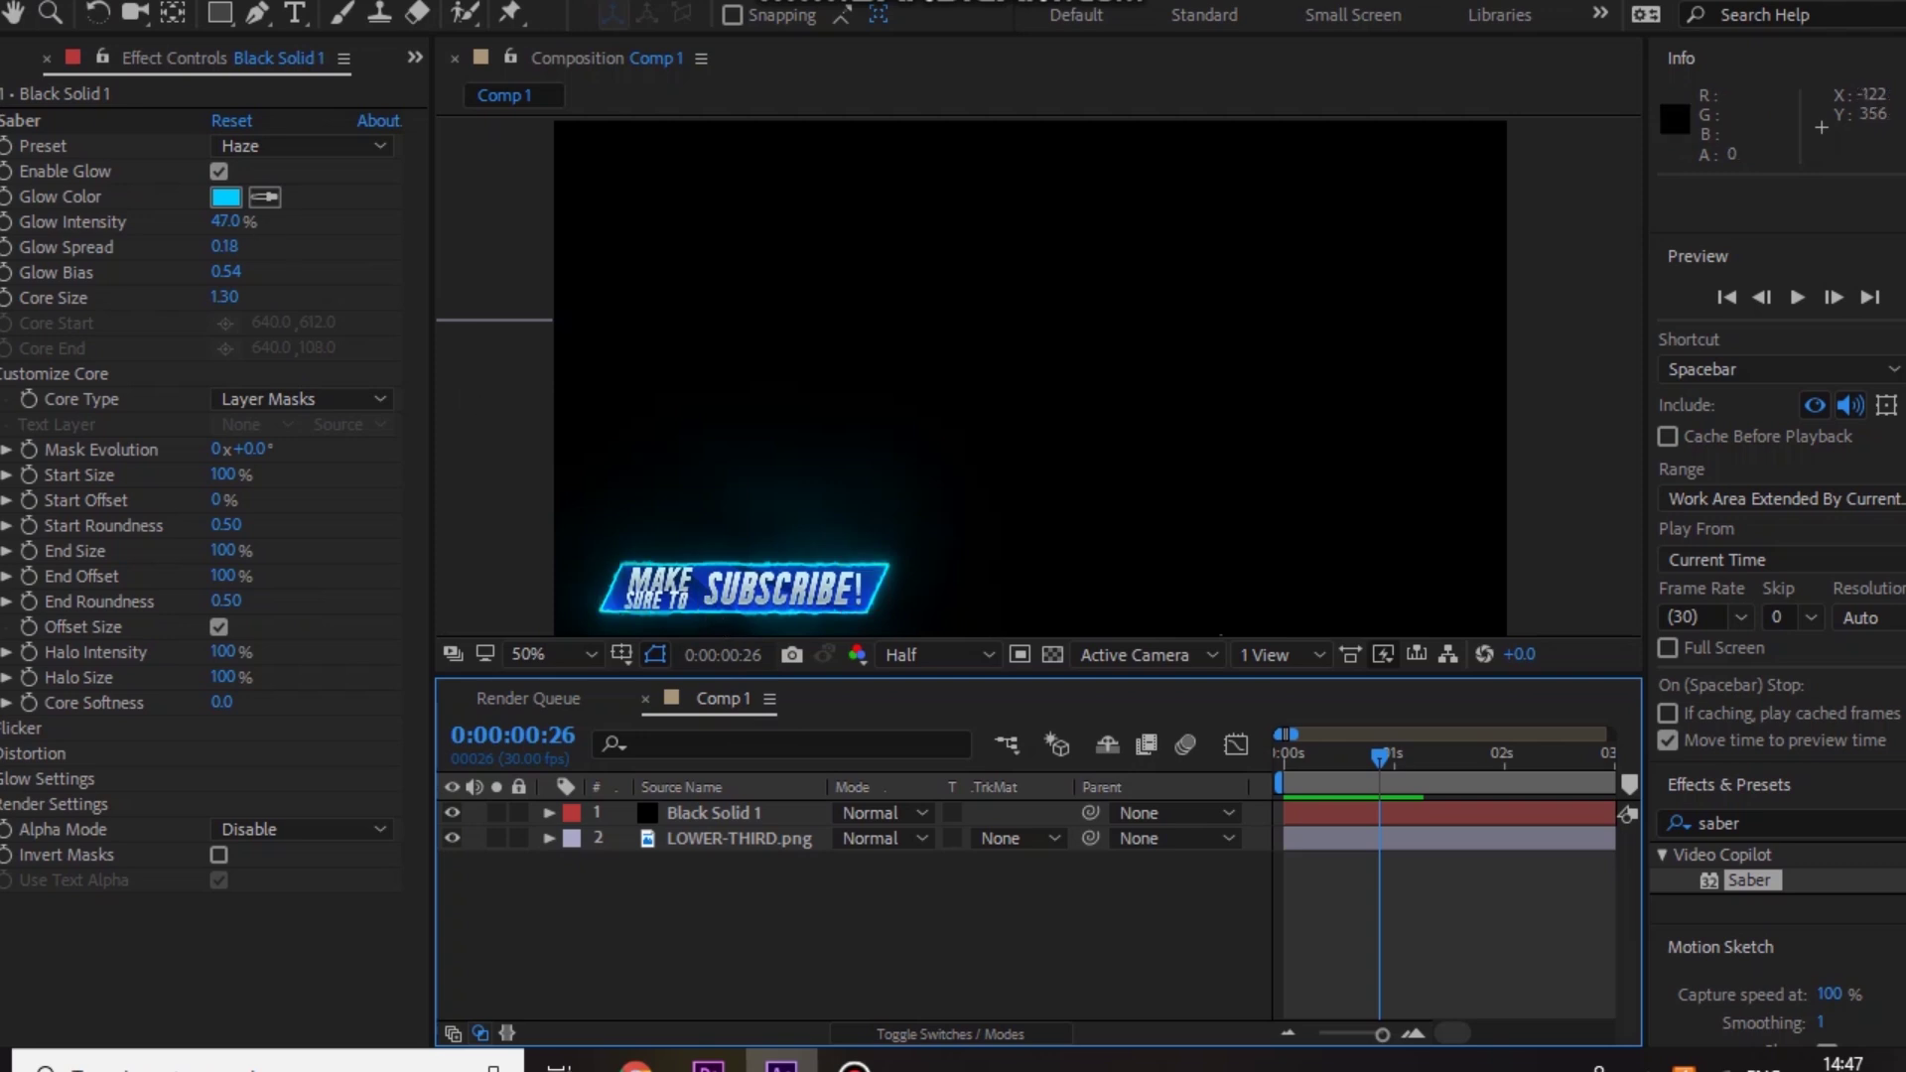
Step: Add Comp 1 to the Adobe Media Encoder queue via File > Export
key(alt+f)
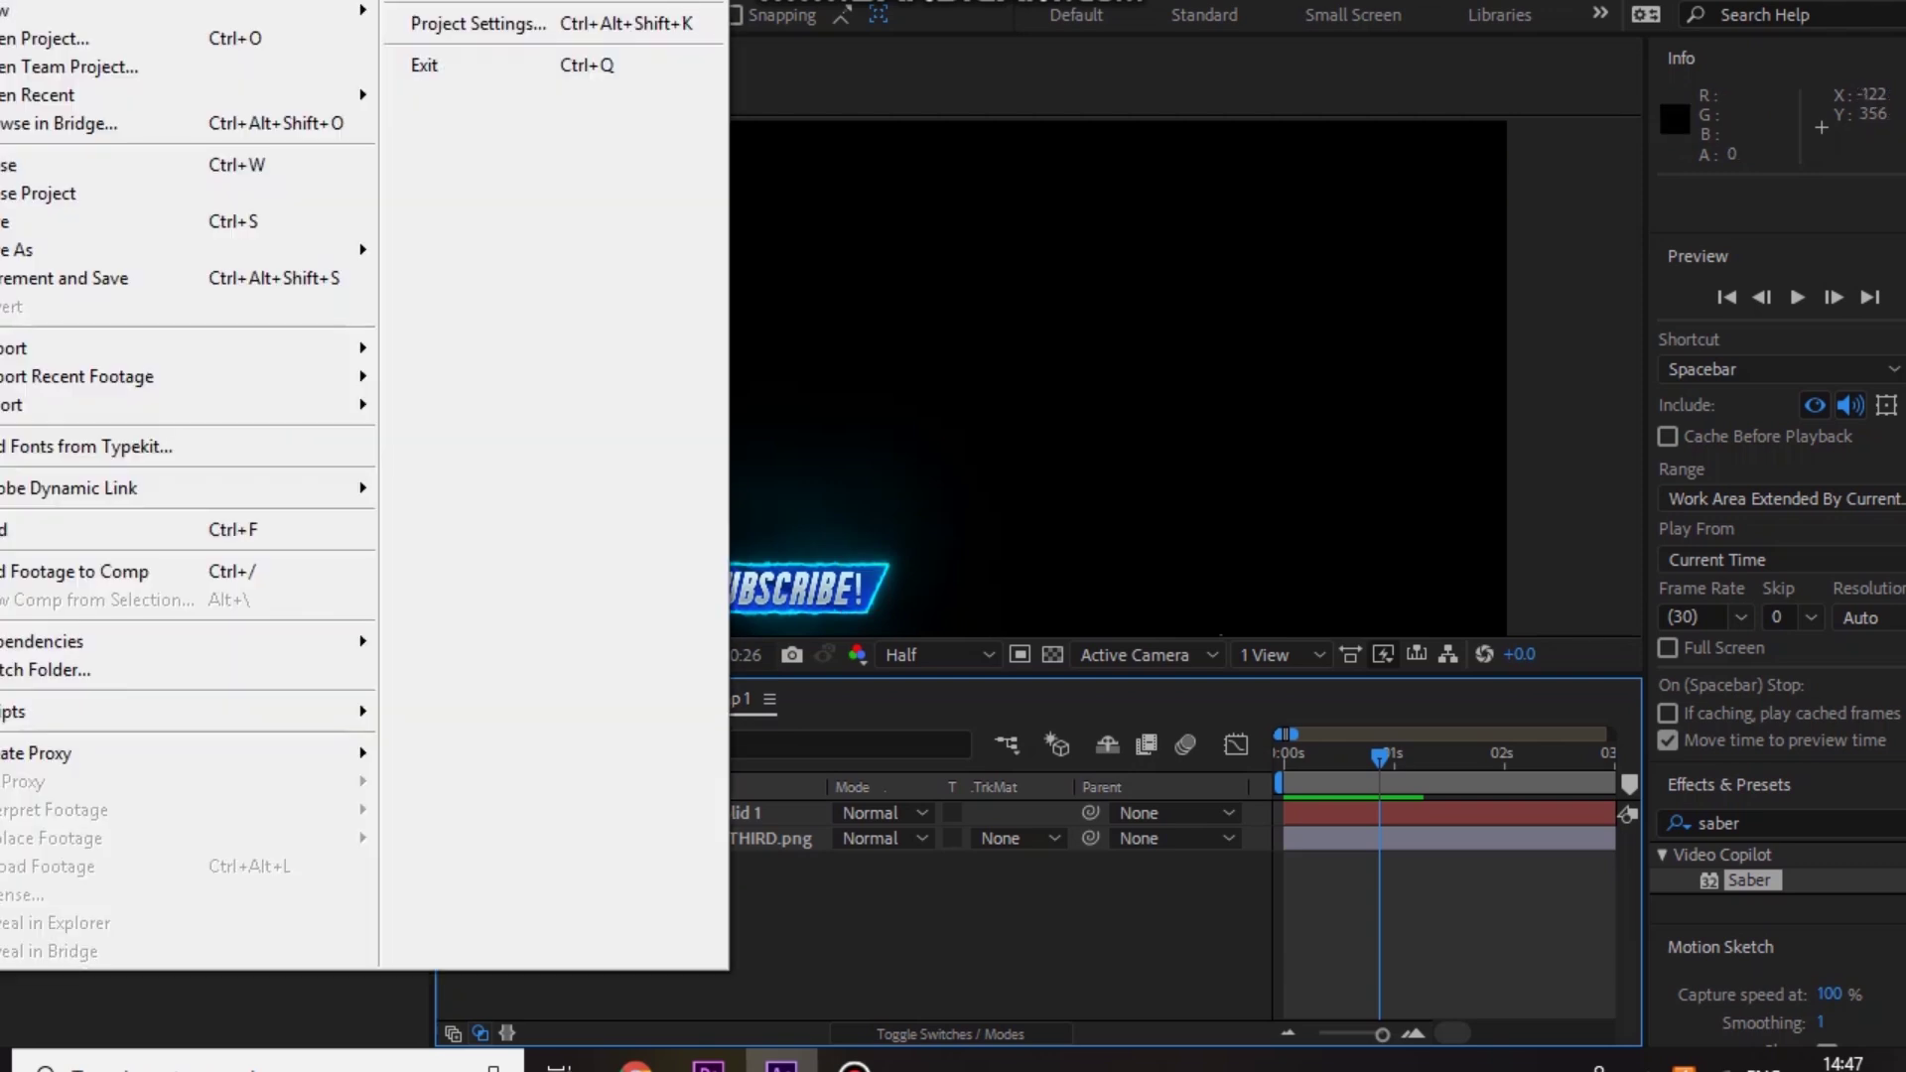
mouse_move(140, 425)
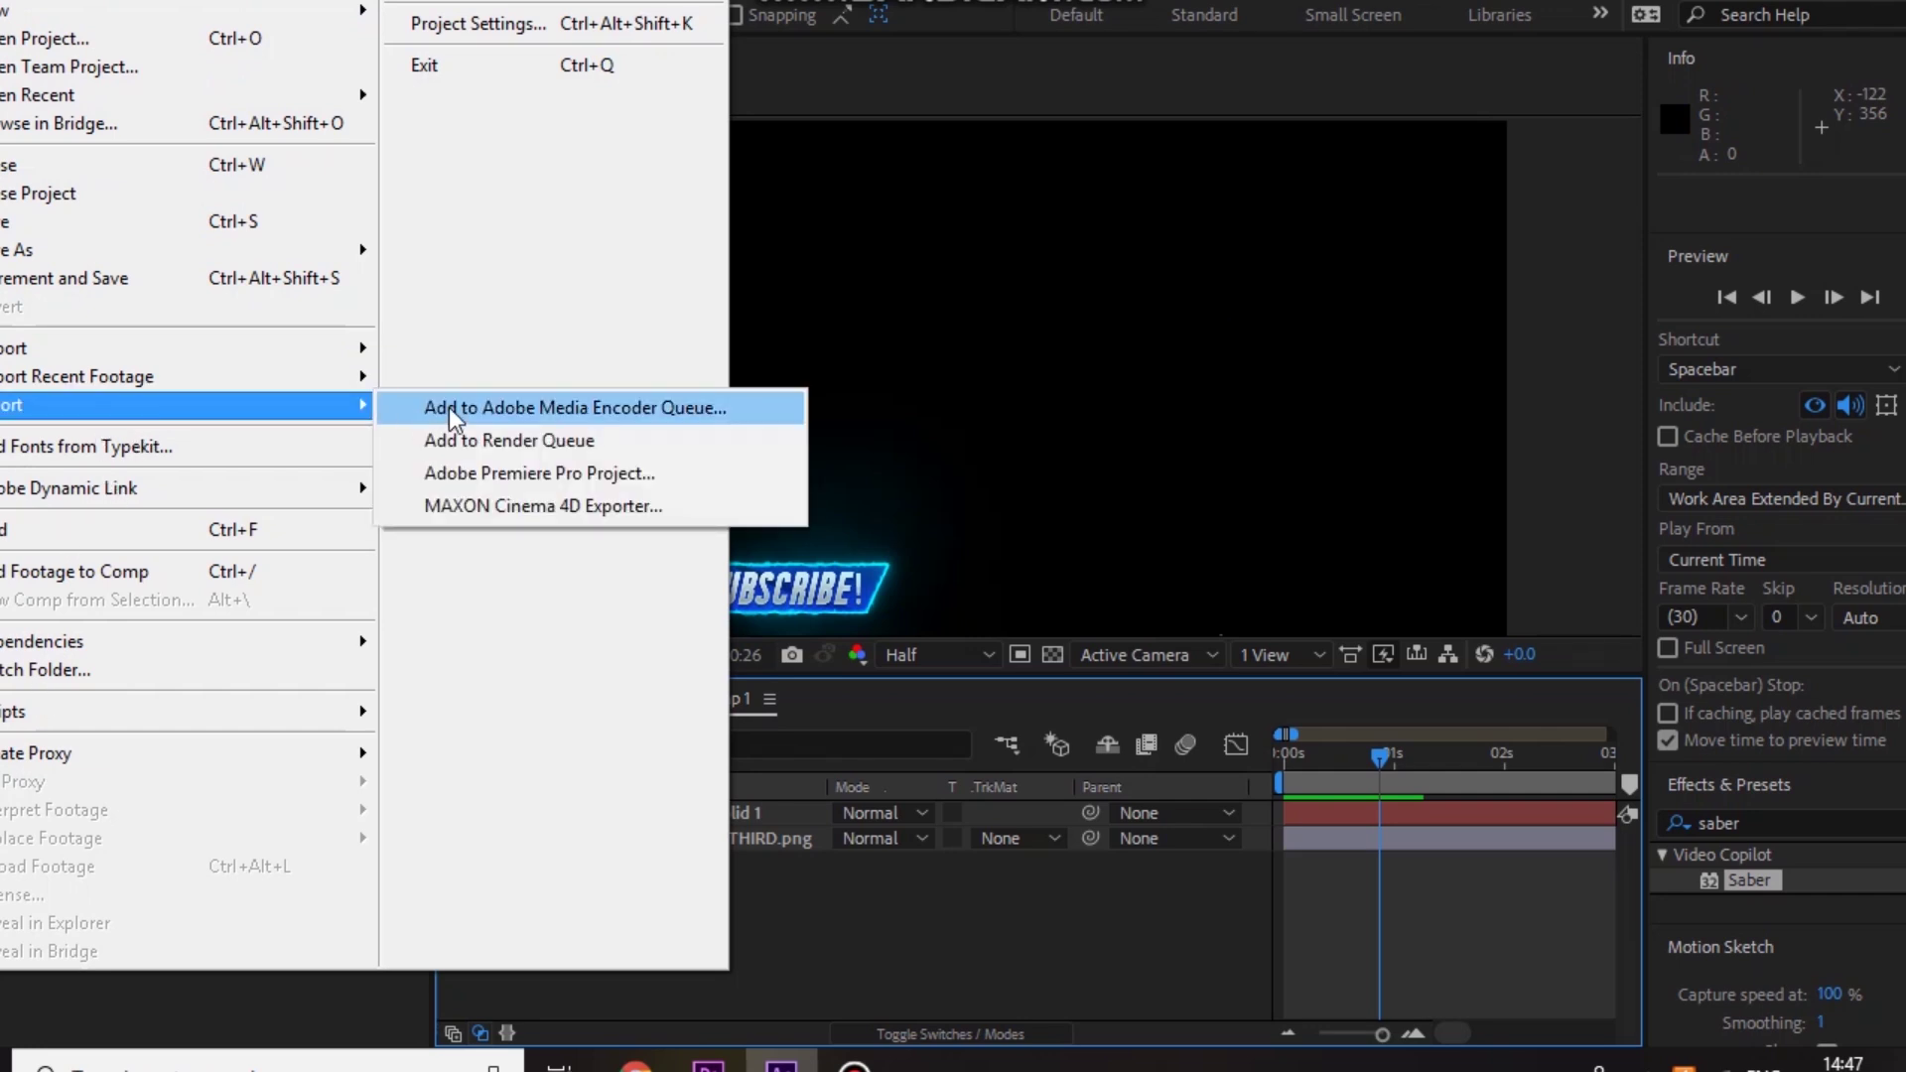
click(451, 413)
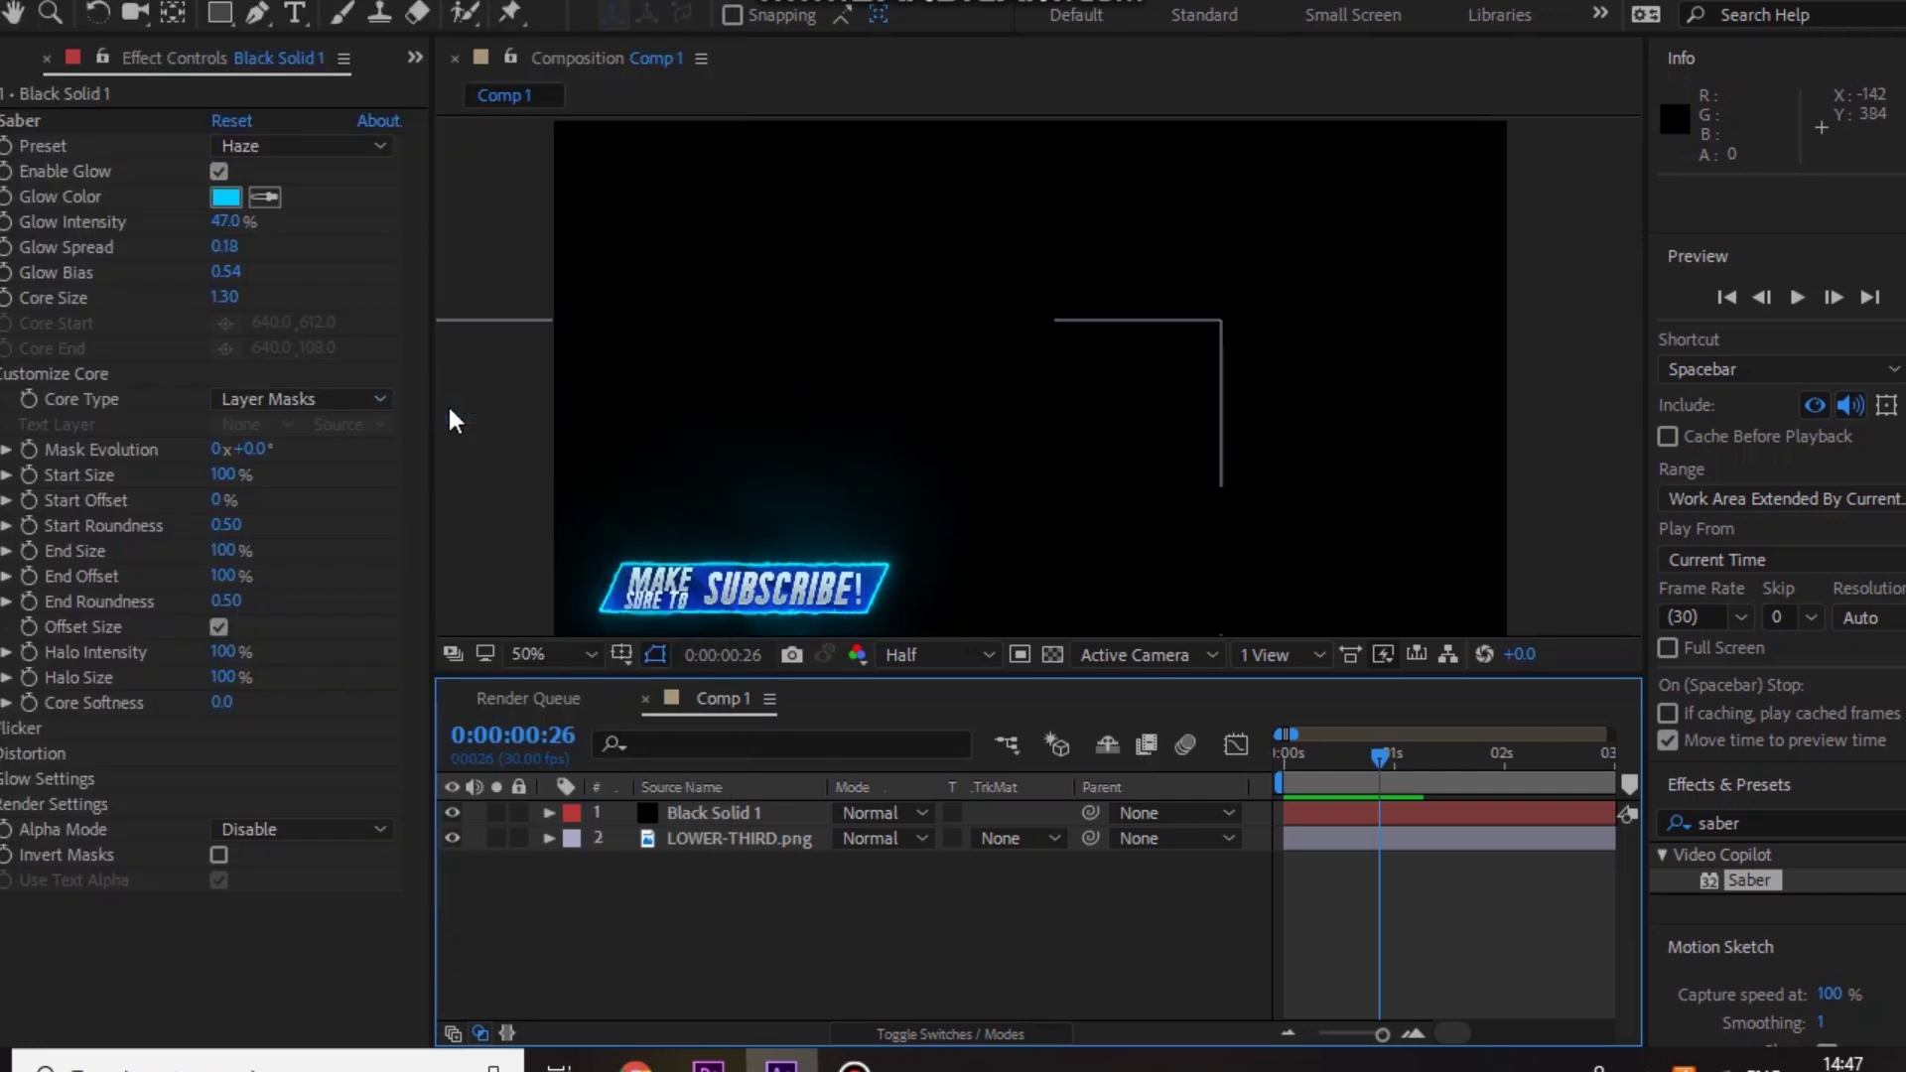